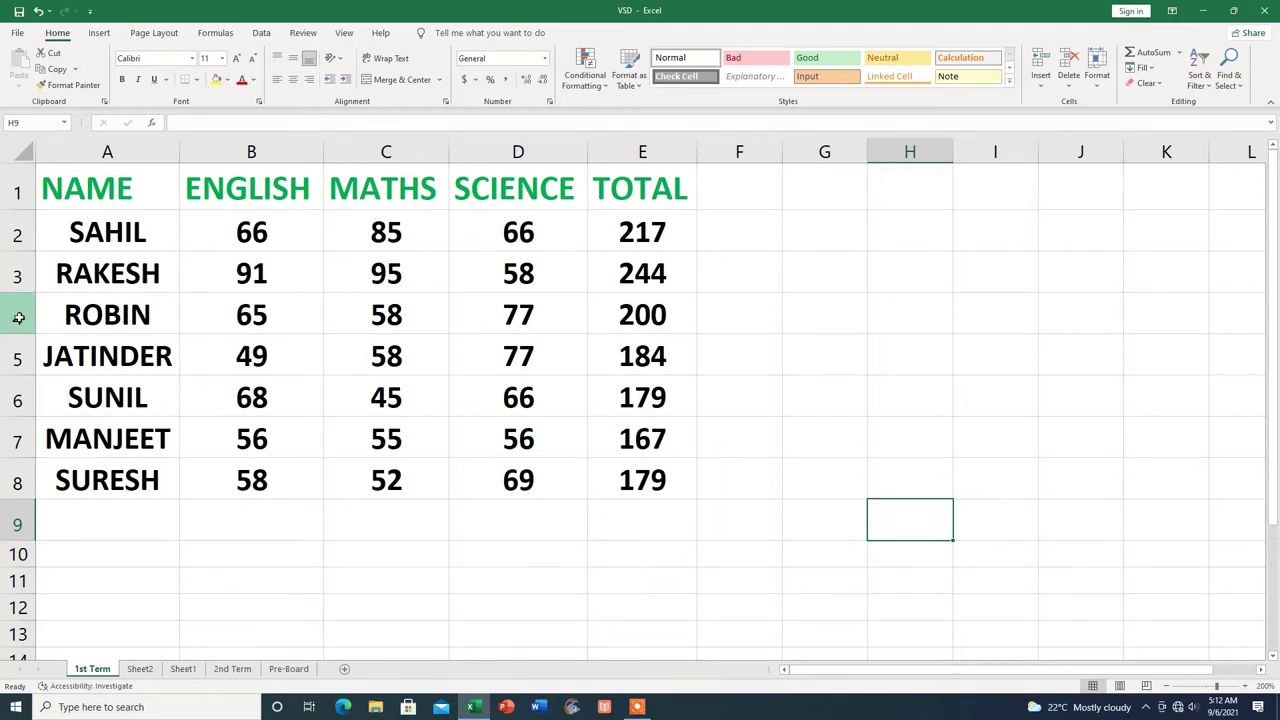
Step: Insert four blank rows above ROBIN's row 4, pushing his record down to row 8
left_click(18, 318)
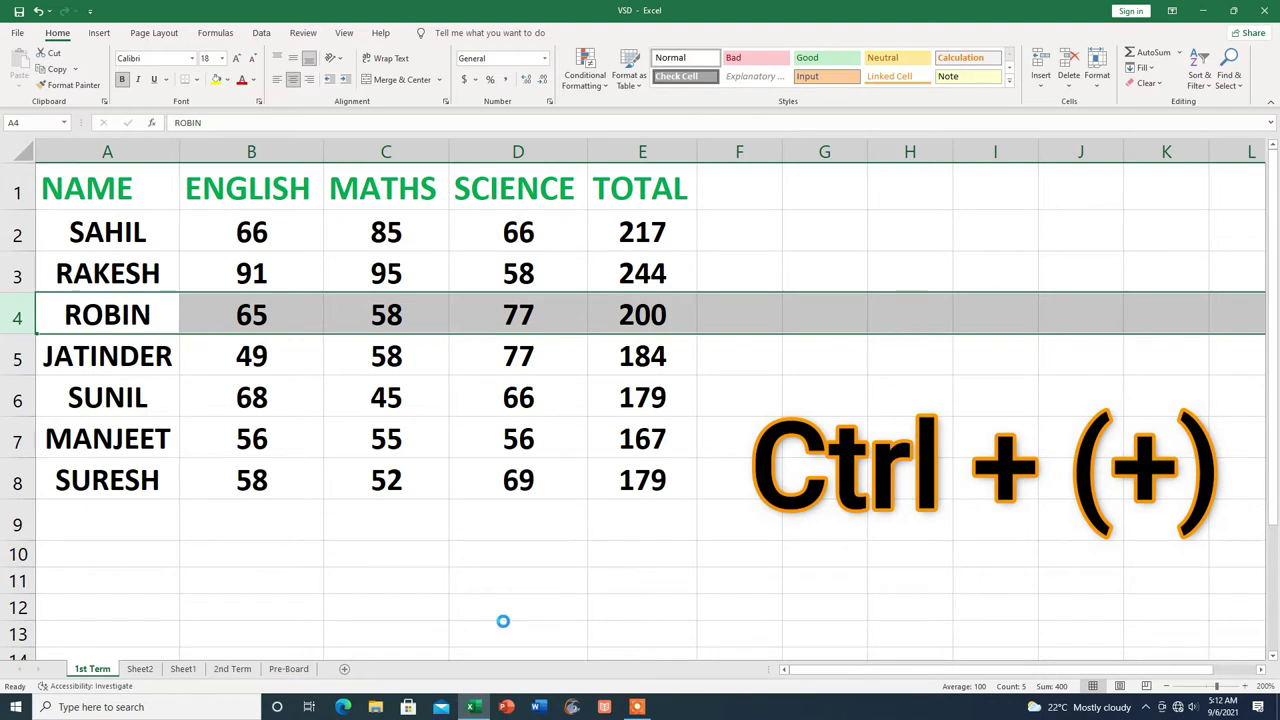
key("ctrl+plus")
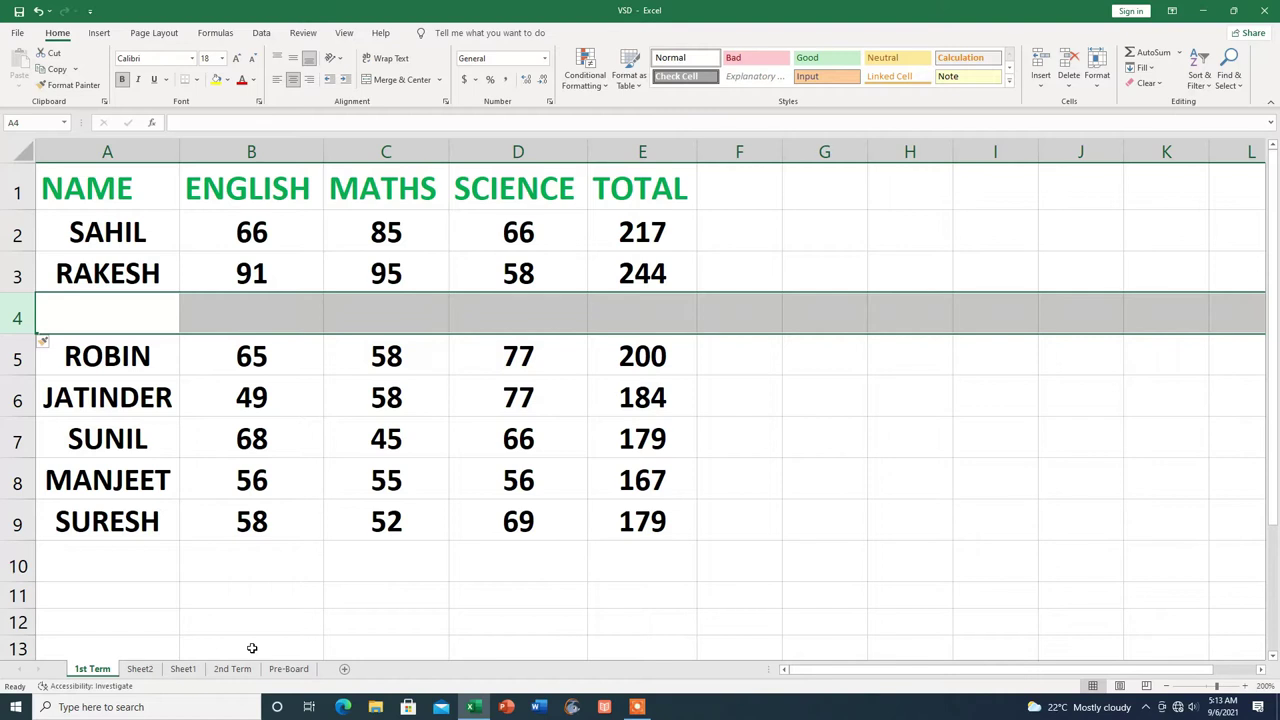
key("ctrl+shift+plus")
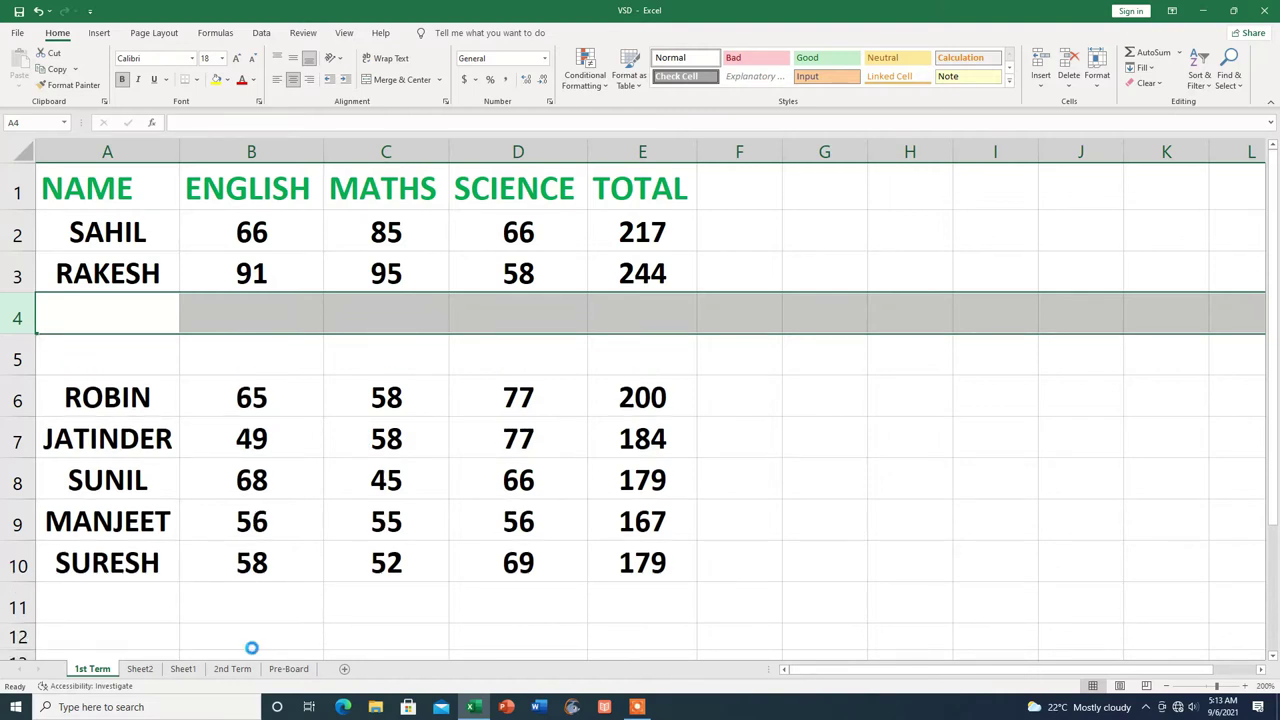
key("ctrl+shift+plus")
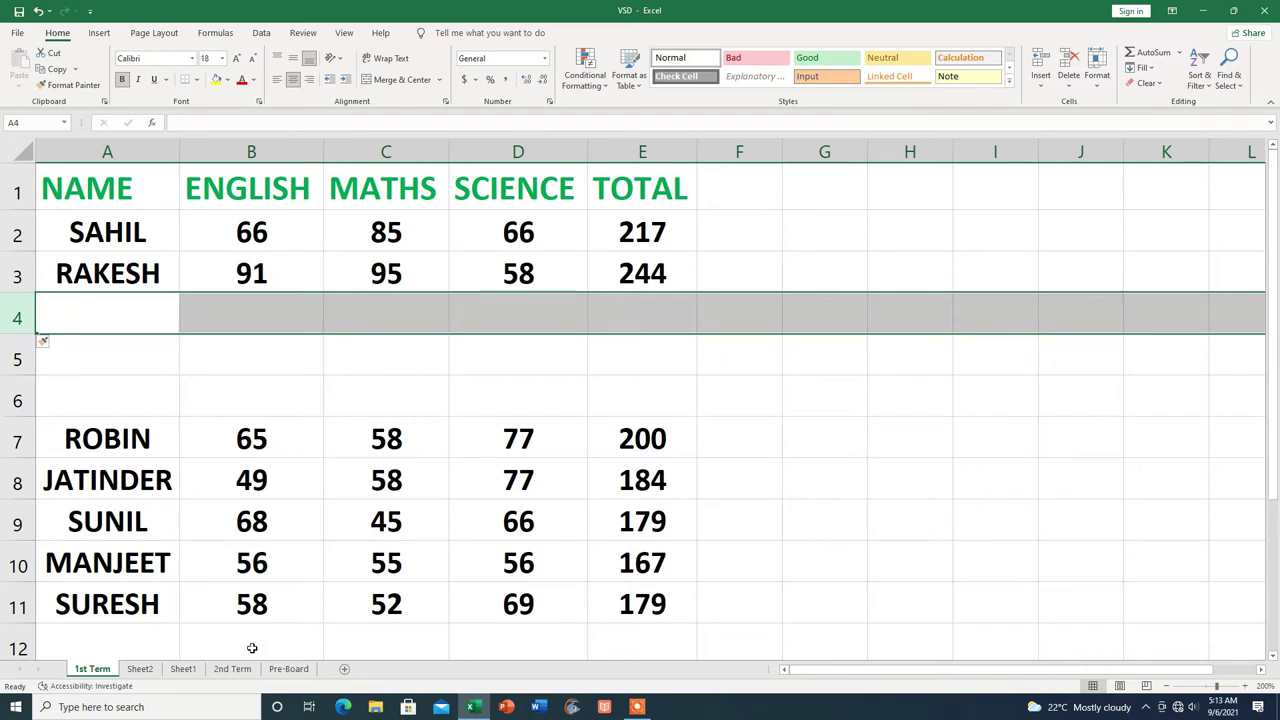
key("ctrl+shift+plus")
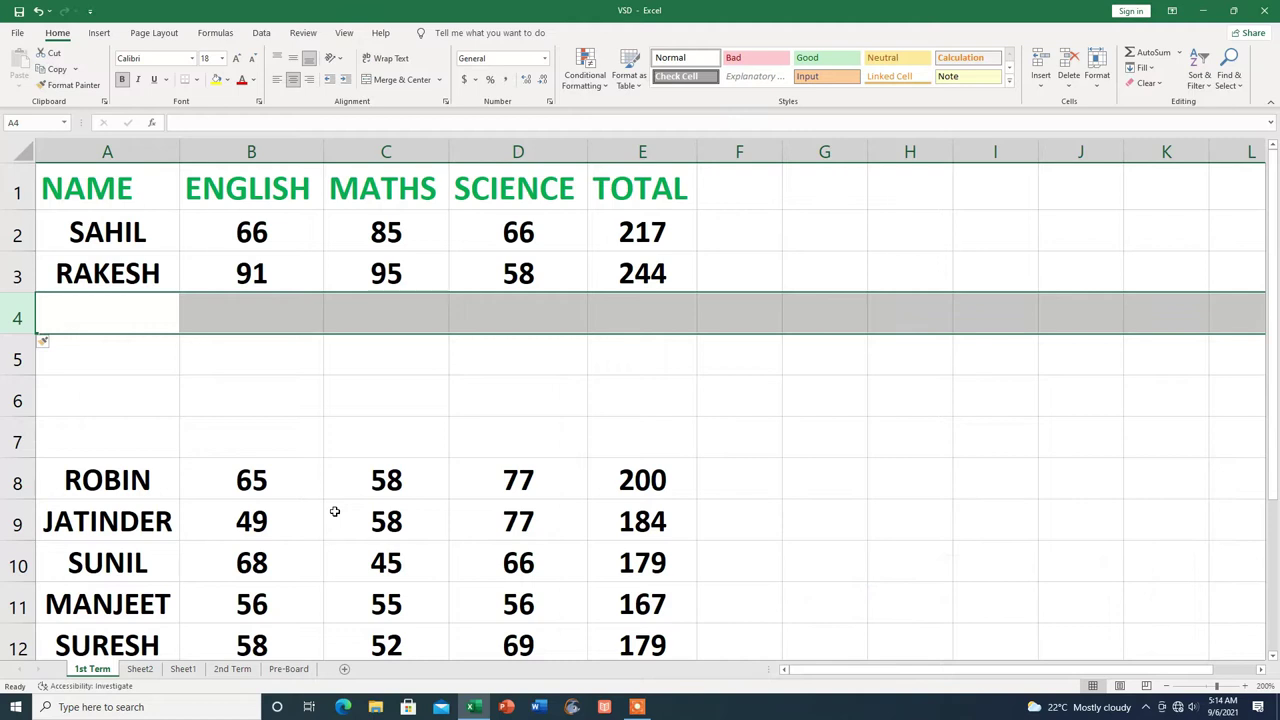
Step: Delete the four empty rows so ROBIN's record returns to row 4 under RAKESH
key("ctrl+minus")
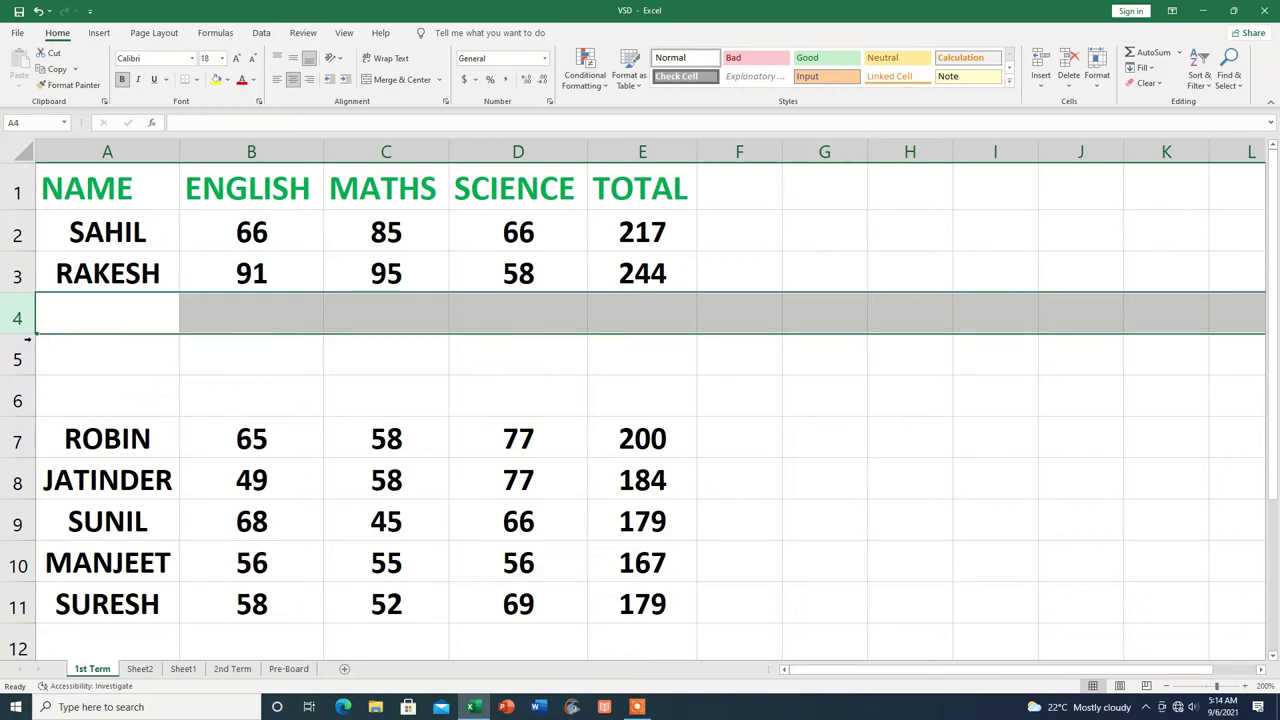
key("ctrl+minus")
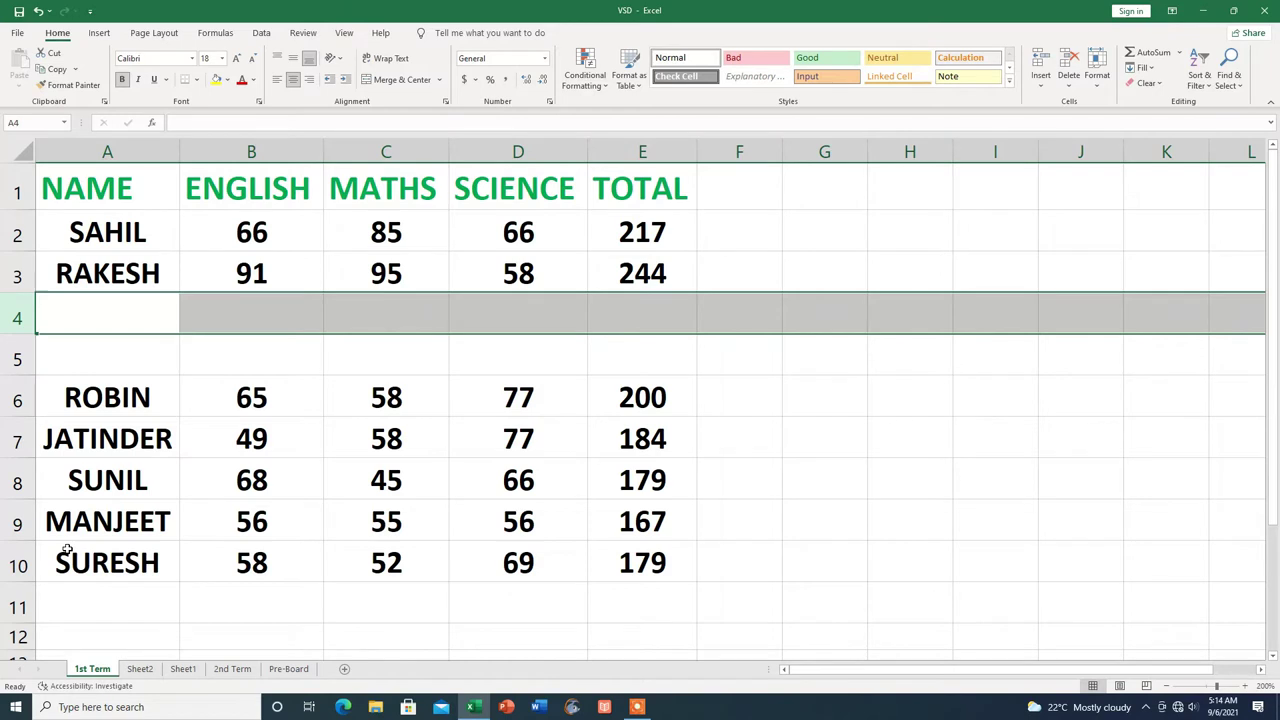
key("ctrl+minus")
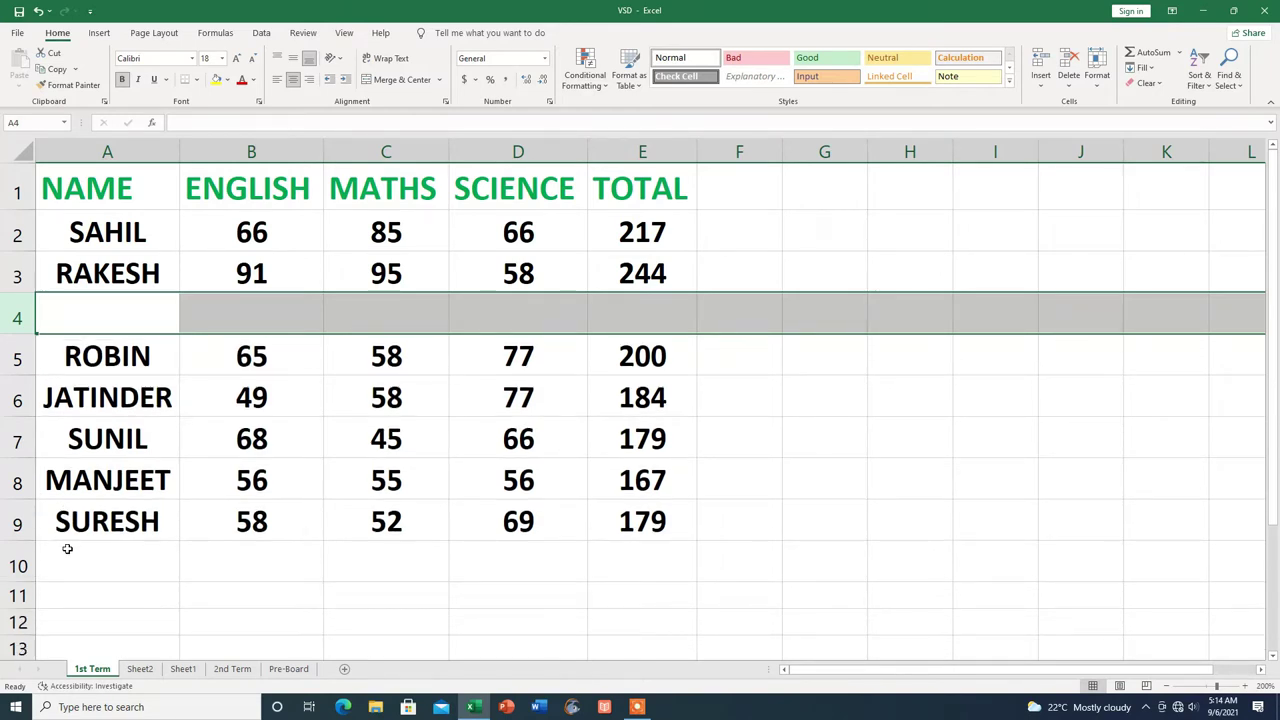
key("ctrl+minus")
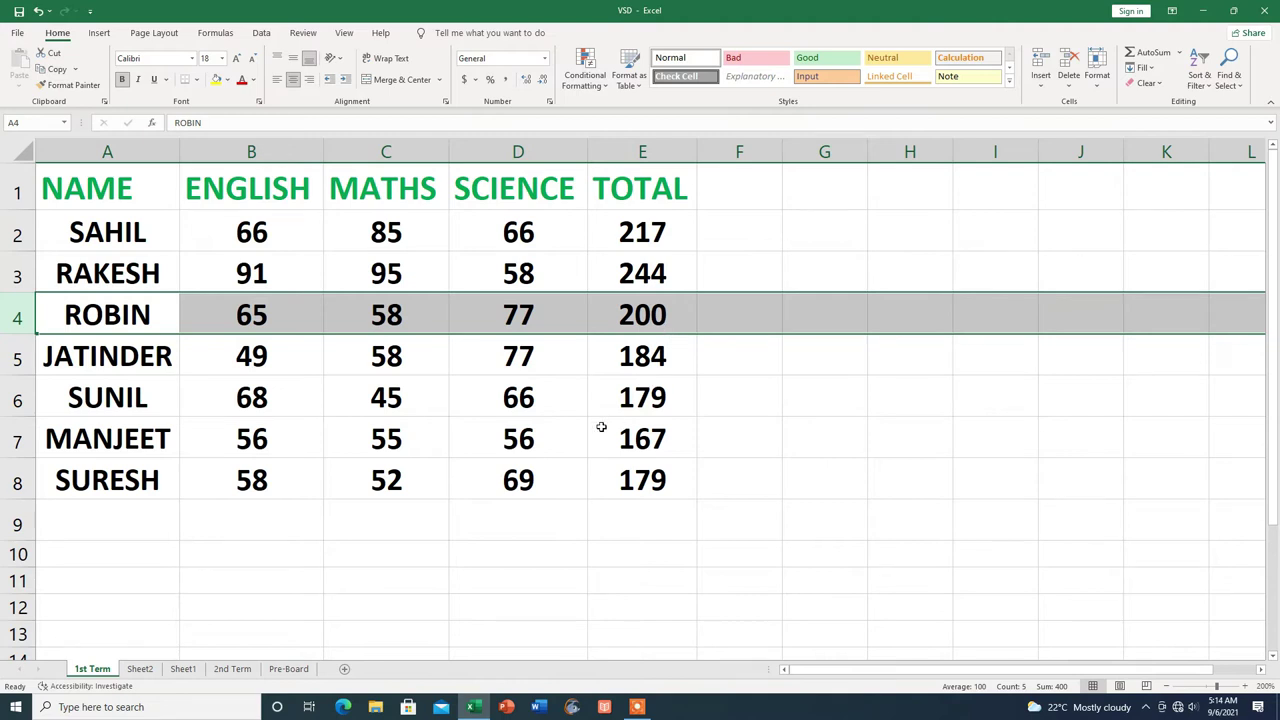
left_click(249, 555)
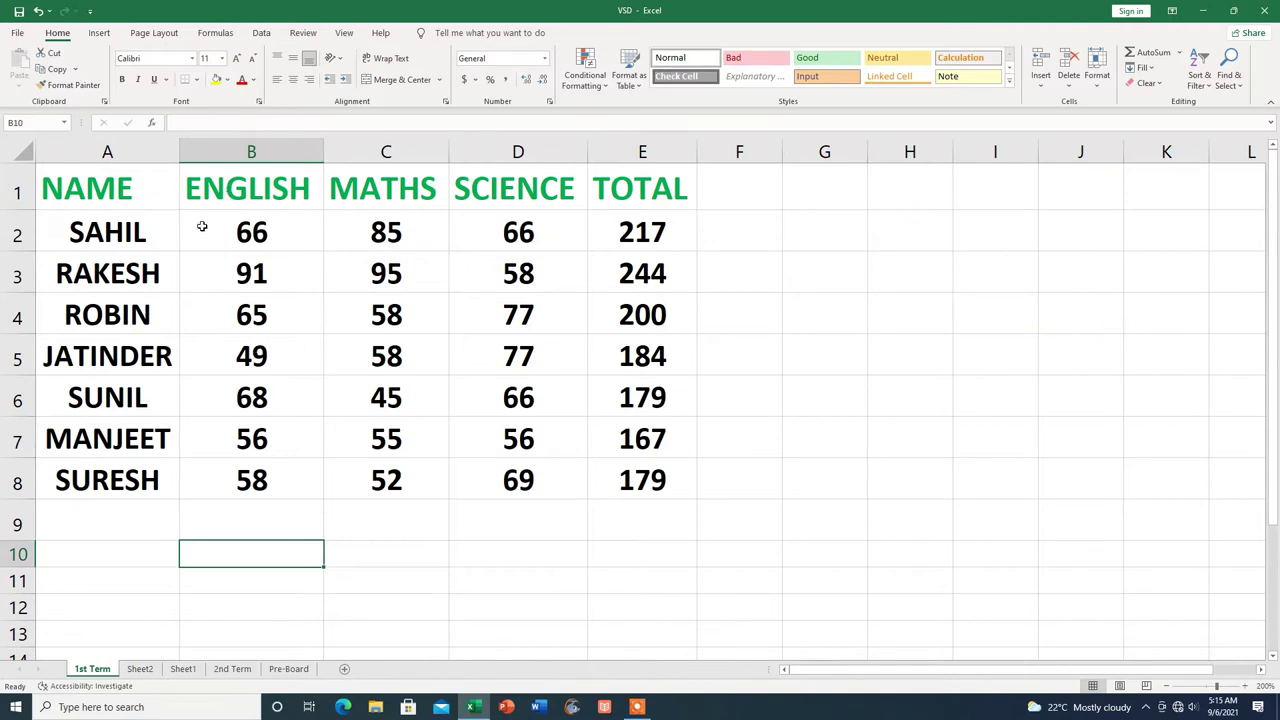
Step: Insert three blank columns before ENGLISH, shifting the marks and totals into columns E–H
left_click(268, 150)
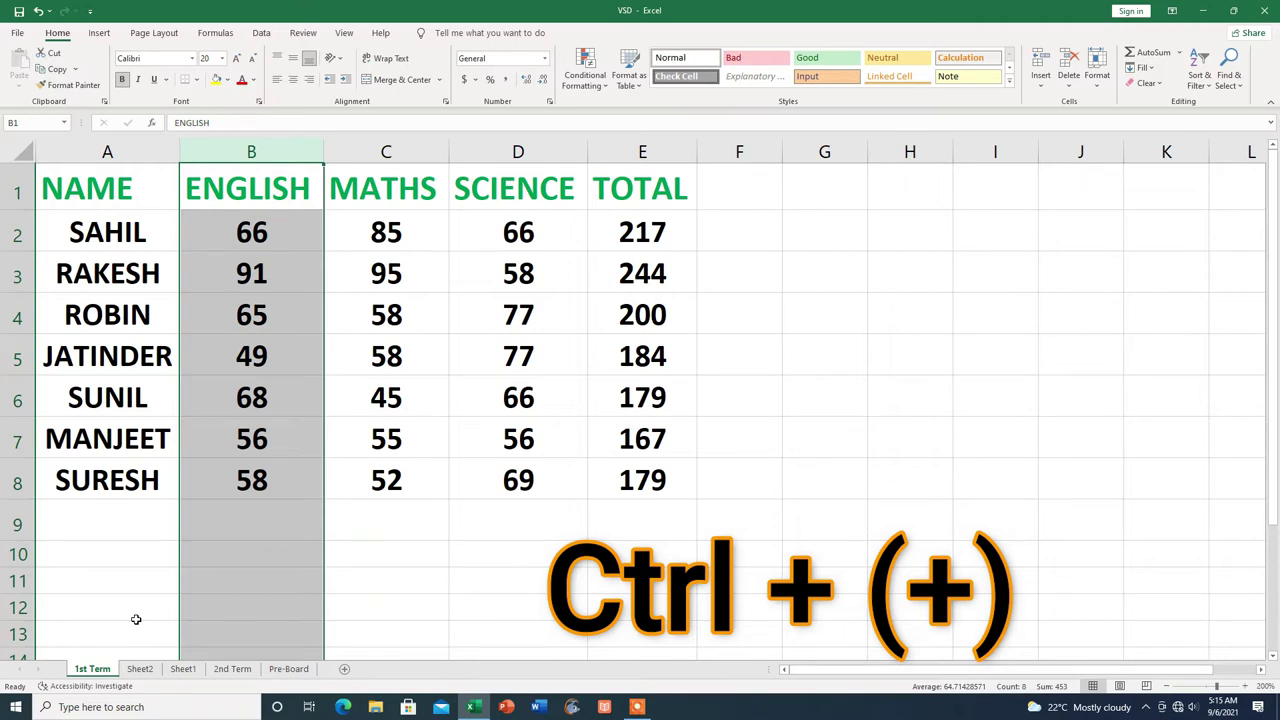
key("ctrl+plus")
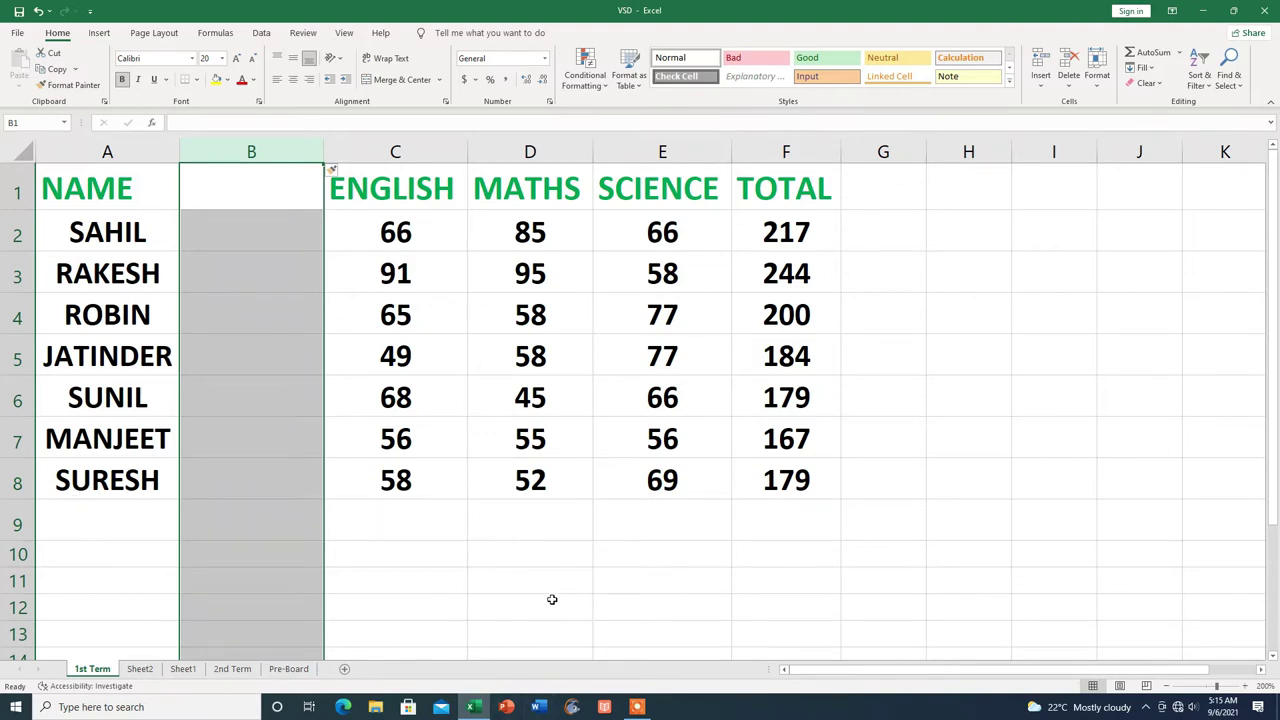
key("ctrl+plus")
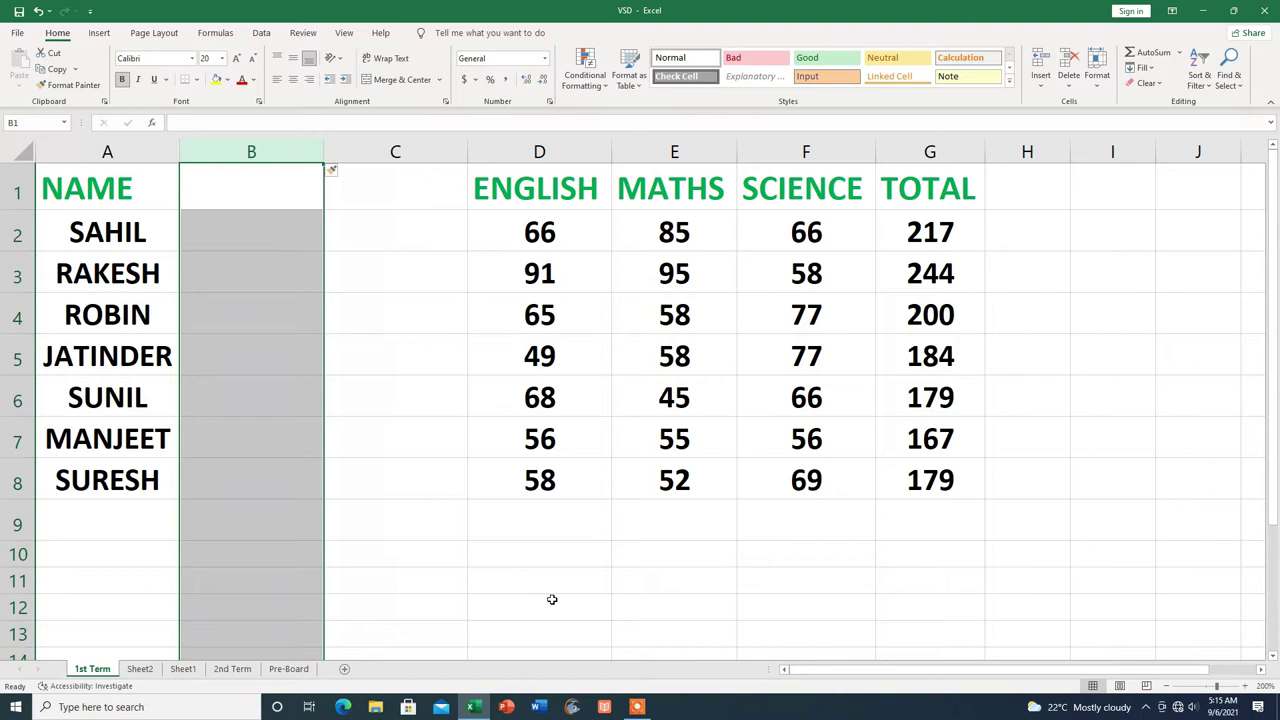
key("ctrl+plus")
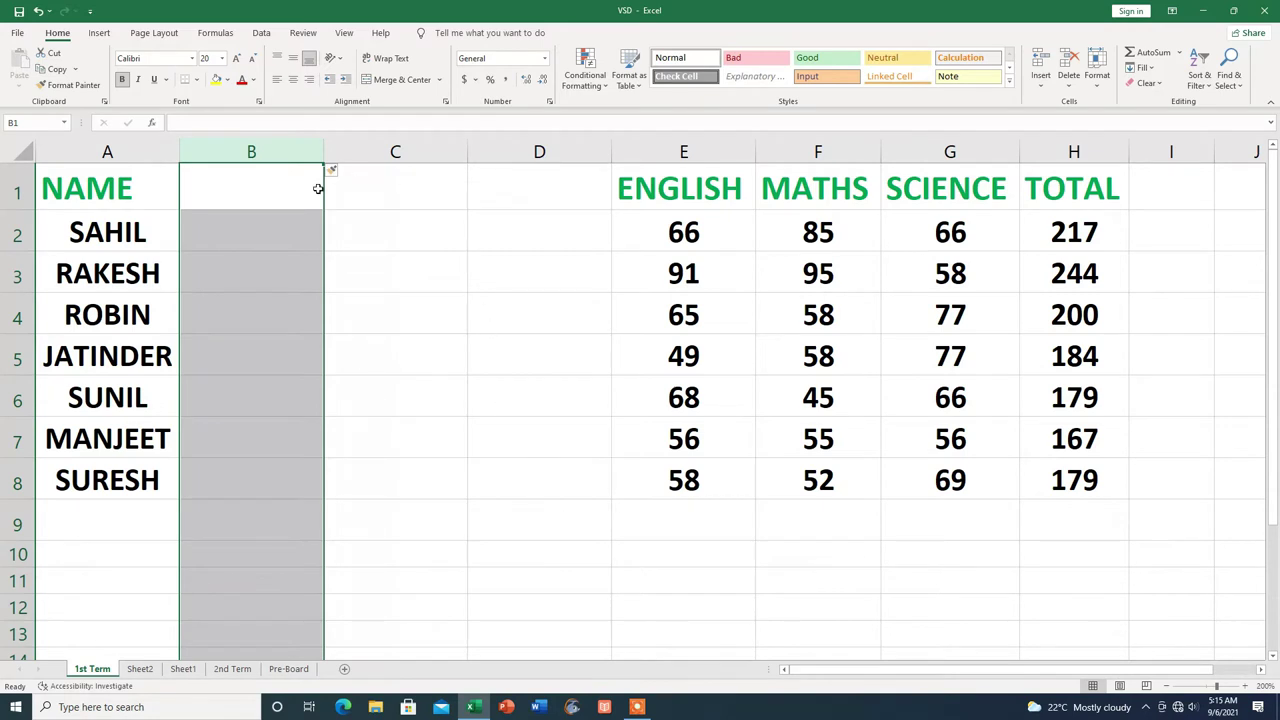
left_click(414, 471)
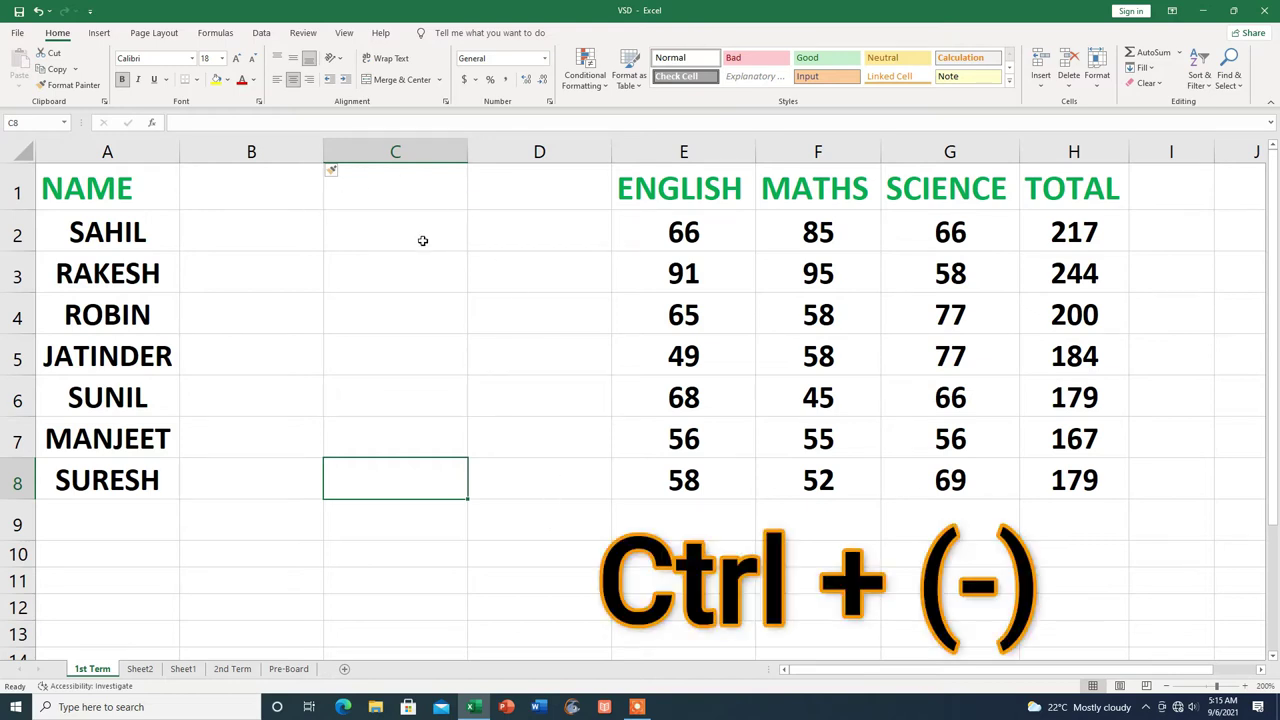
Step: Delete the three empty columns from B so ENGLISH sits back beside NAME
left_click(278, 151)
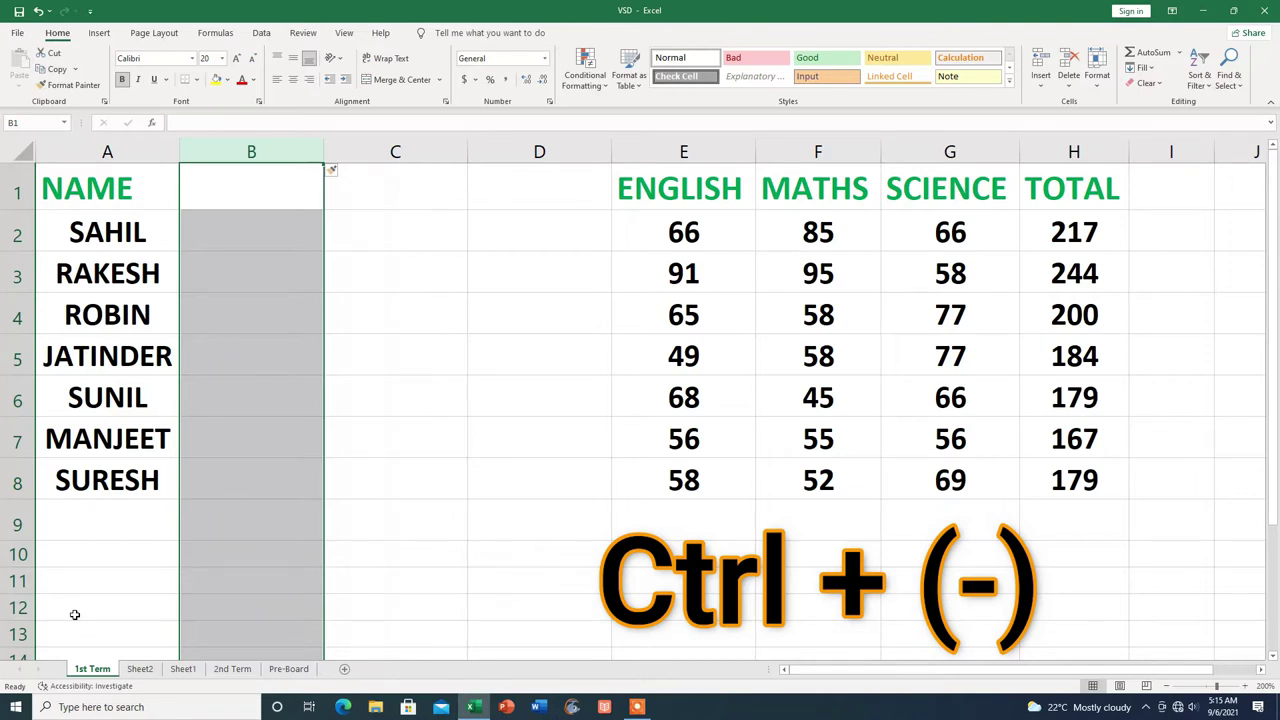
key("ctrl+minus")
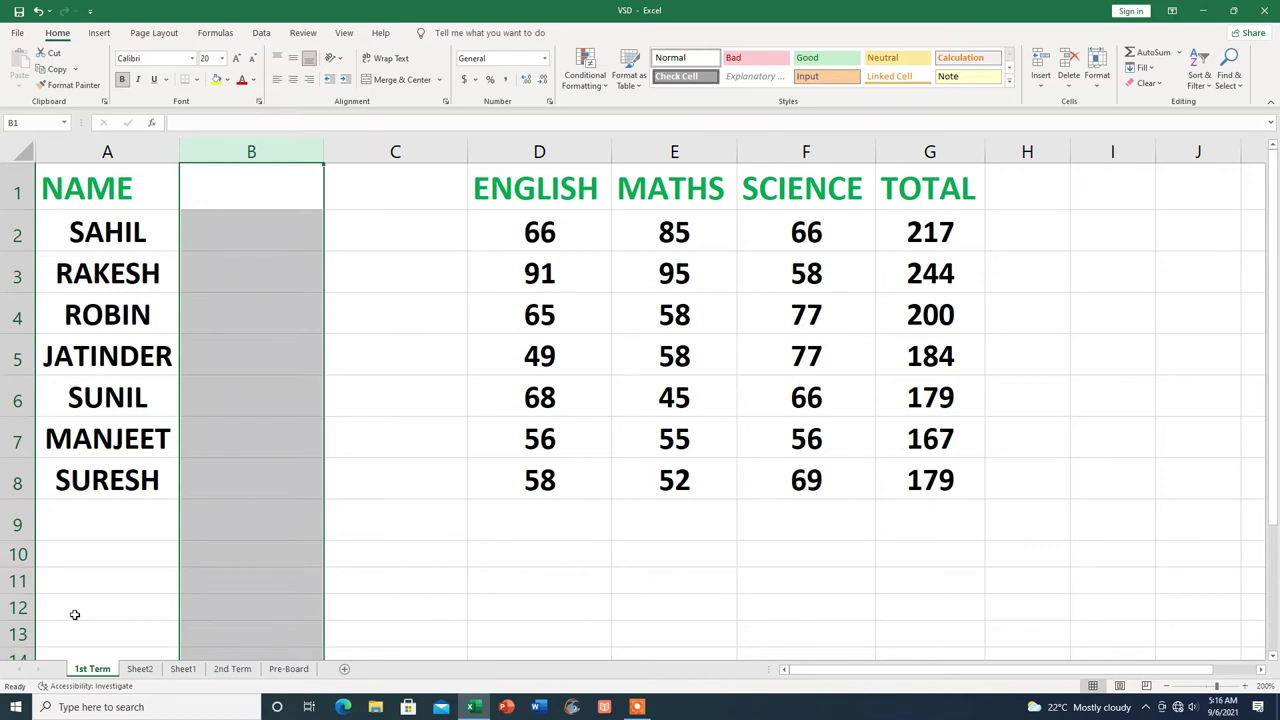
key("ctrl+minus")
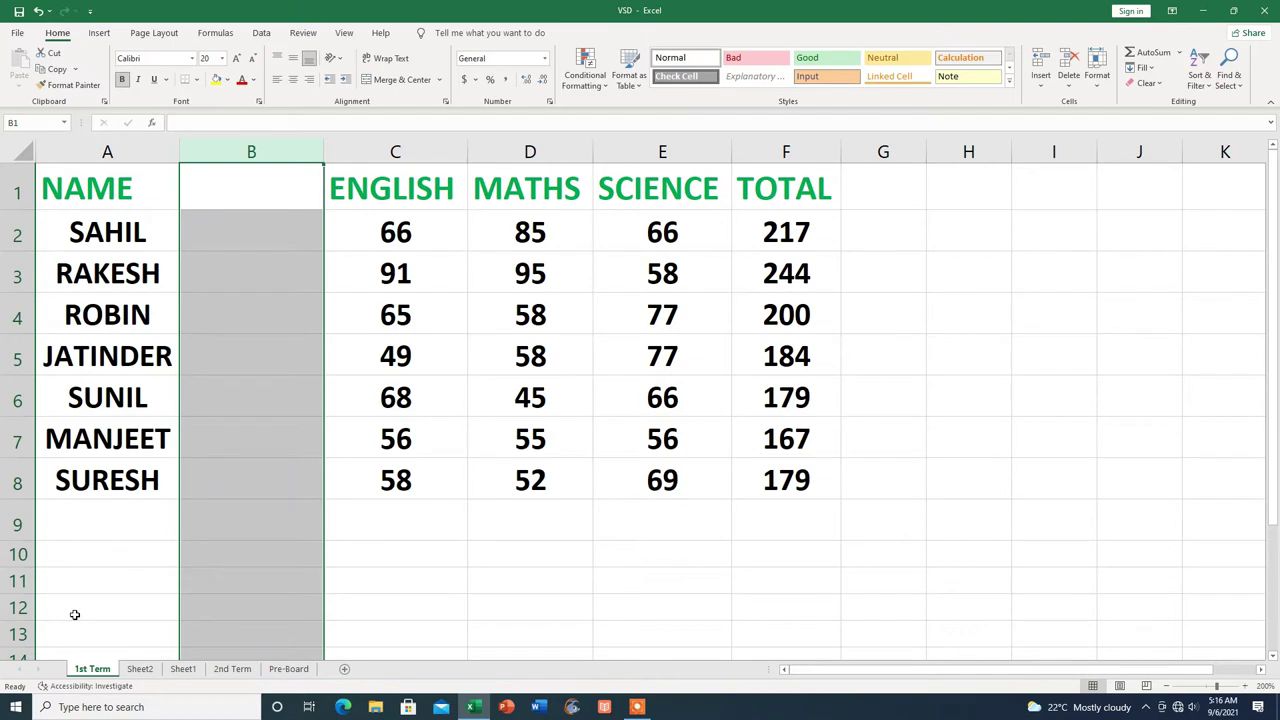
key("ctrl+minus")
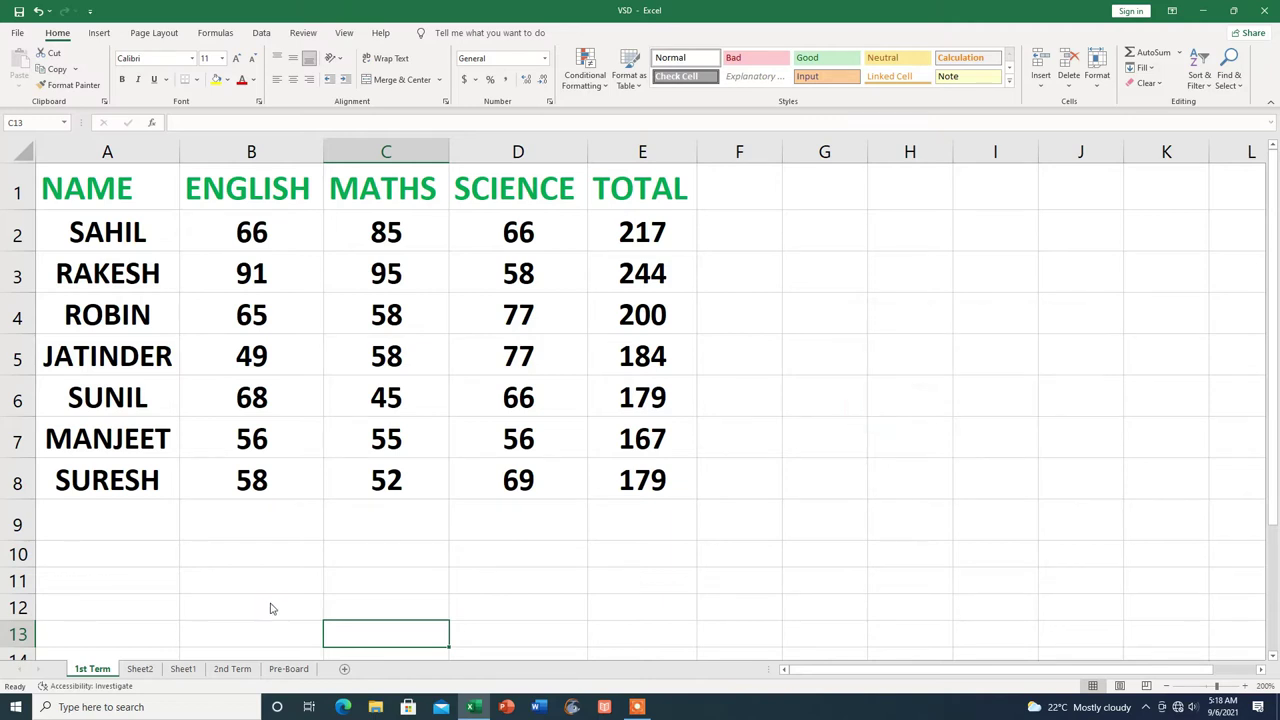
Step: Open the Save As dialog with F12 and cancel it without saving
key("F12")
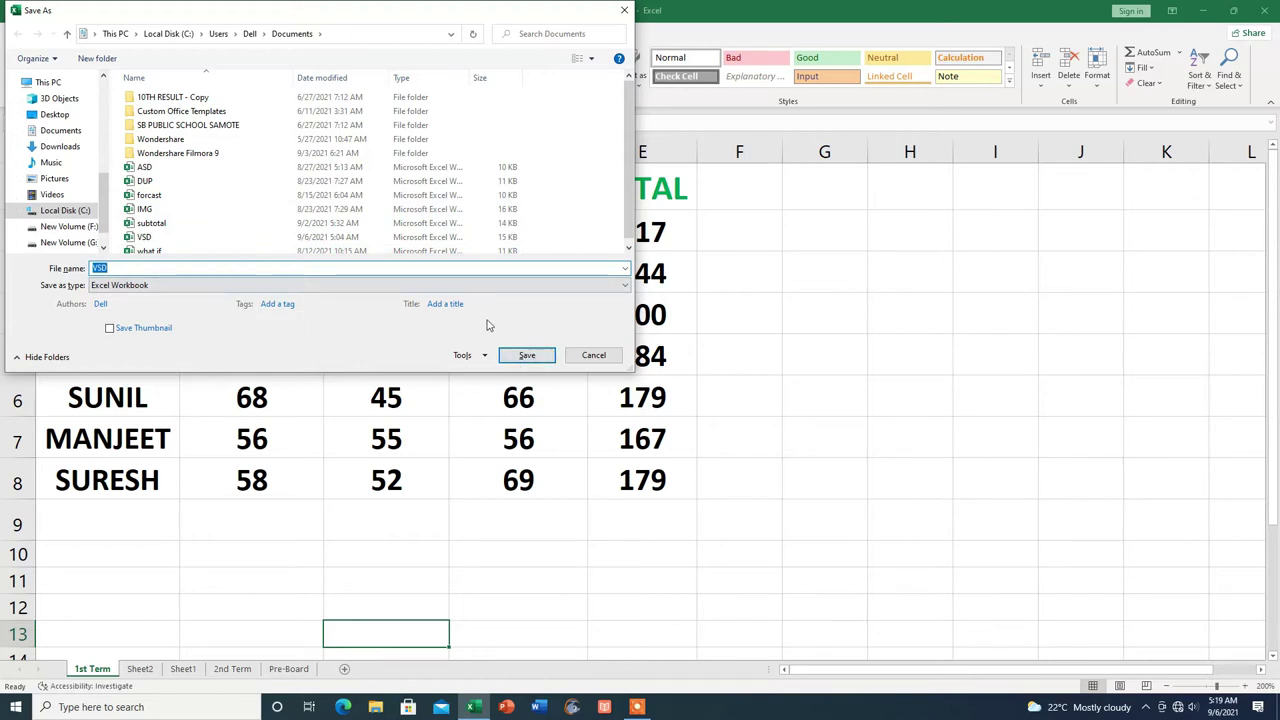
left_click(595, 357)
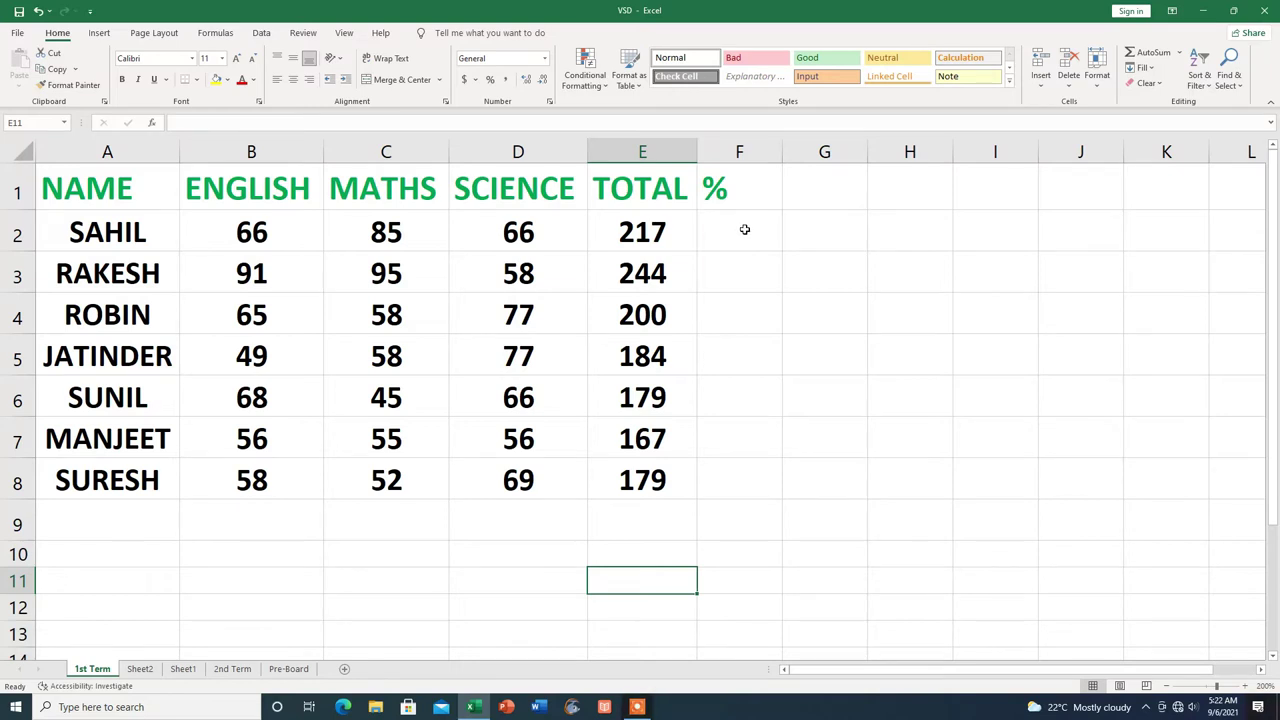
left_click_drag(744, 229, 749, 468)
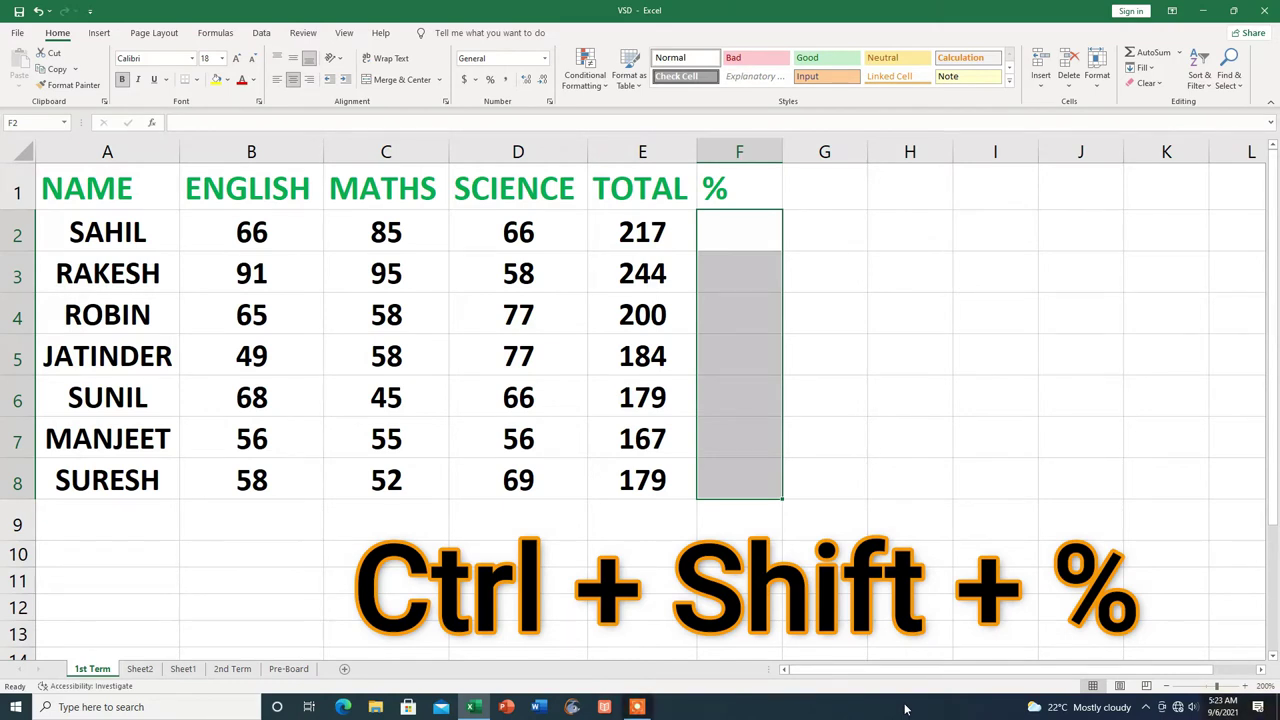
key("ctrl+shift+5")
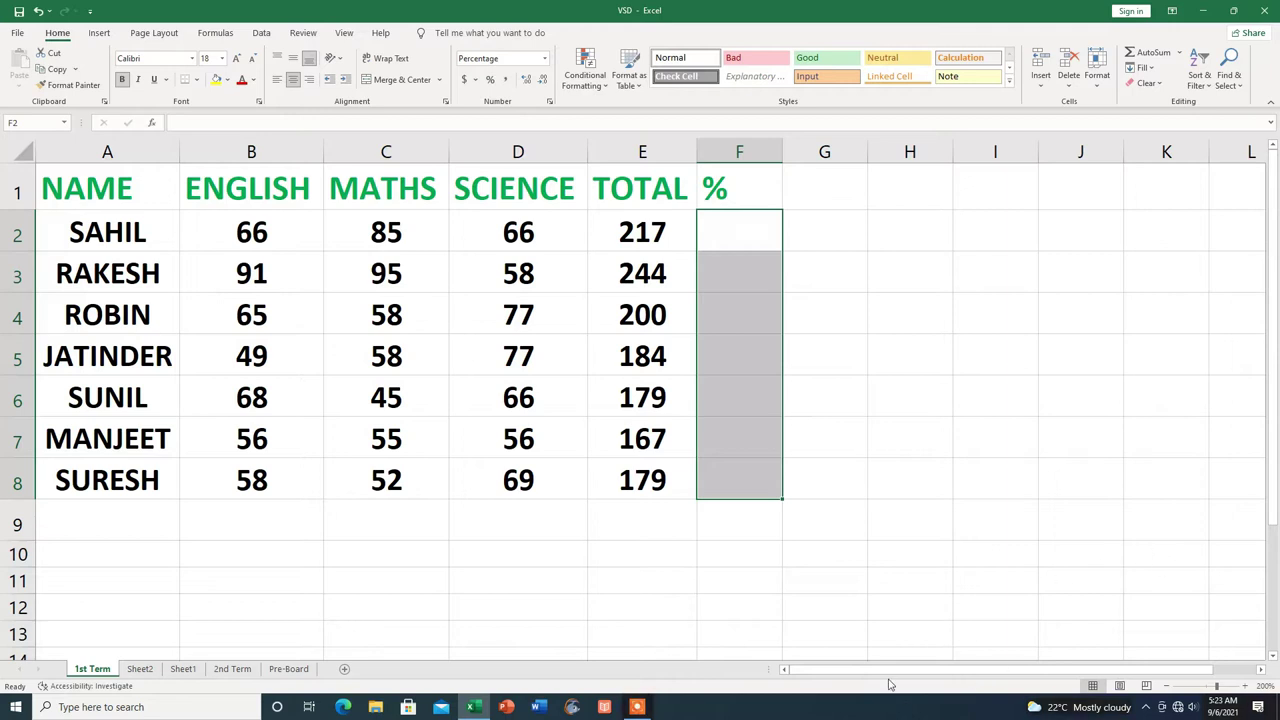
left_click(770, 590)
left_click(748, 227)
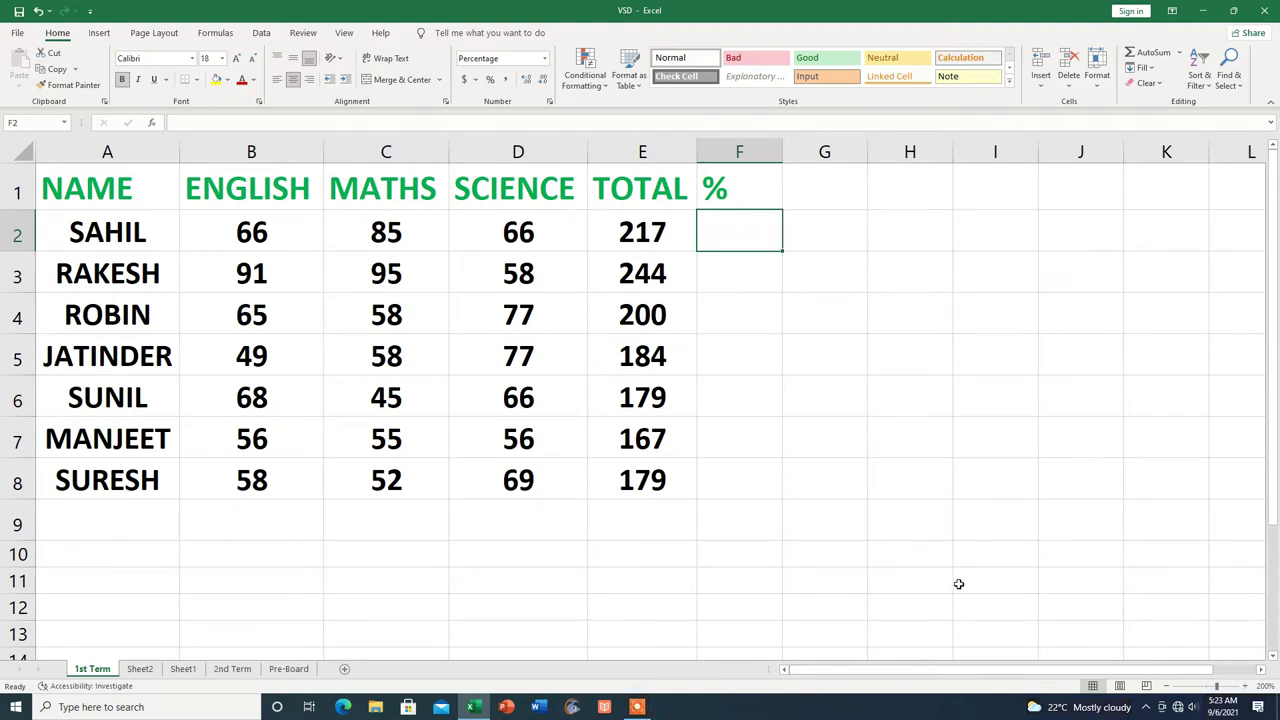
type("45")
key("Return")
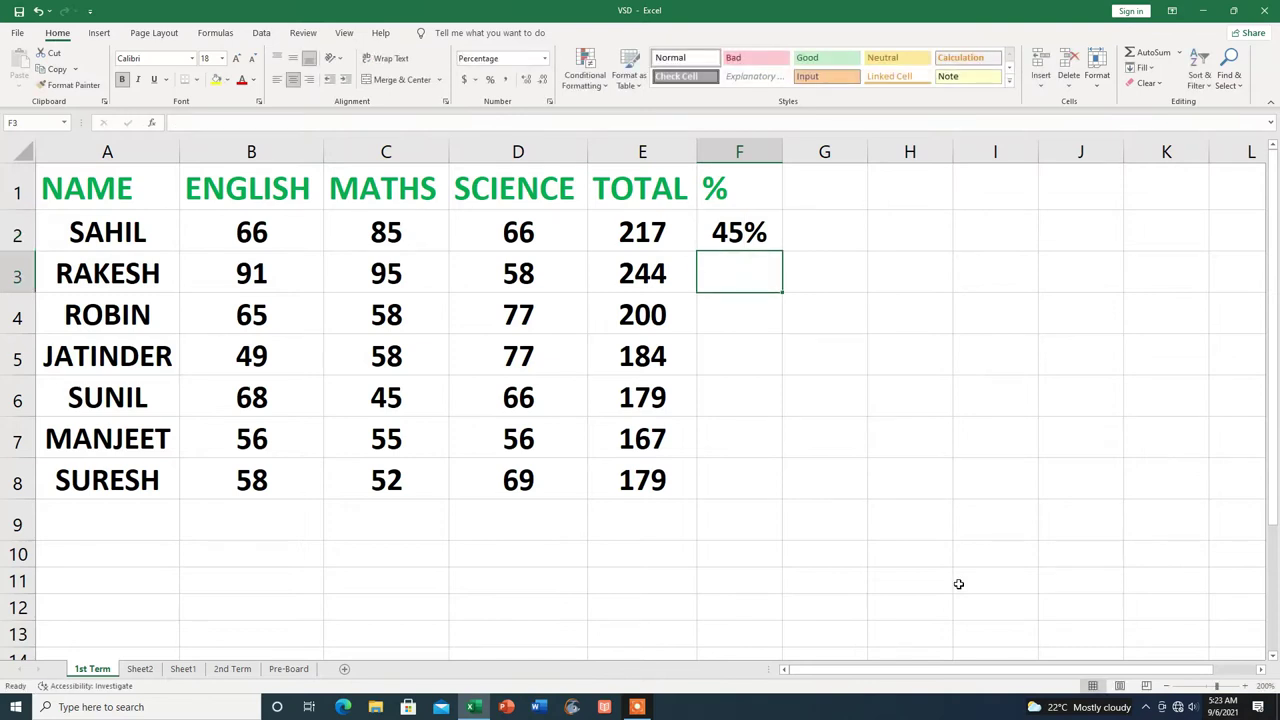
type("55")
key("Return")
type("66")
key("Return")
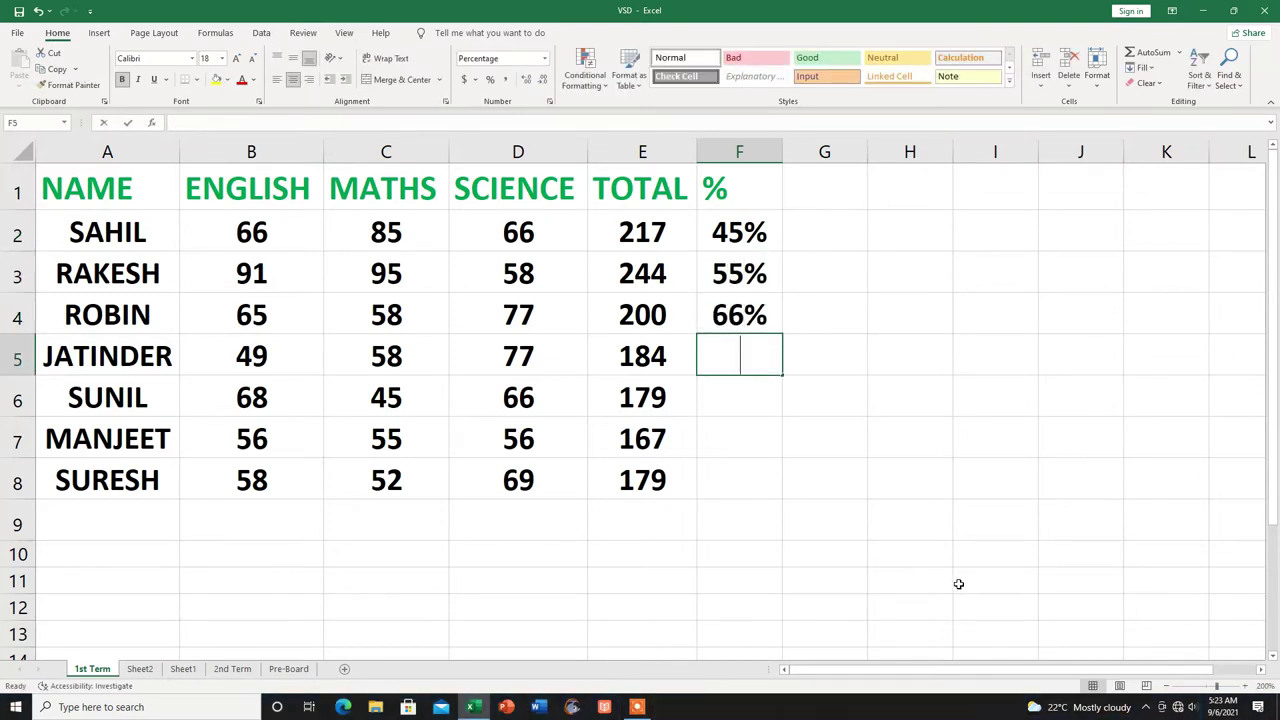
type("77")
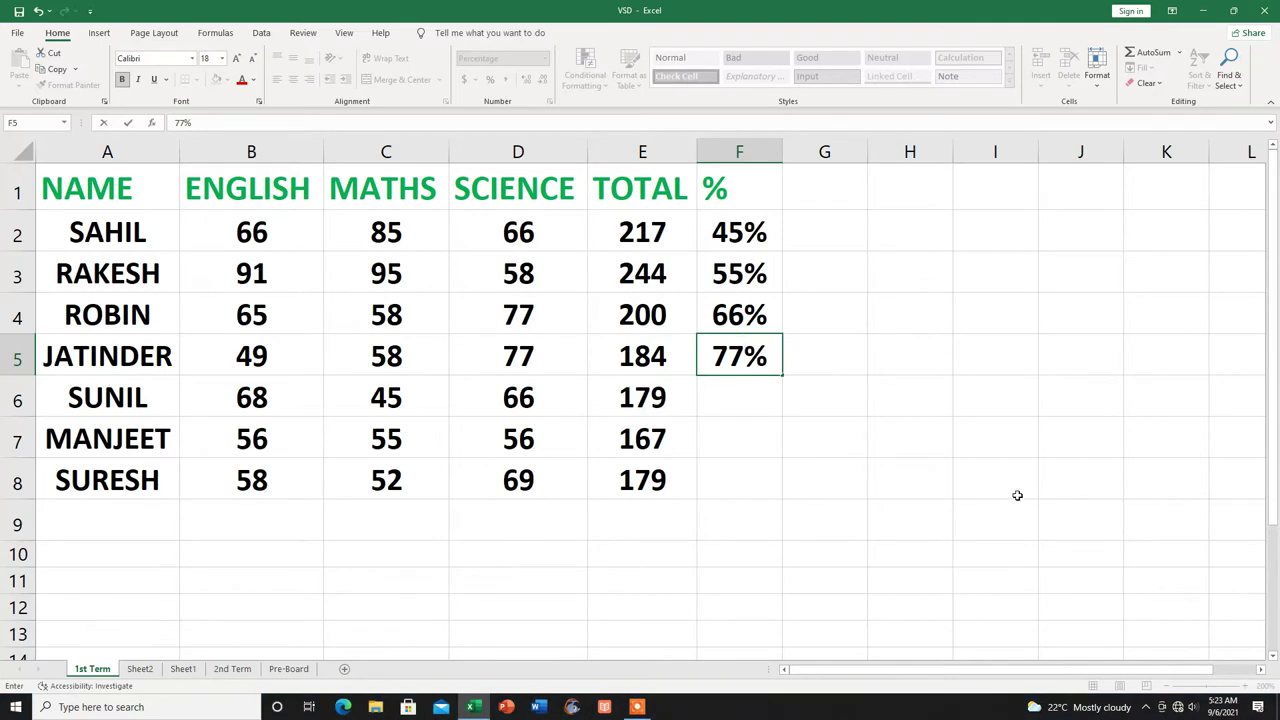
left_click(752, 406)
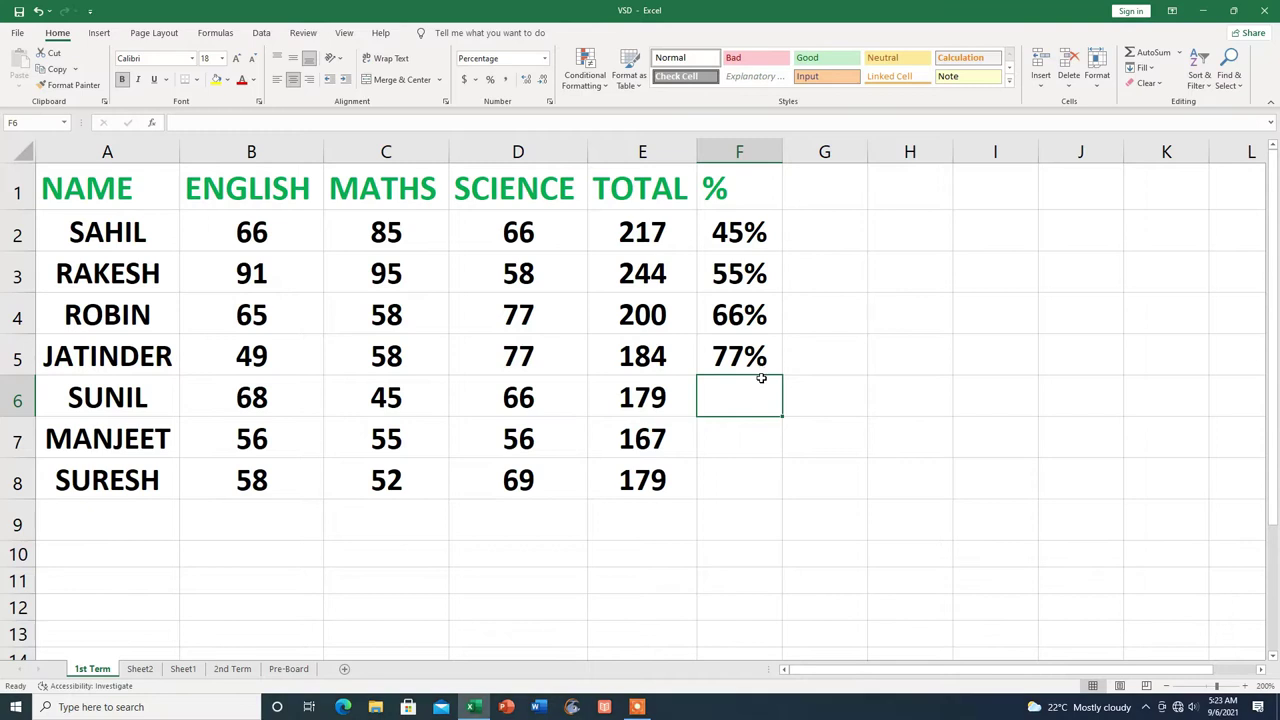
left_click(745, 222)
left_click_drag(745, 222, 745, 356)
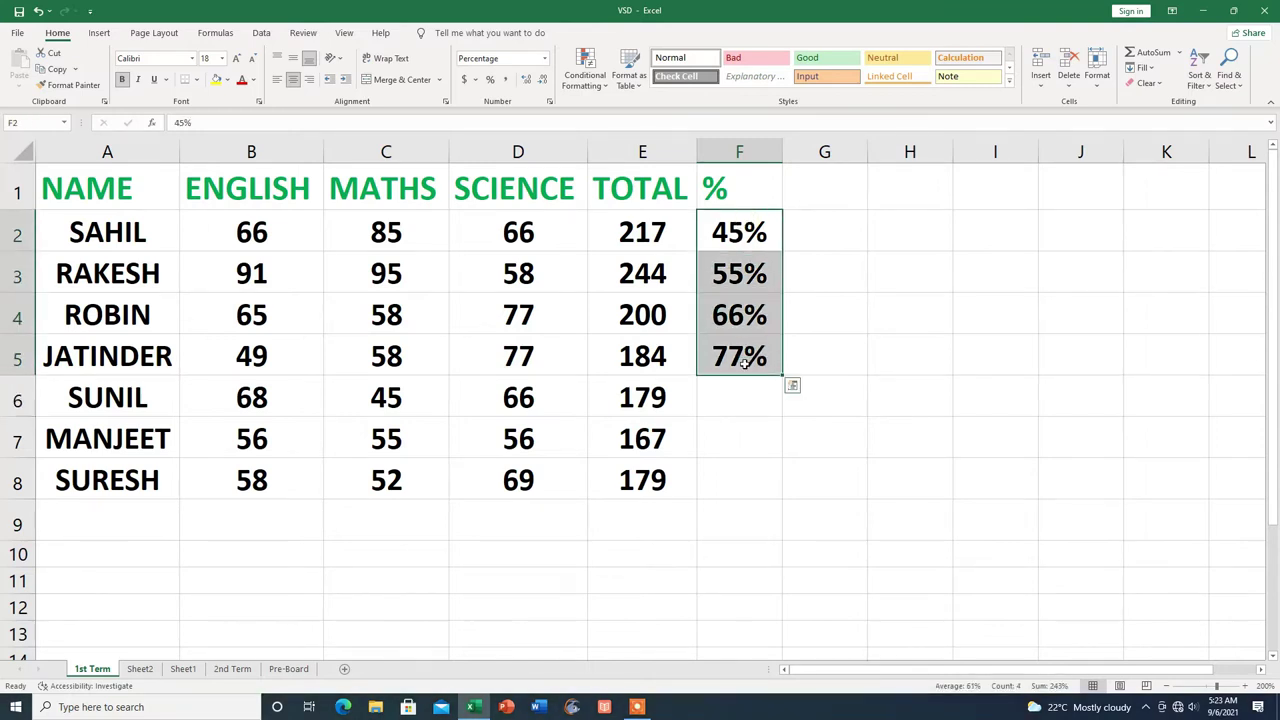
key("Delete")
left_click(732, 193)
key("Delete")
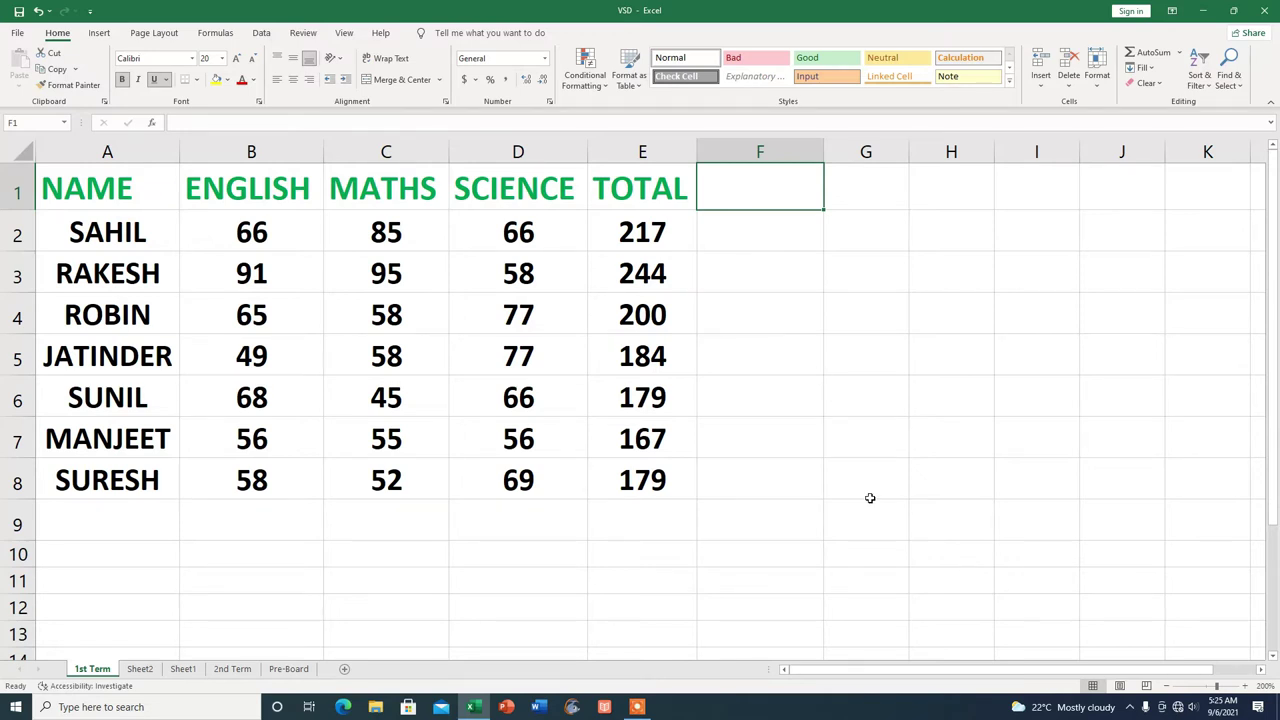
type("$")
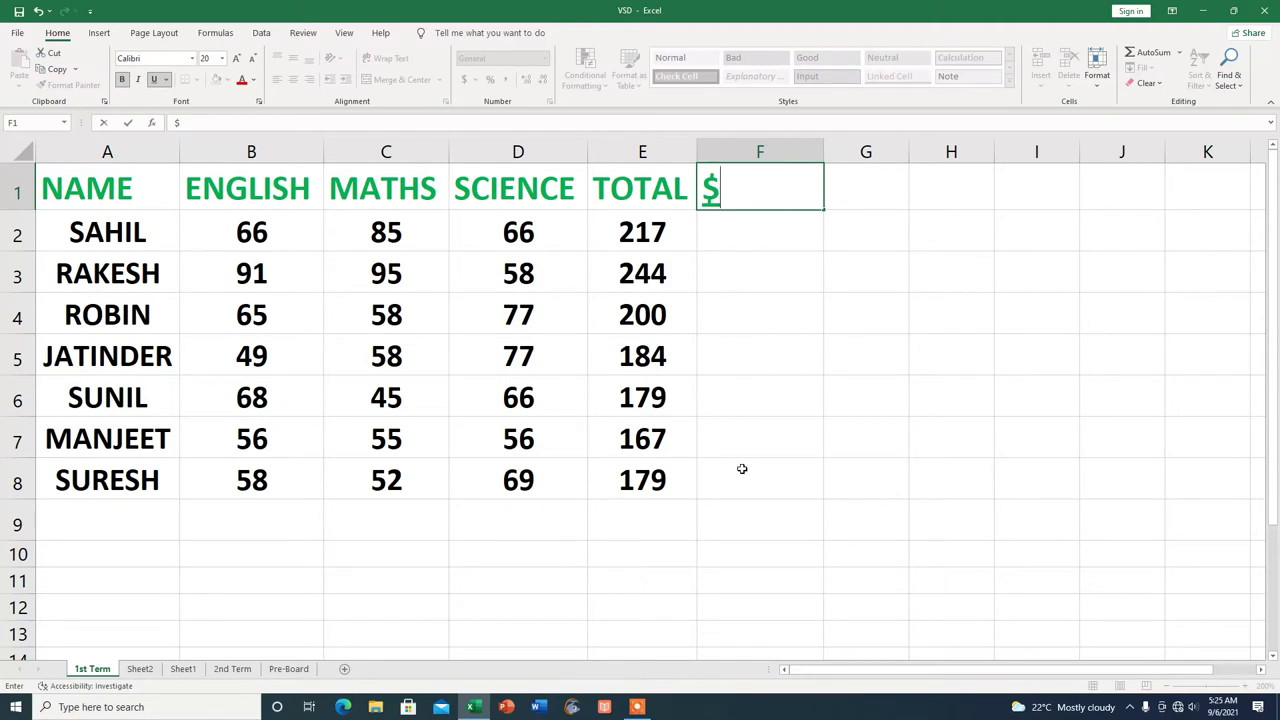
mouse_move(765, 233)
left_mouse_down()
mouse_move(766, 457)
mouse_move(800, 469)
left_mouse_up()
key("ctrl+shift+4")
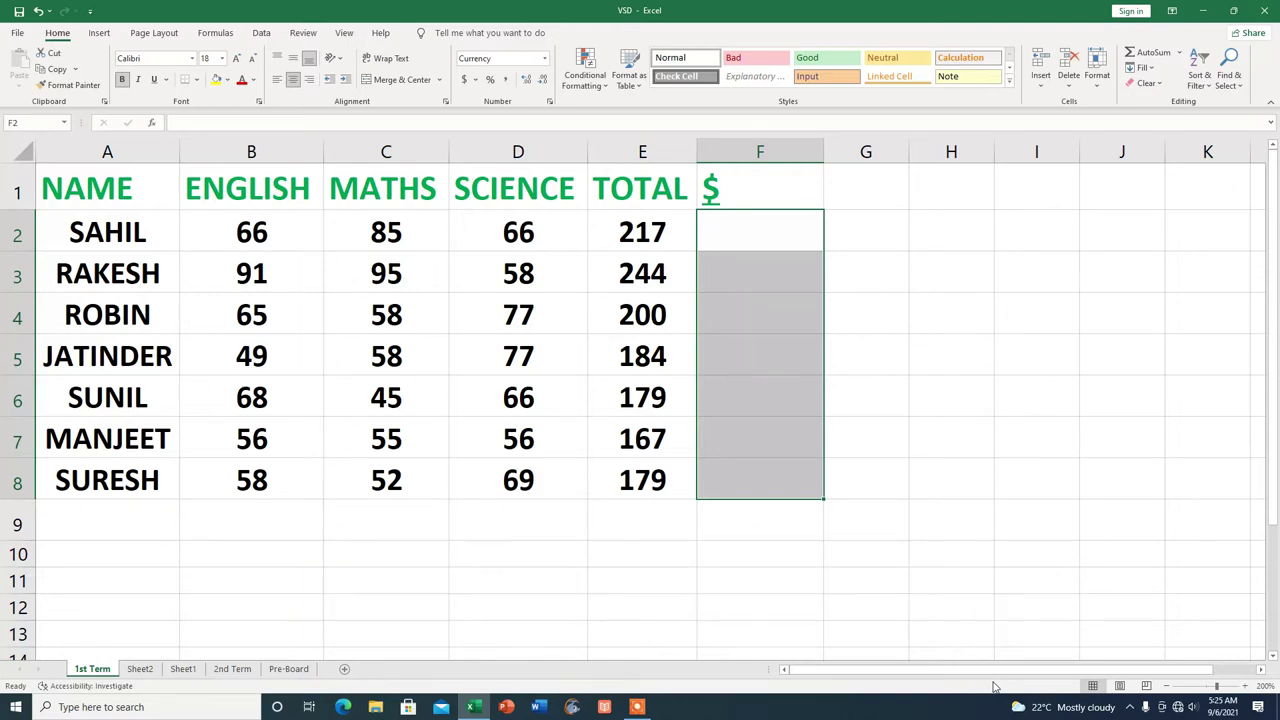
left_click_drag(1016, 643, 960, 623)
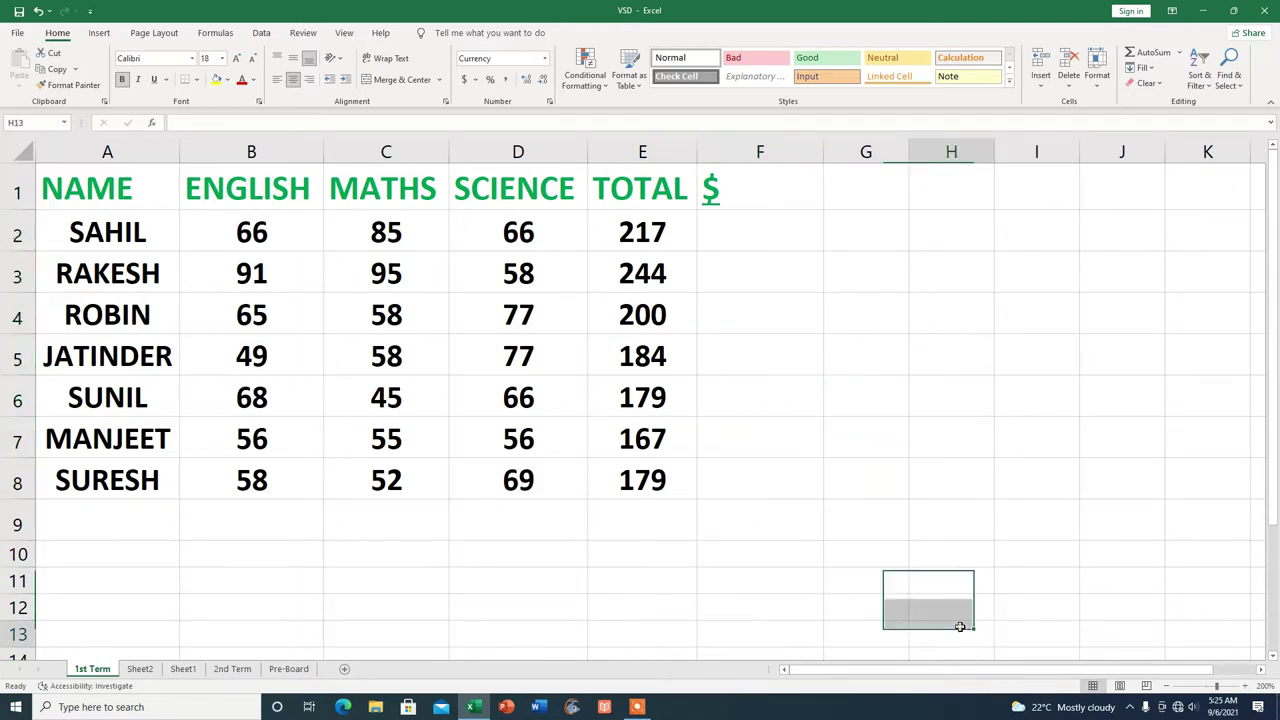
left_click(744, 232)
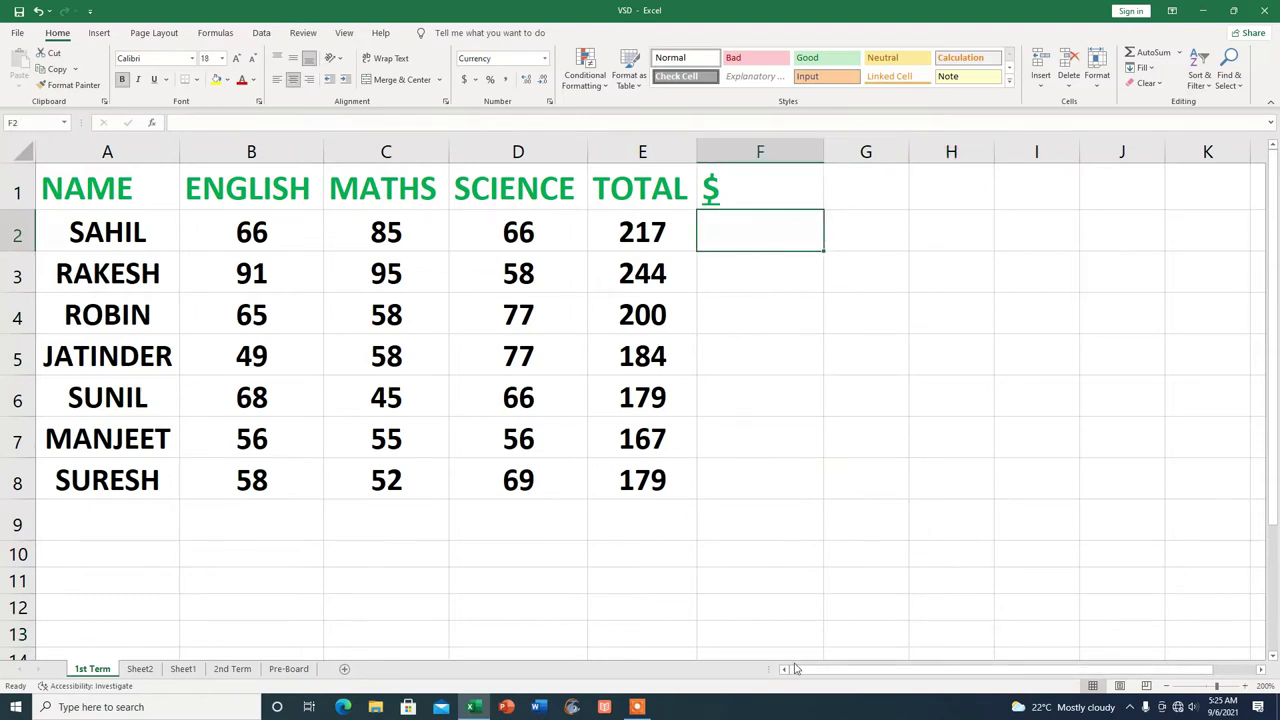
type("111")
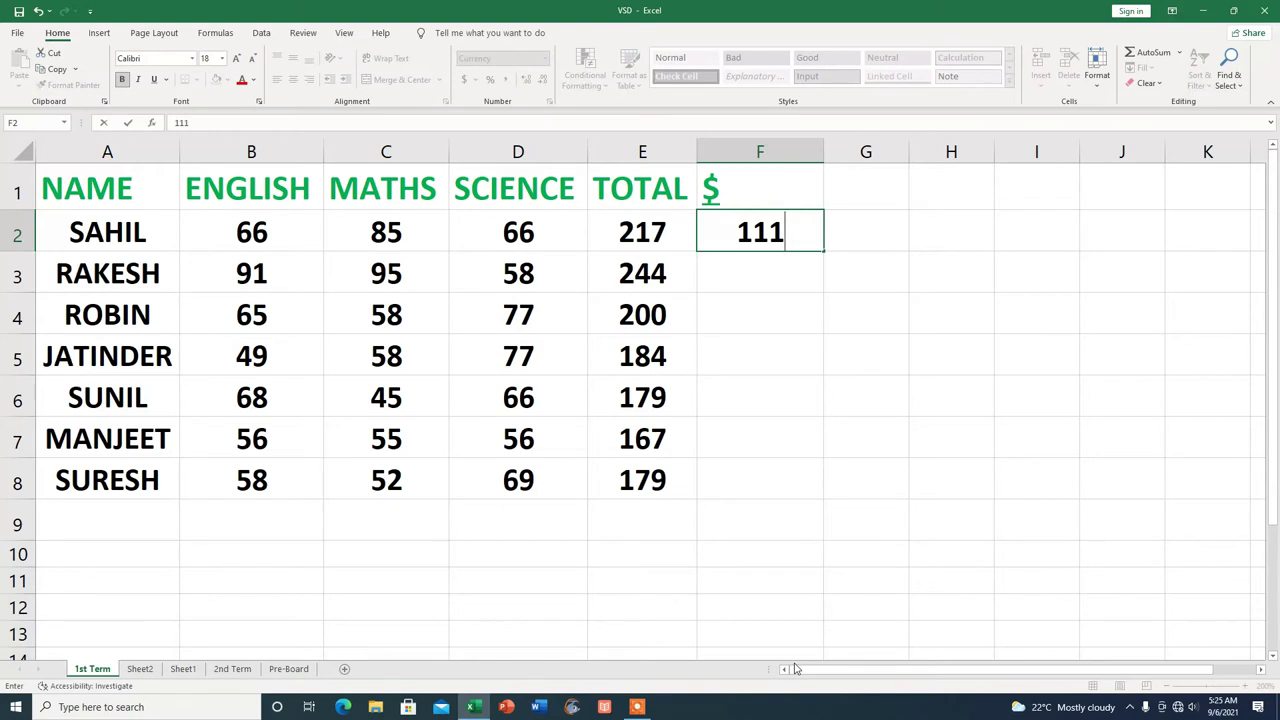
key("Return")
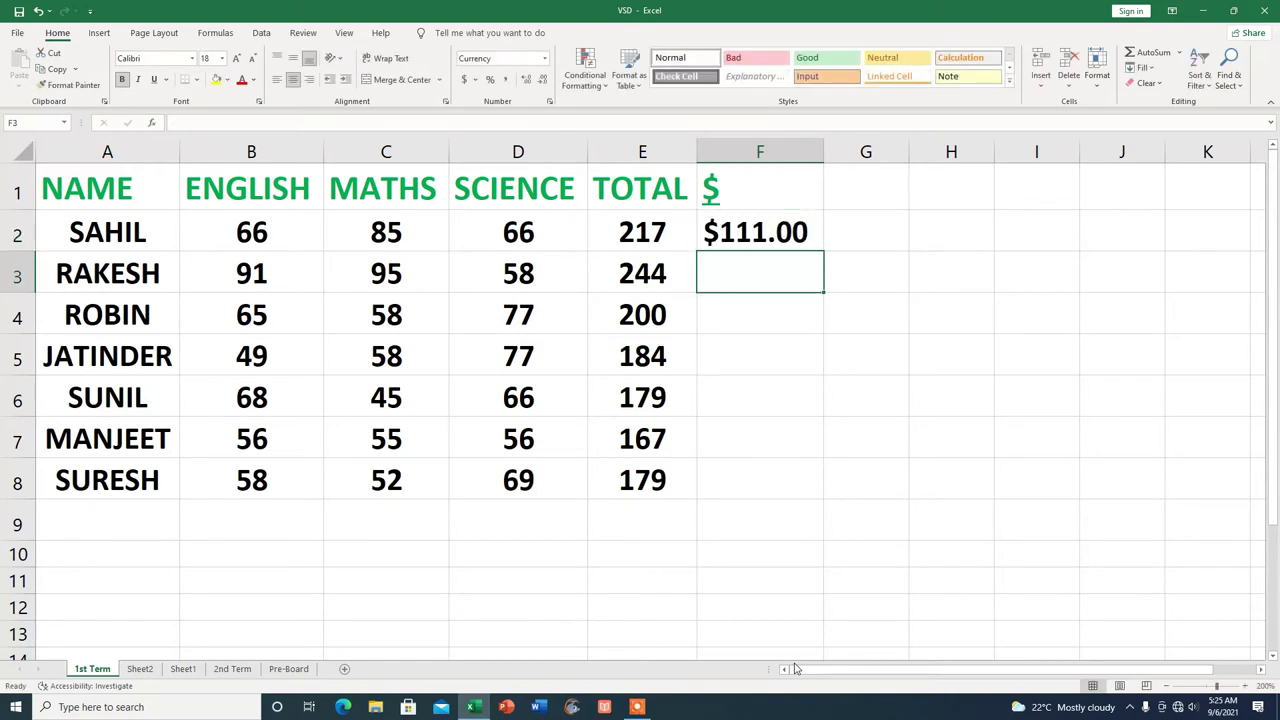
type("125")
key("Return")
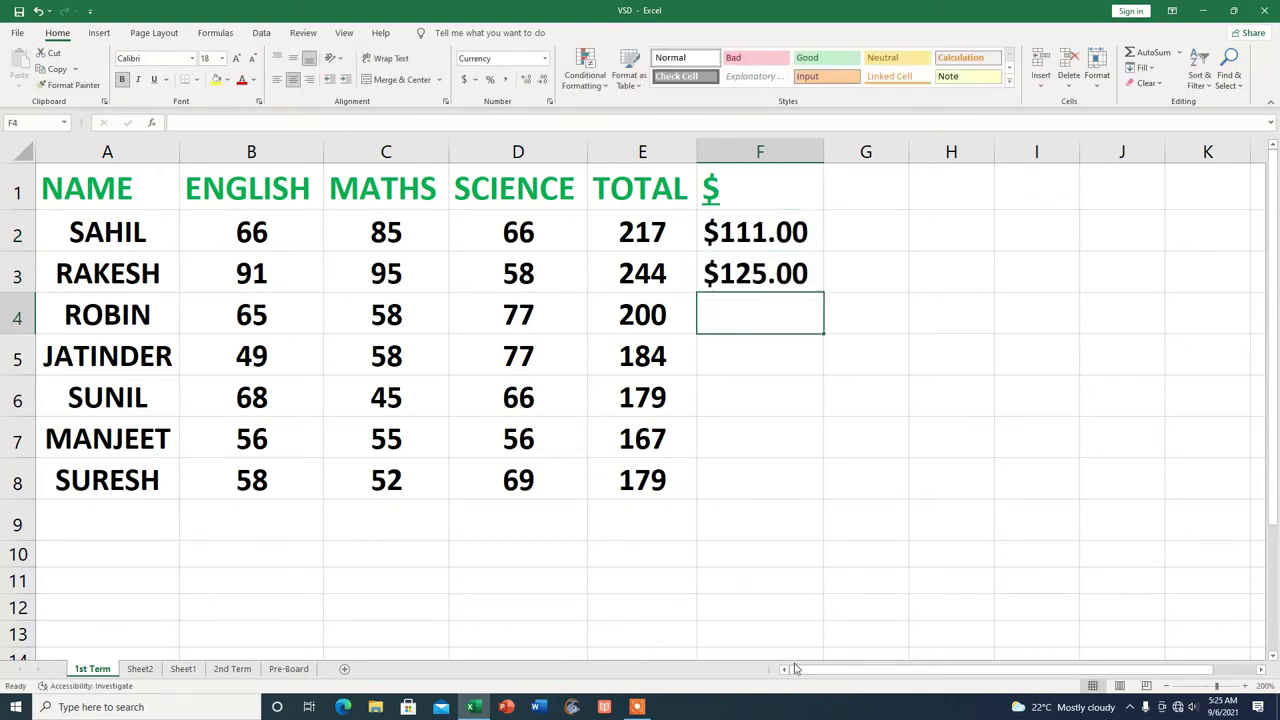
type("123")
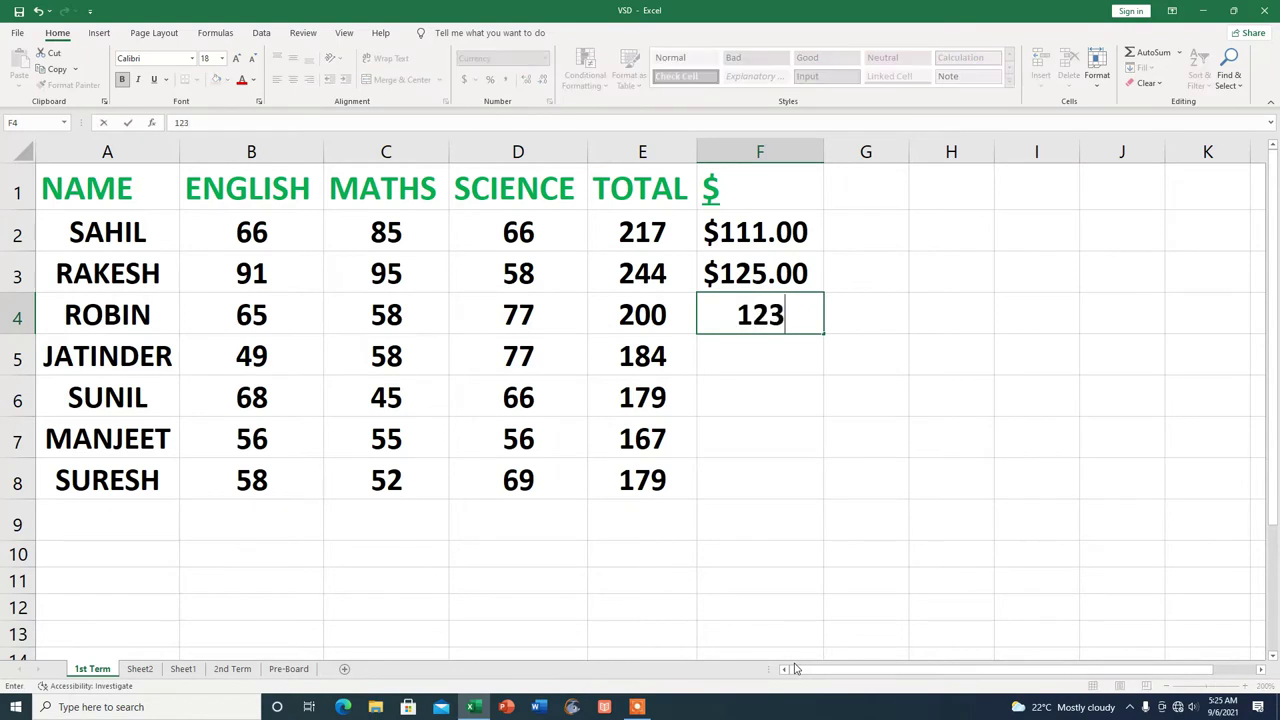
key("Return")
type("15")
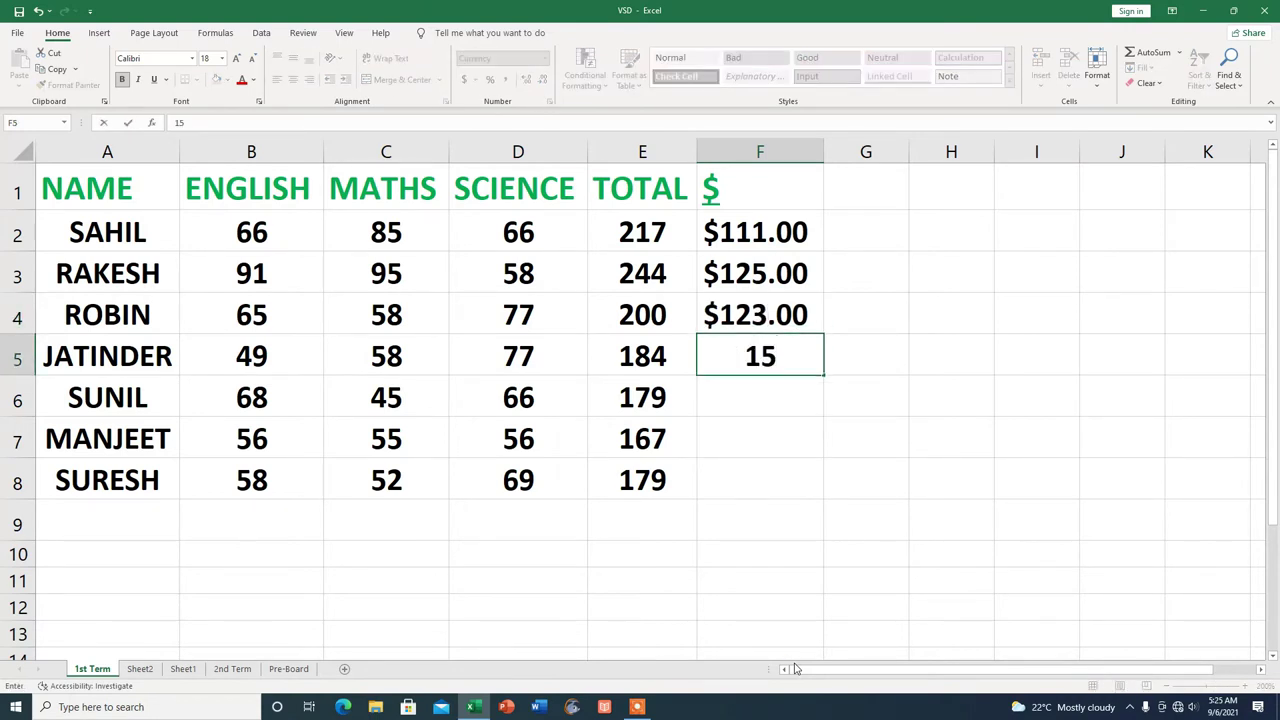
type("4")
key("Return")
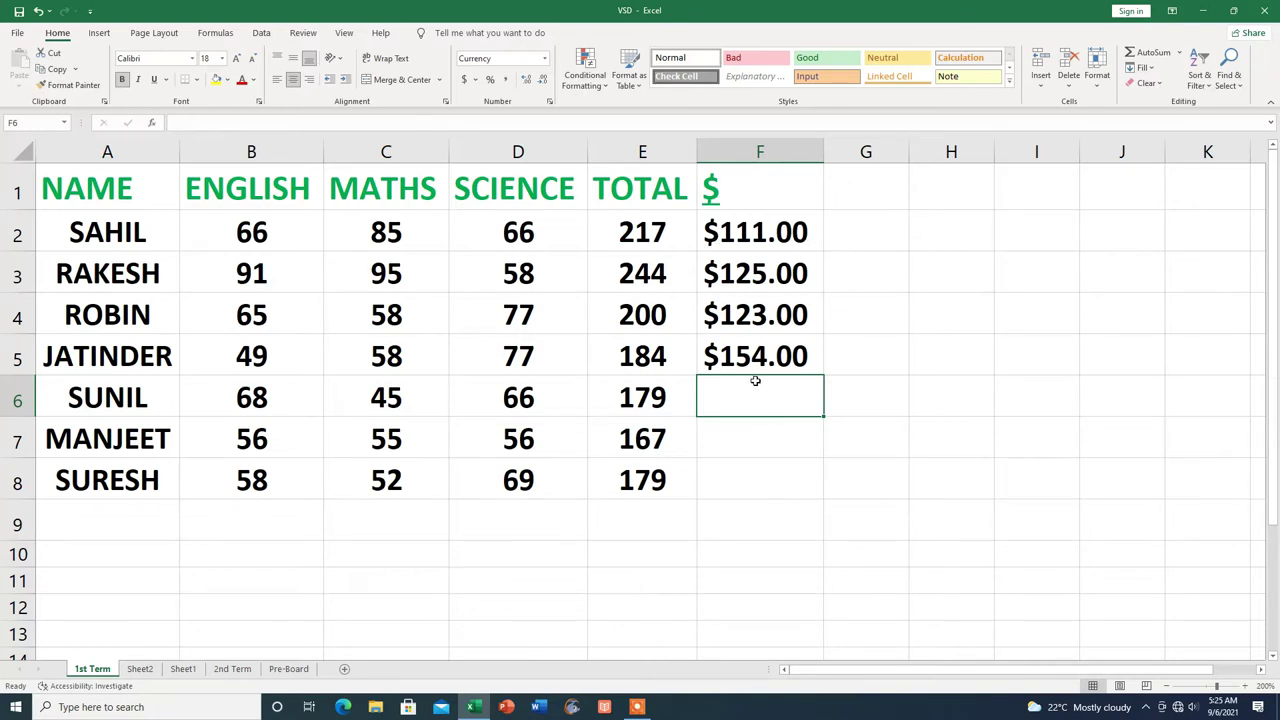
left_click(761, 343)
left_click_drag(766, 180, 768, 350)
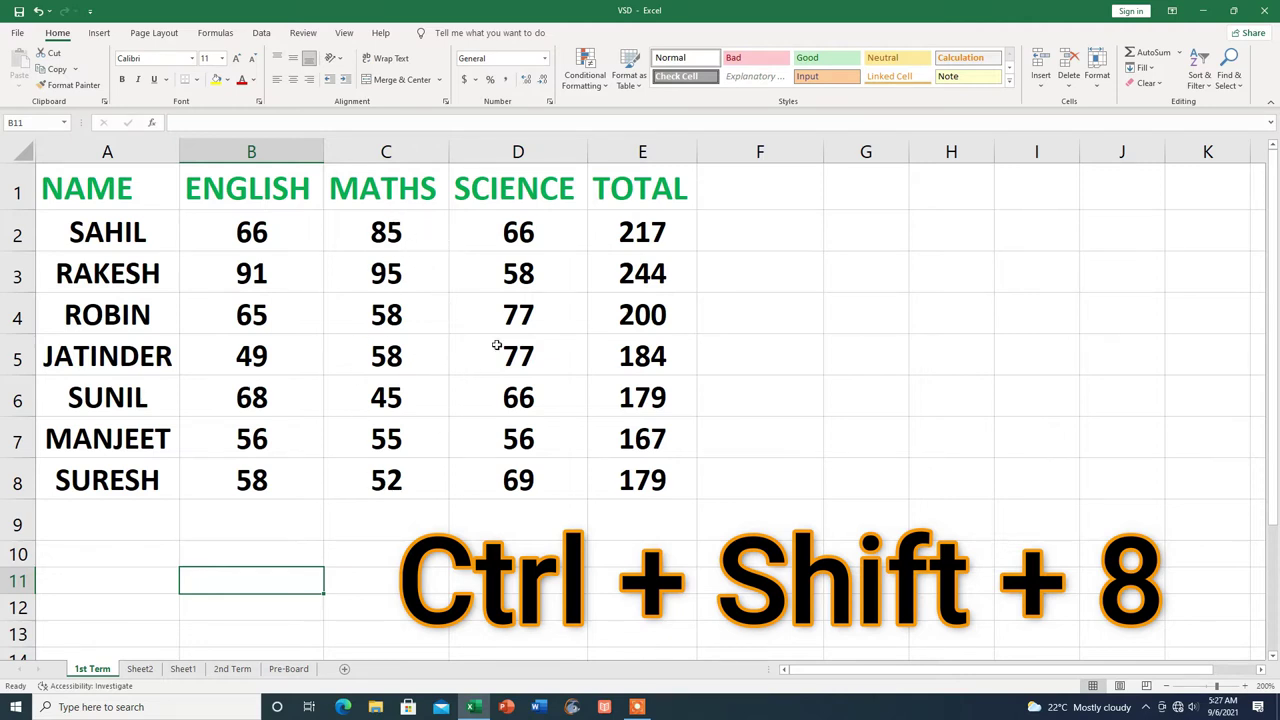
left_click(266, 347)
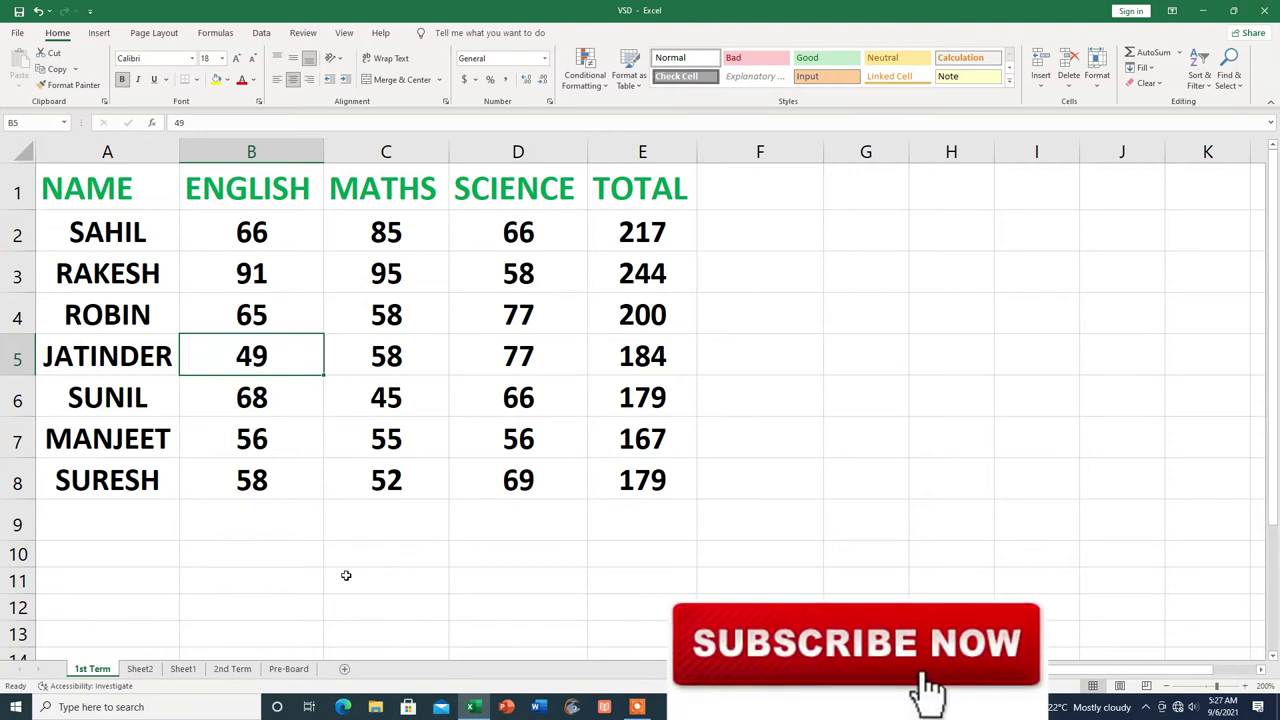
key("ctrl+Home")
key("ctrl+shift+End")
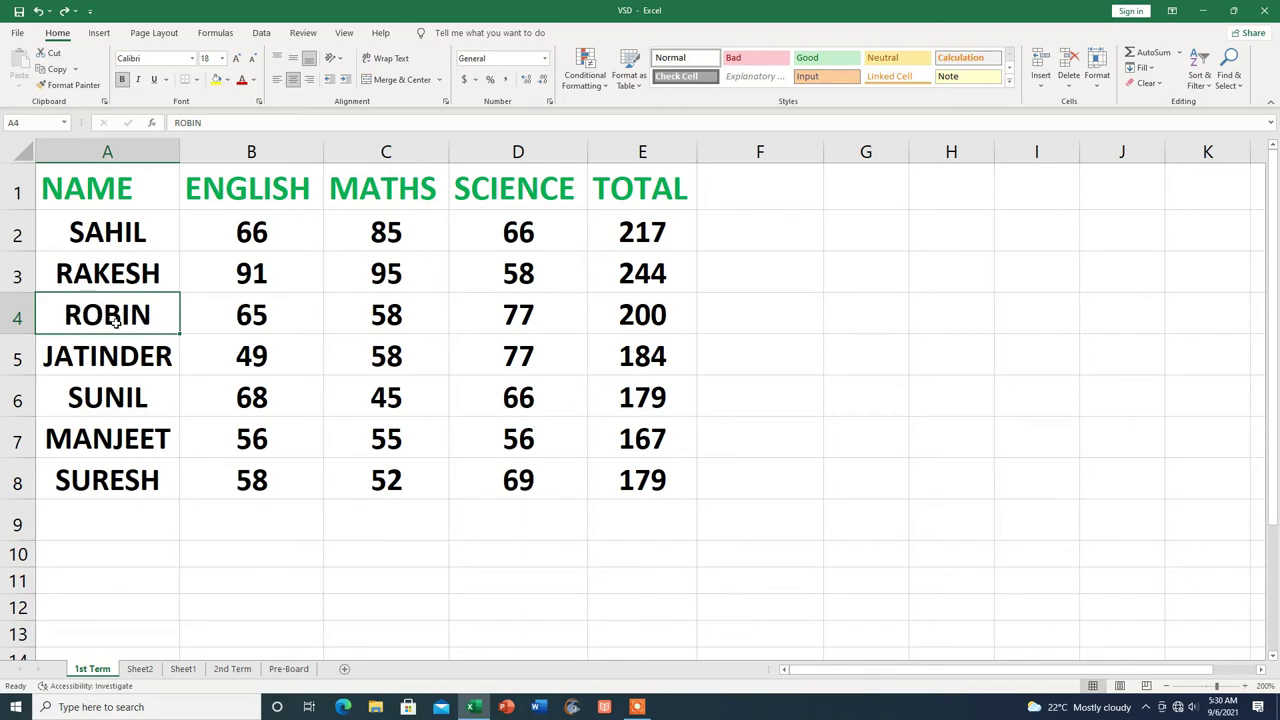
Step: Make cell A4 show ROBIN and MOHIT on two lines using an in-cell line break
double_click(160, 315)
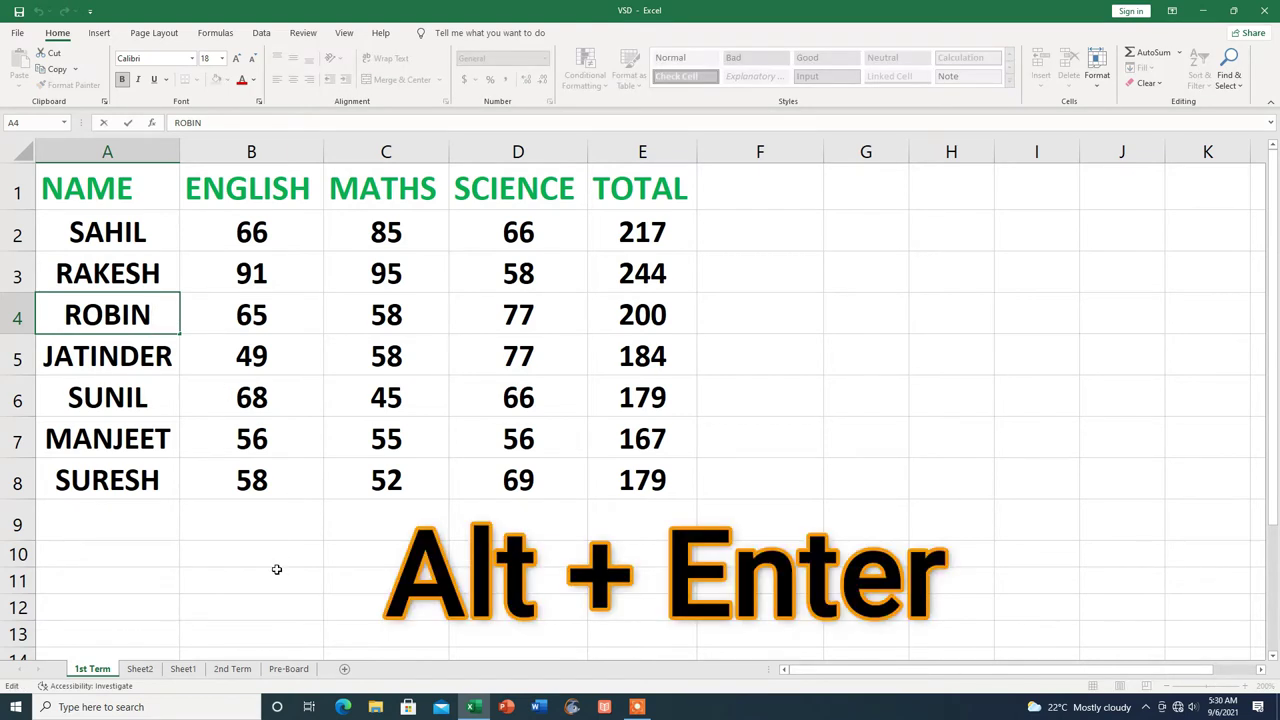
key("alt")
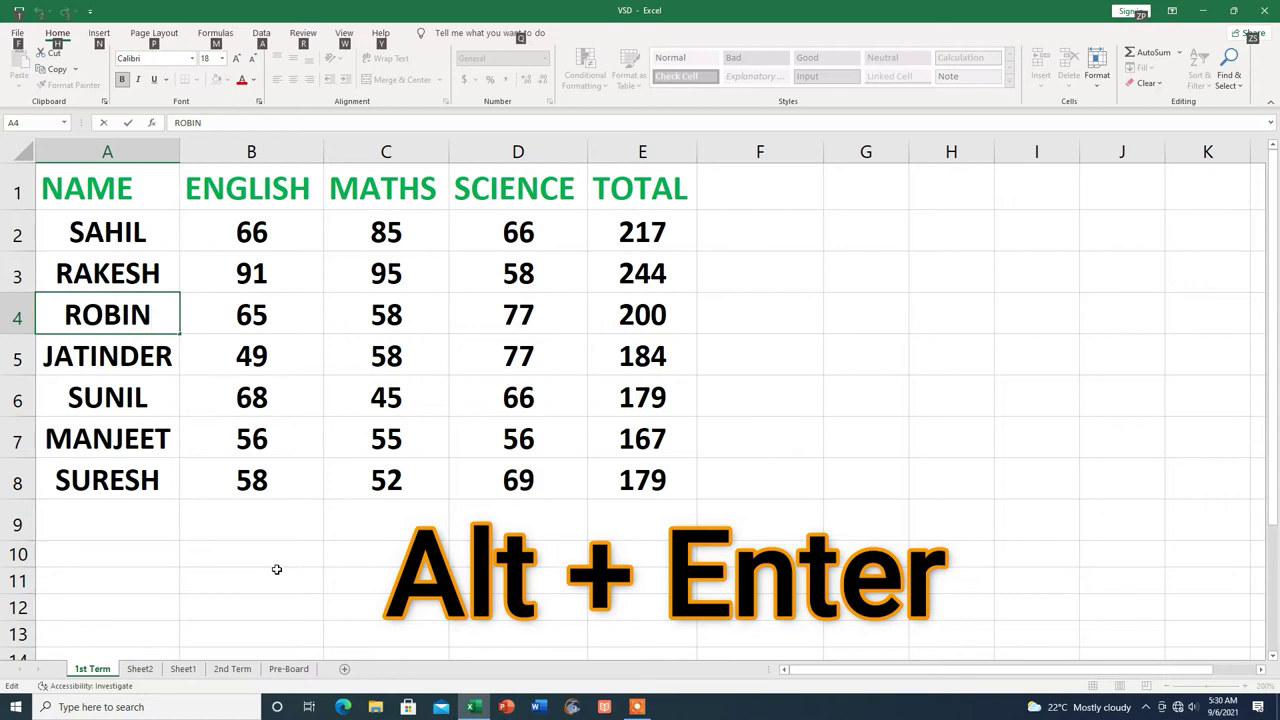
key("alt+Return")
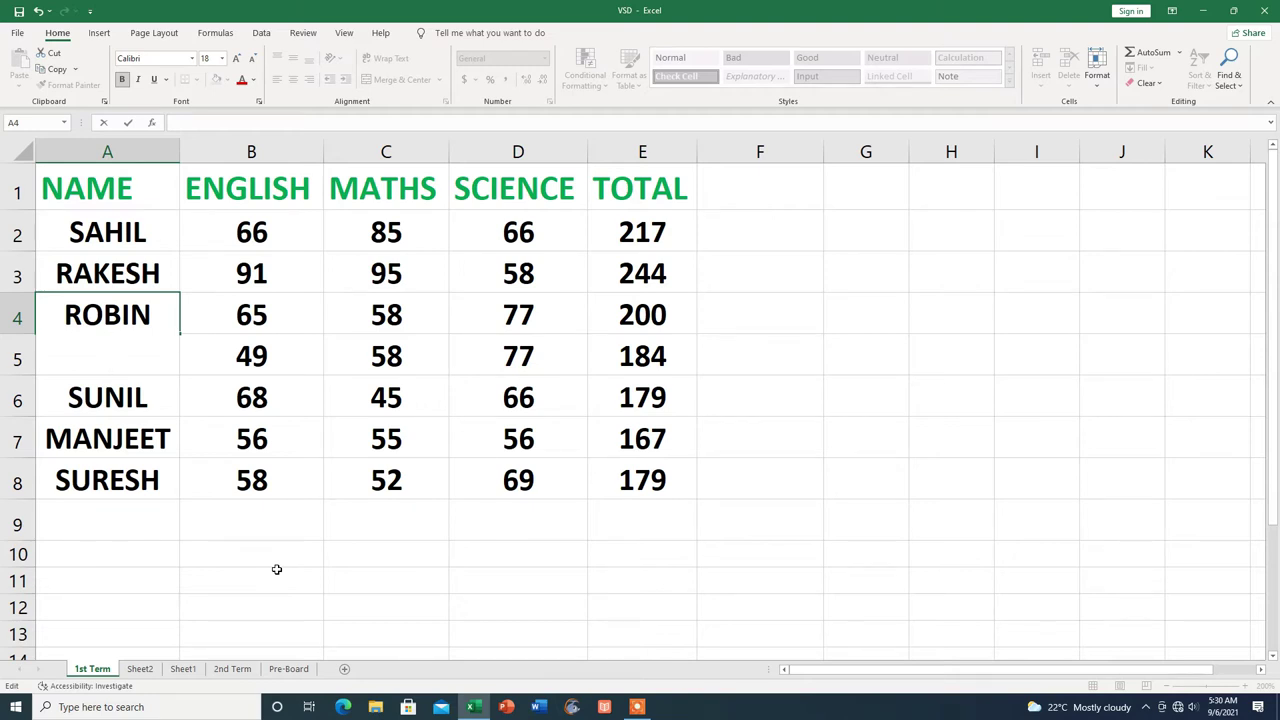
type("MOHIT")
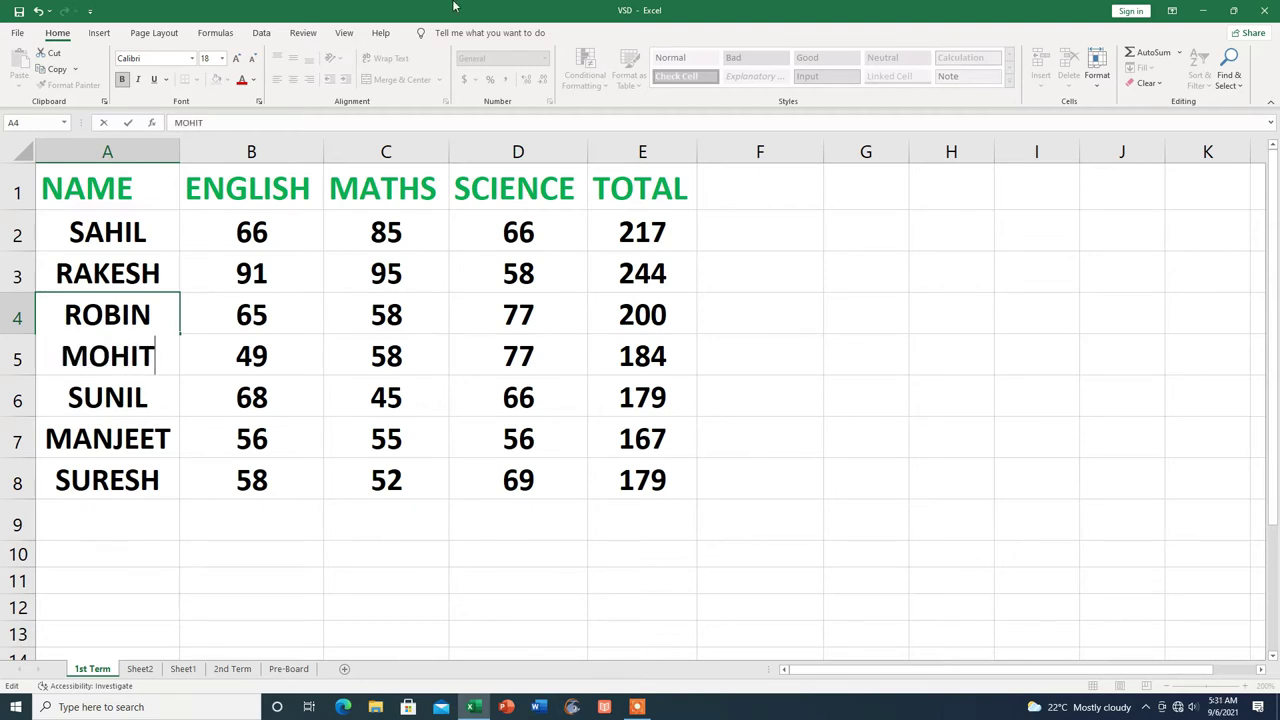
left_click(302, 528)
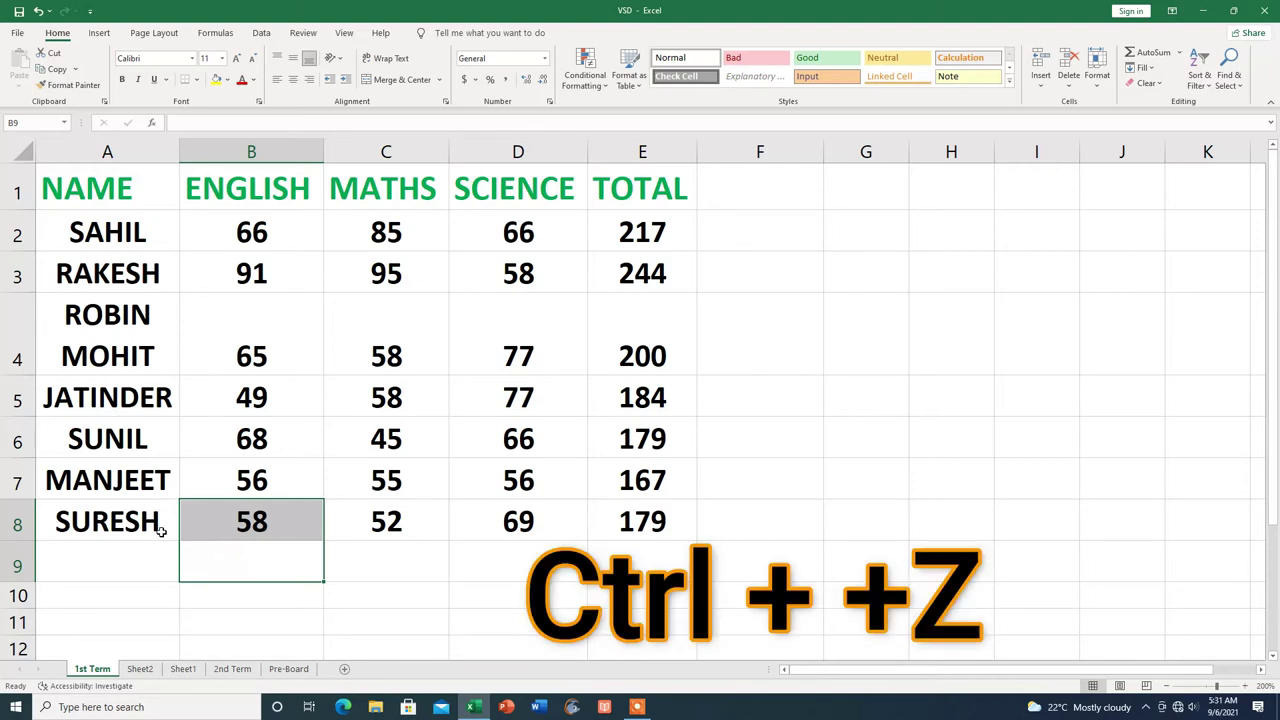
Step: Undo the MOHIT line so cell A4 reads only ROBIN
key("ctrl+z")
key("ctrl+z")
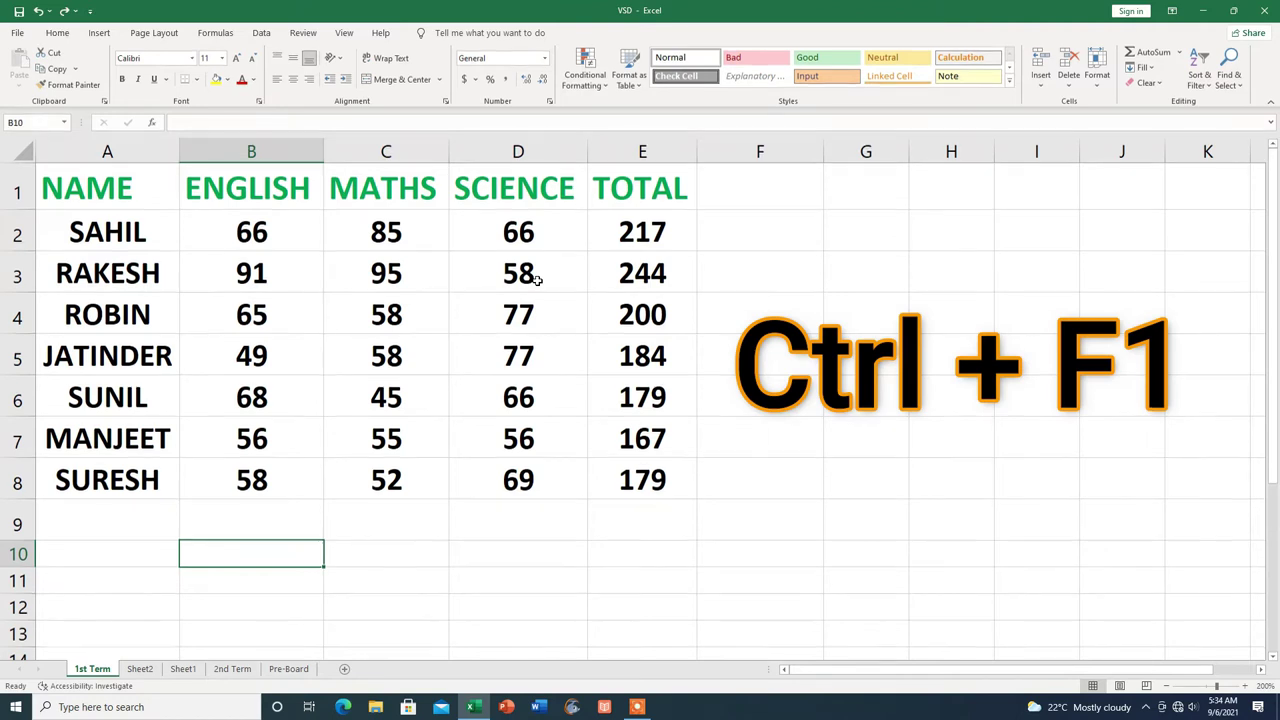
key("ctrl+F1")
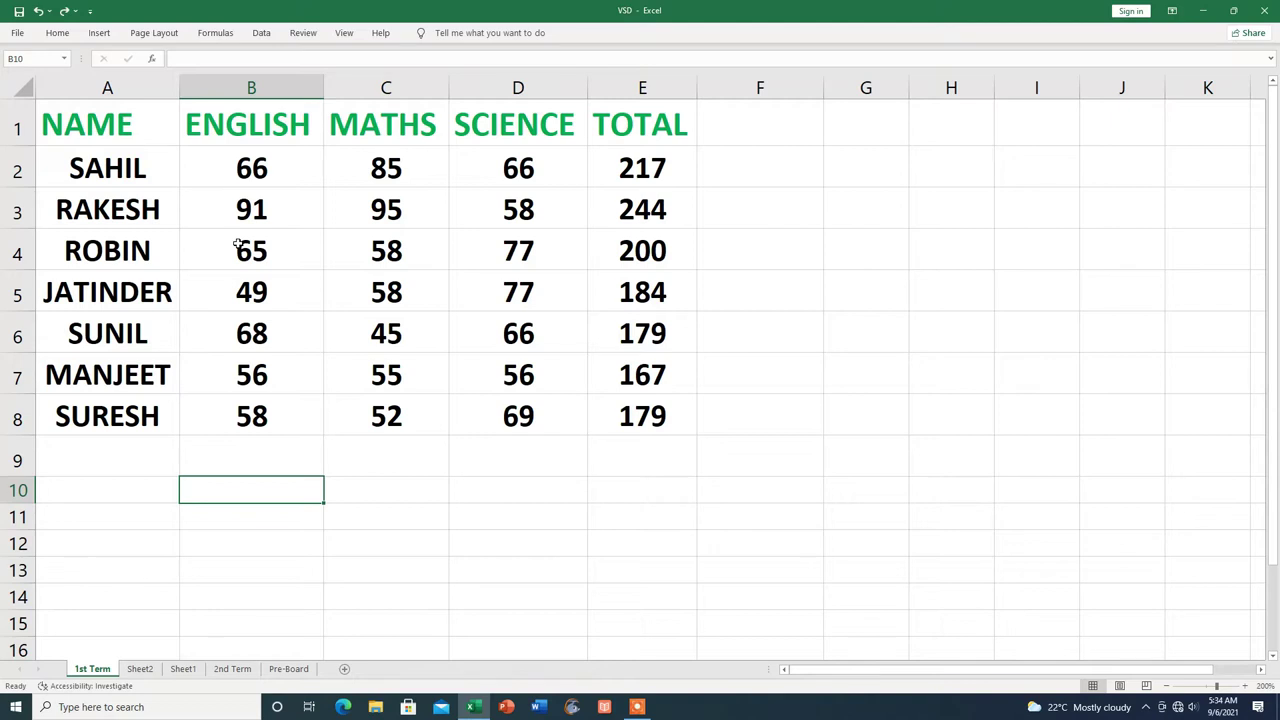
key("ctrl+F1")
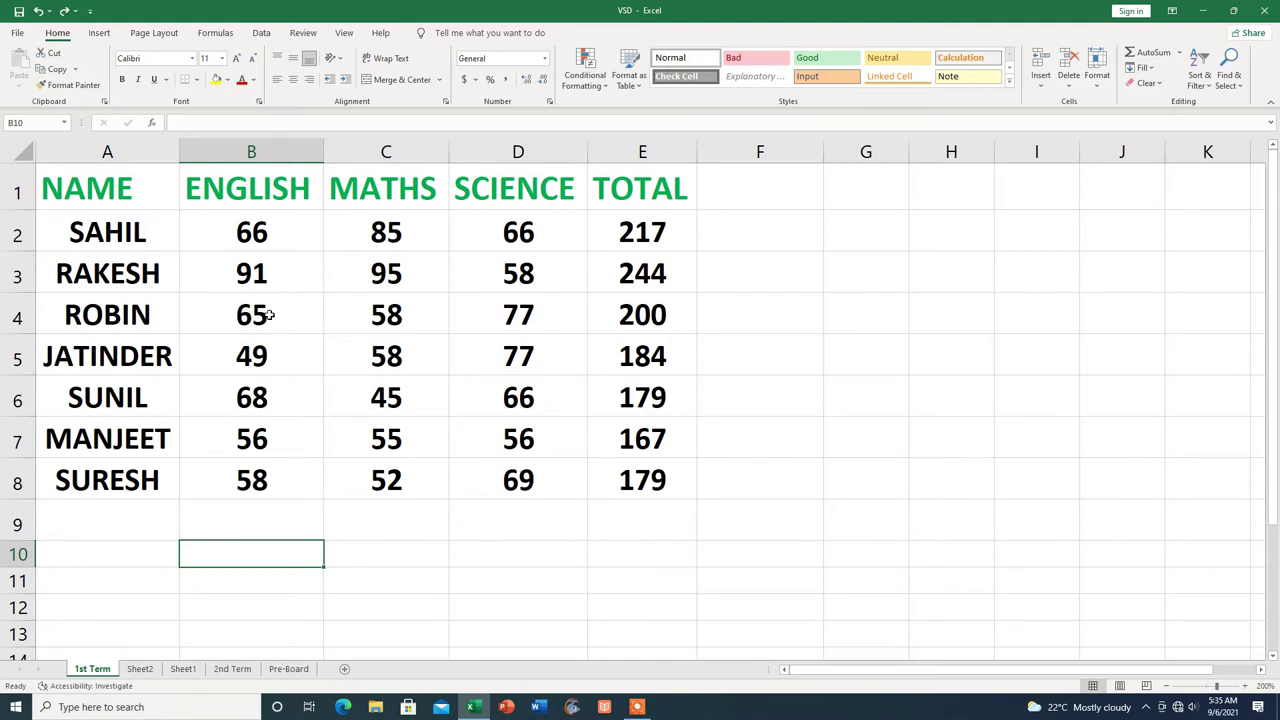
Step: Change ROBIN's ENGLISH mark in B4 from 65 to 78, raising his TOTAL to 213
left_click(268, 320)
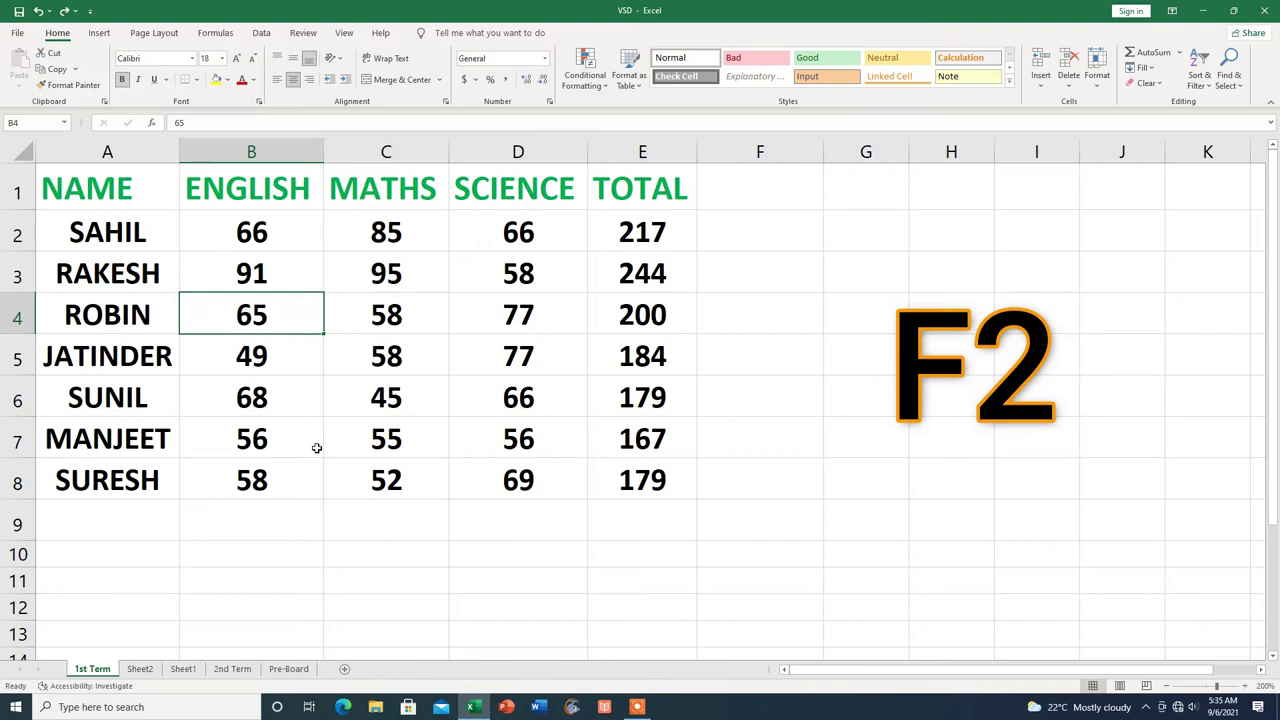
key("F2")
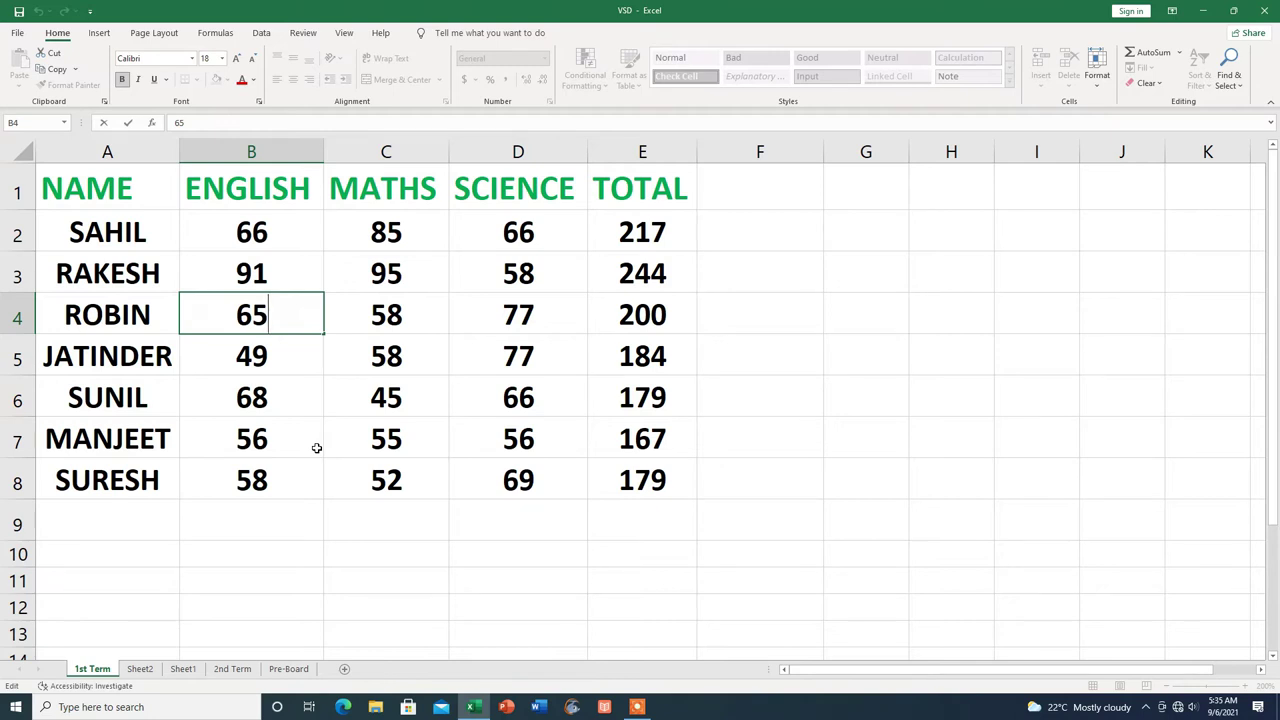
key("BackSpace")
key("BackSpace")
type("78")
key("Return")
left_click(286, 314)
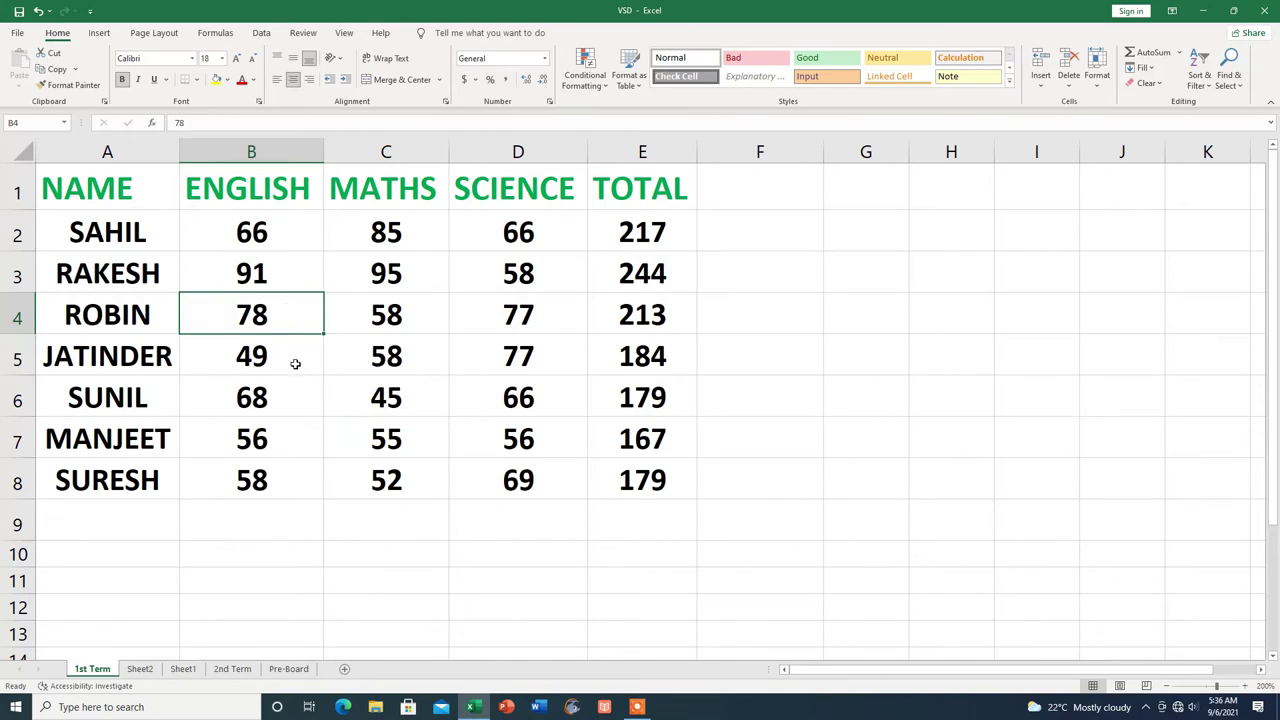
left_click(295, 364)
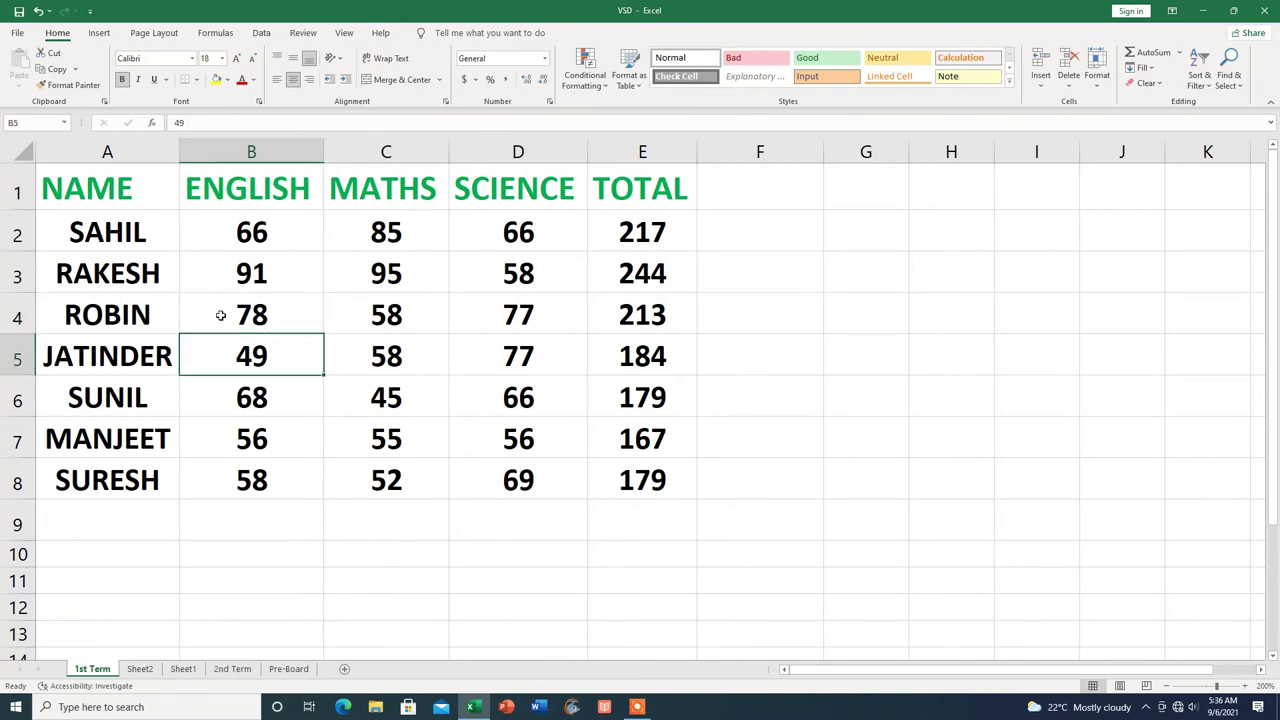
left_click(510, 554)
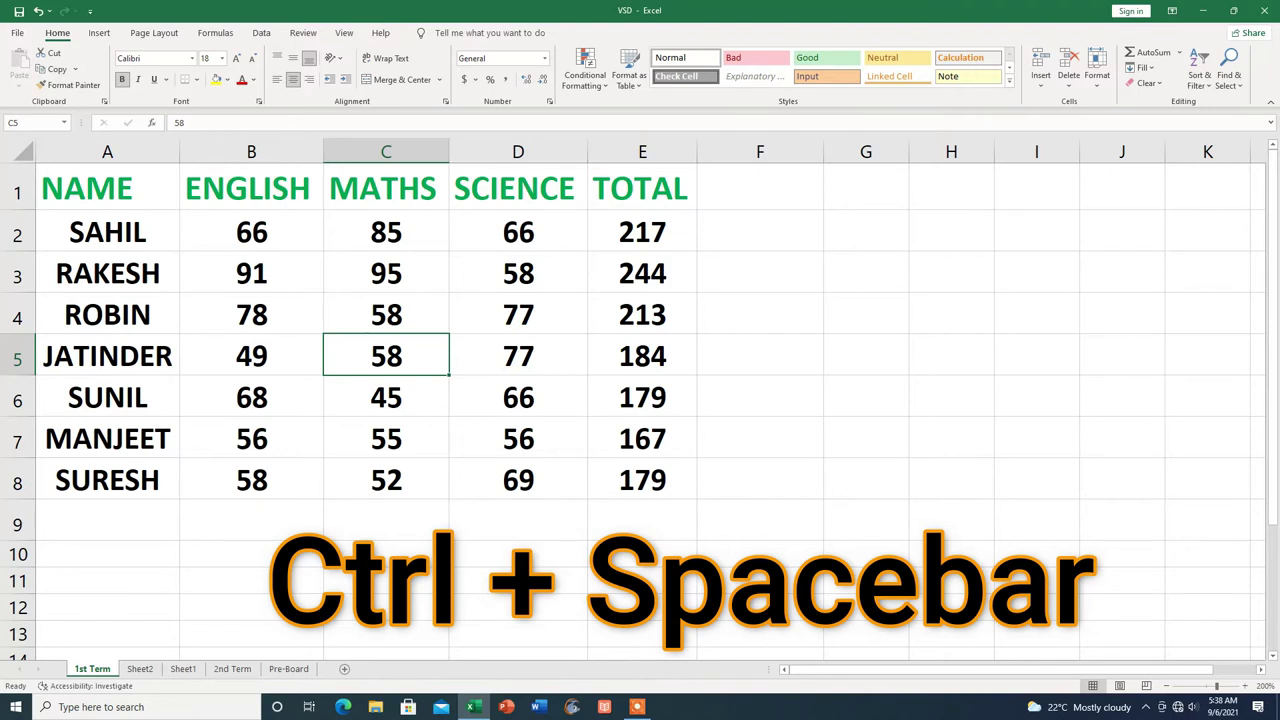
key("ctrl+space")
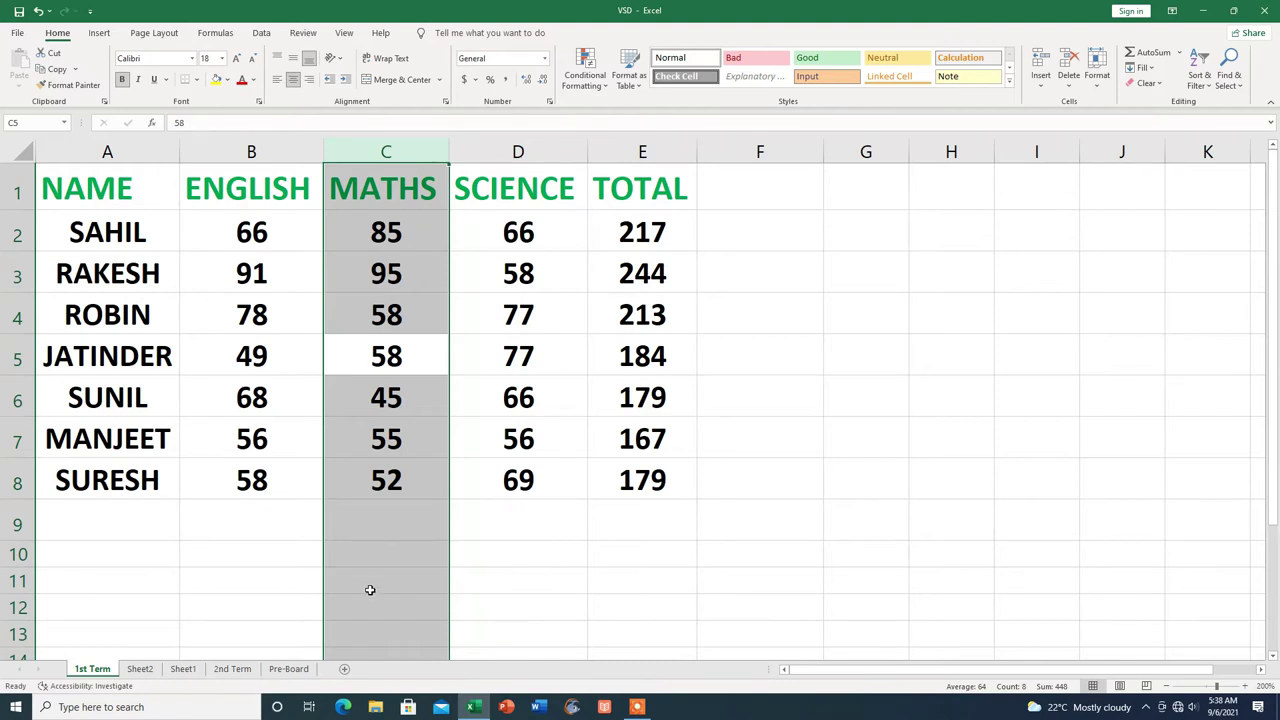
left_click(380, 632)
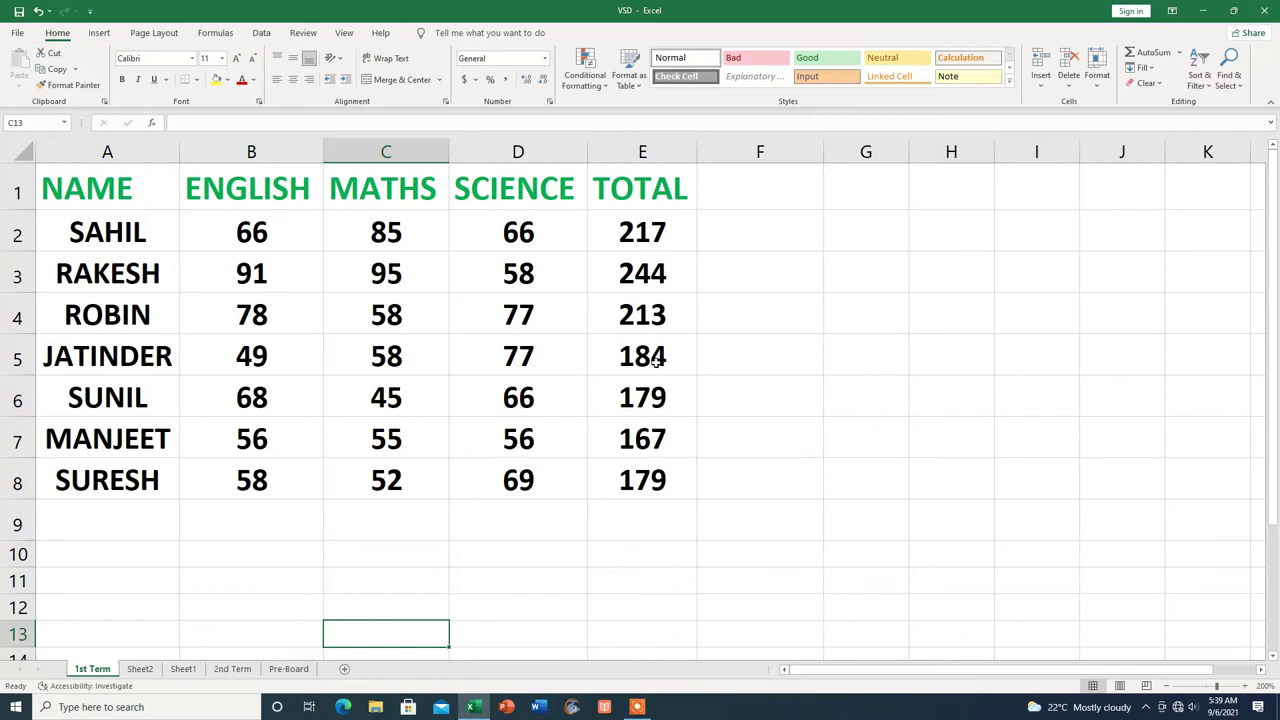
left_click(145, 356)
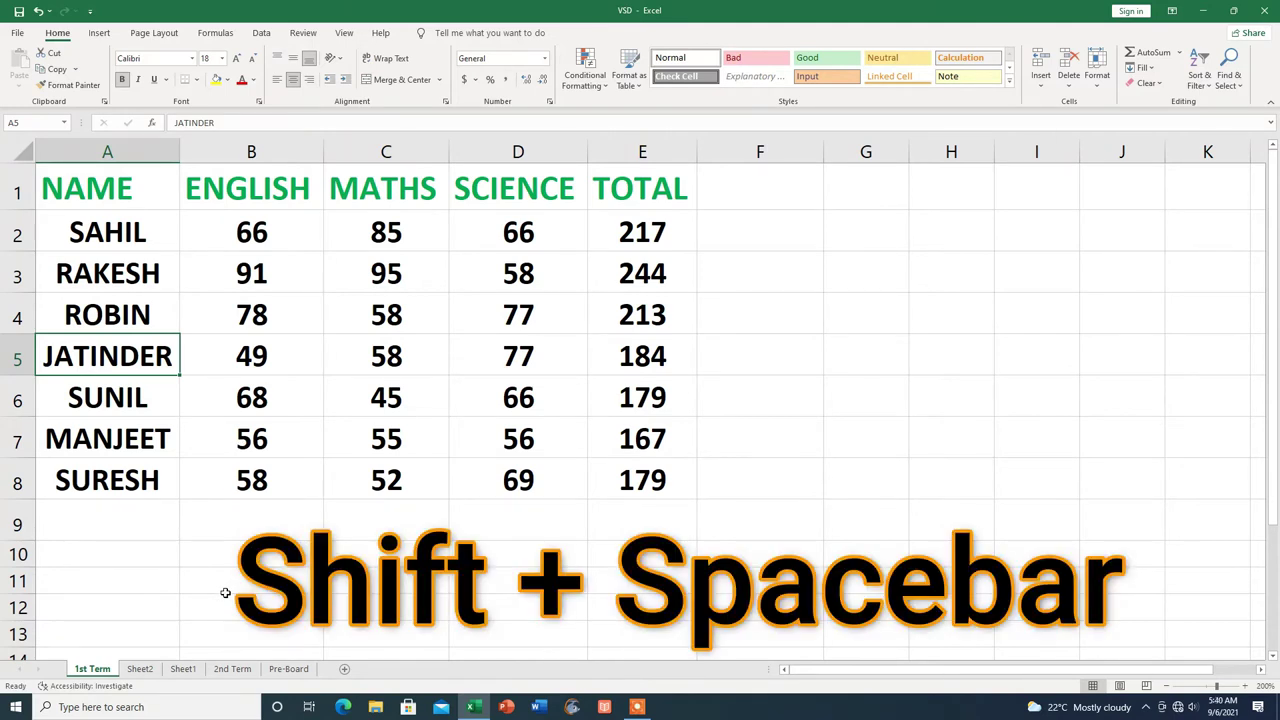
key("shift+space")
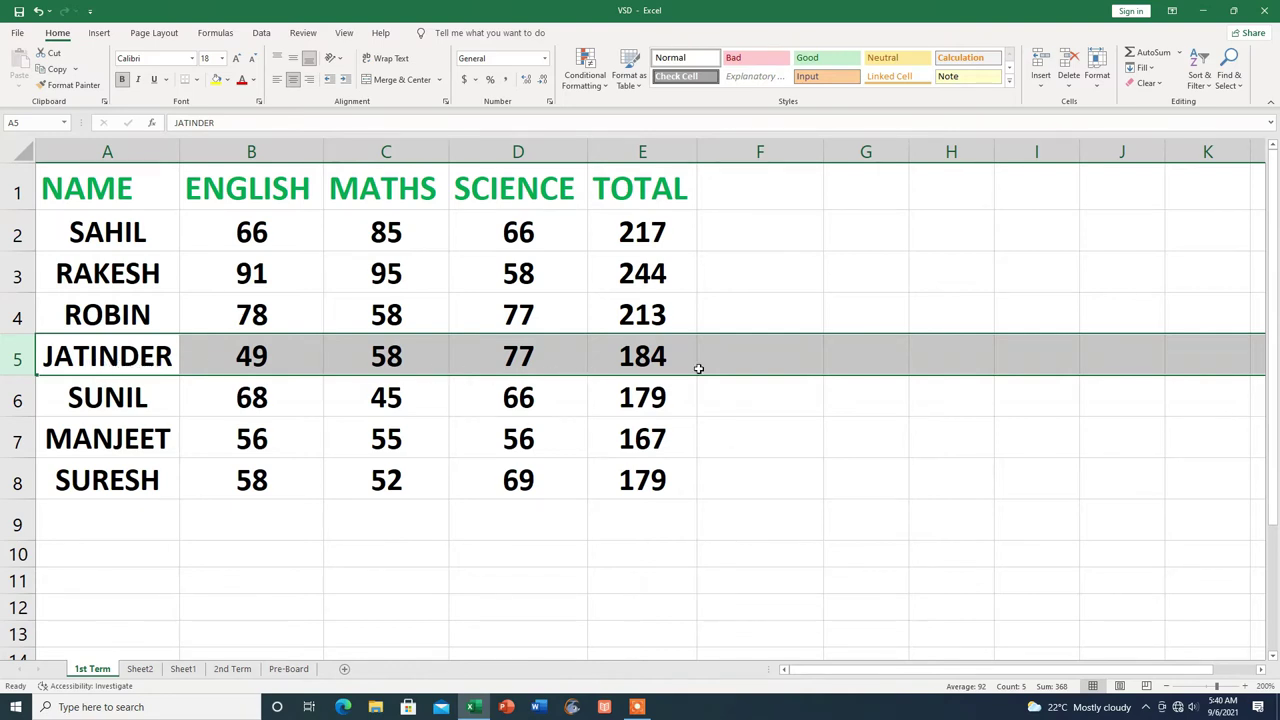
left_click(460, 550)
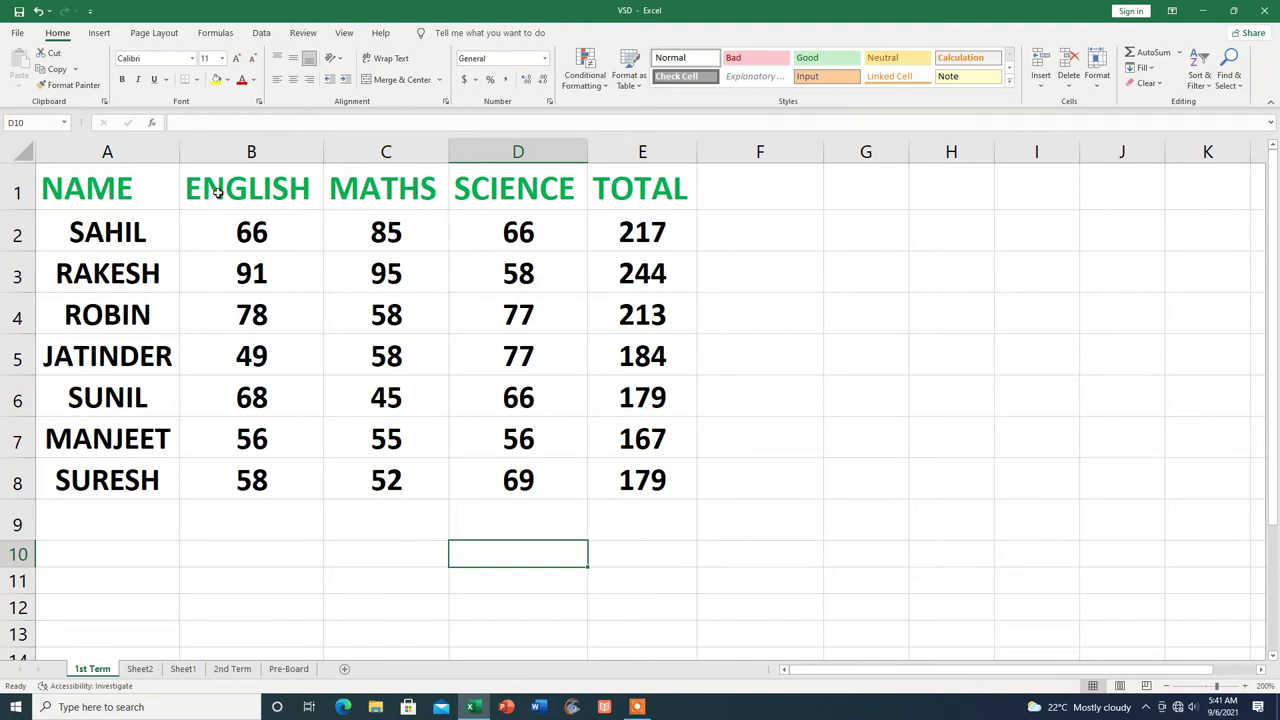
Step: Freeze panes at A2 so the NAME-to-TOTAL heading row stays visible while scrolling
left_click(344, 33)
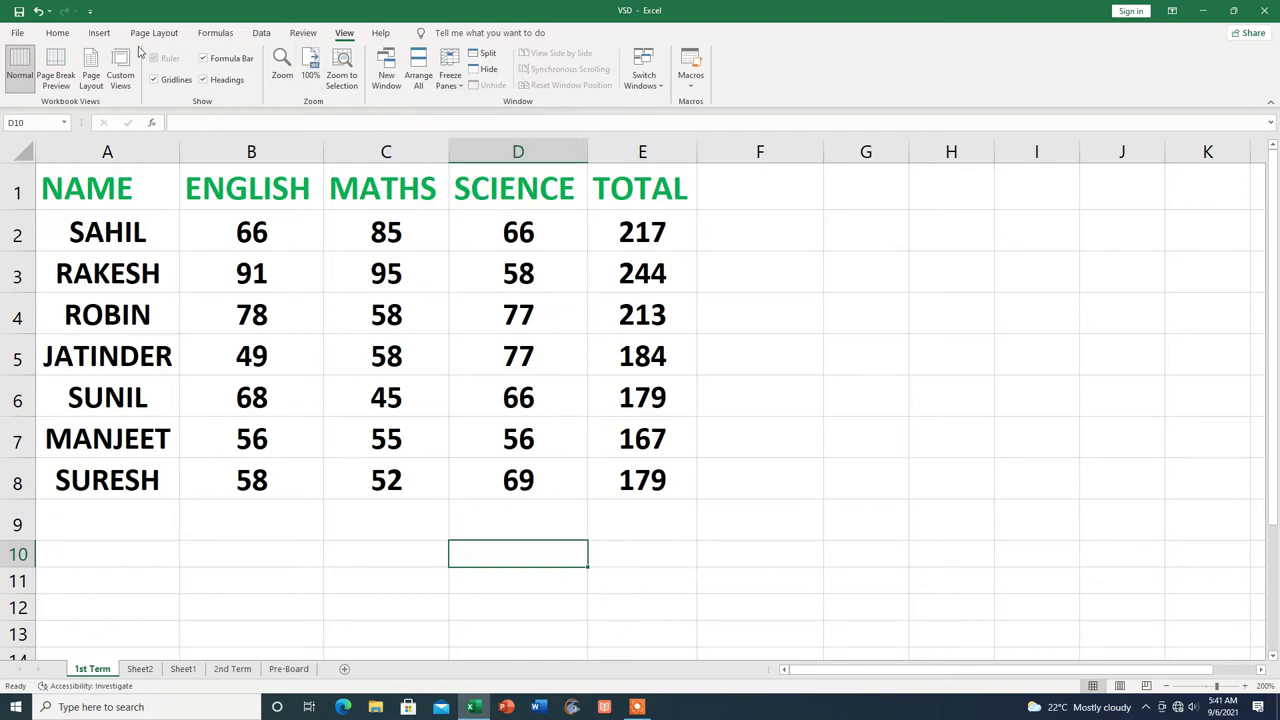
left_click(58, 33)
left_click(158, 235)
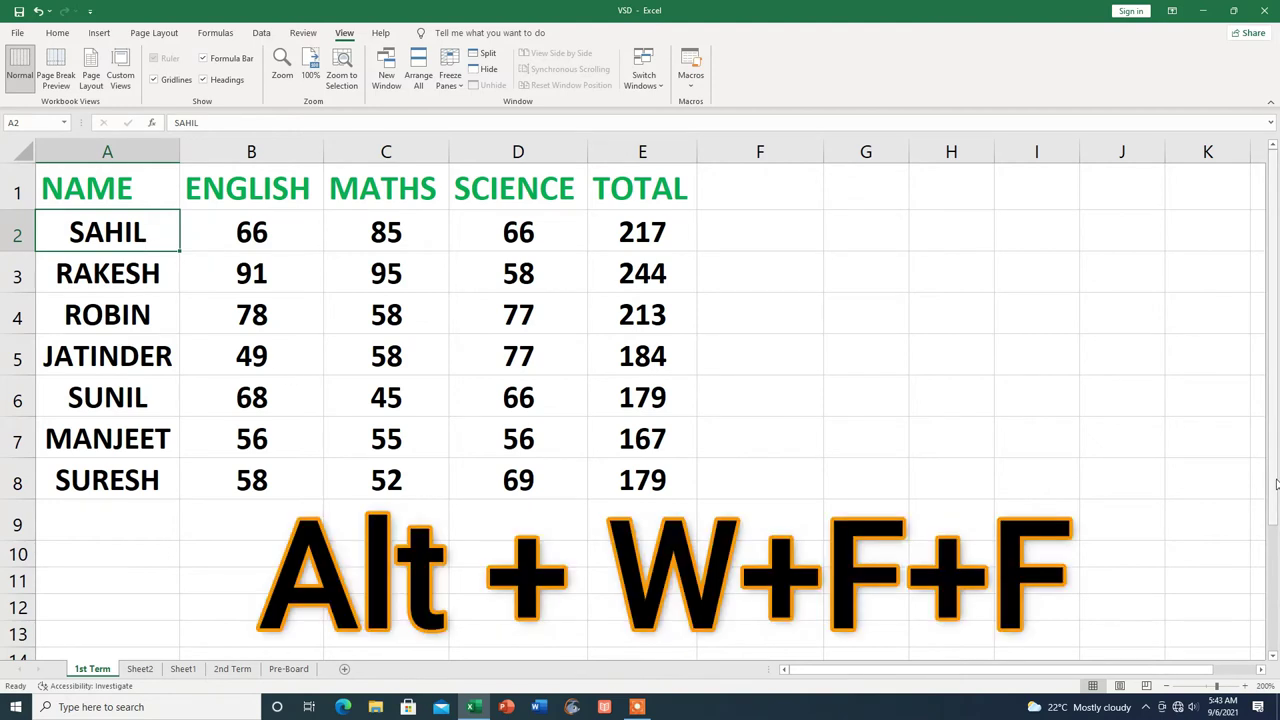
key("alt")
key("w")
key("f")
key("f")
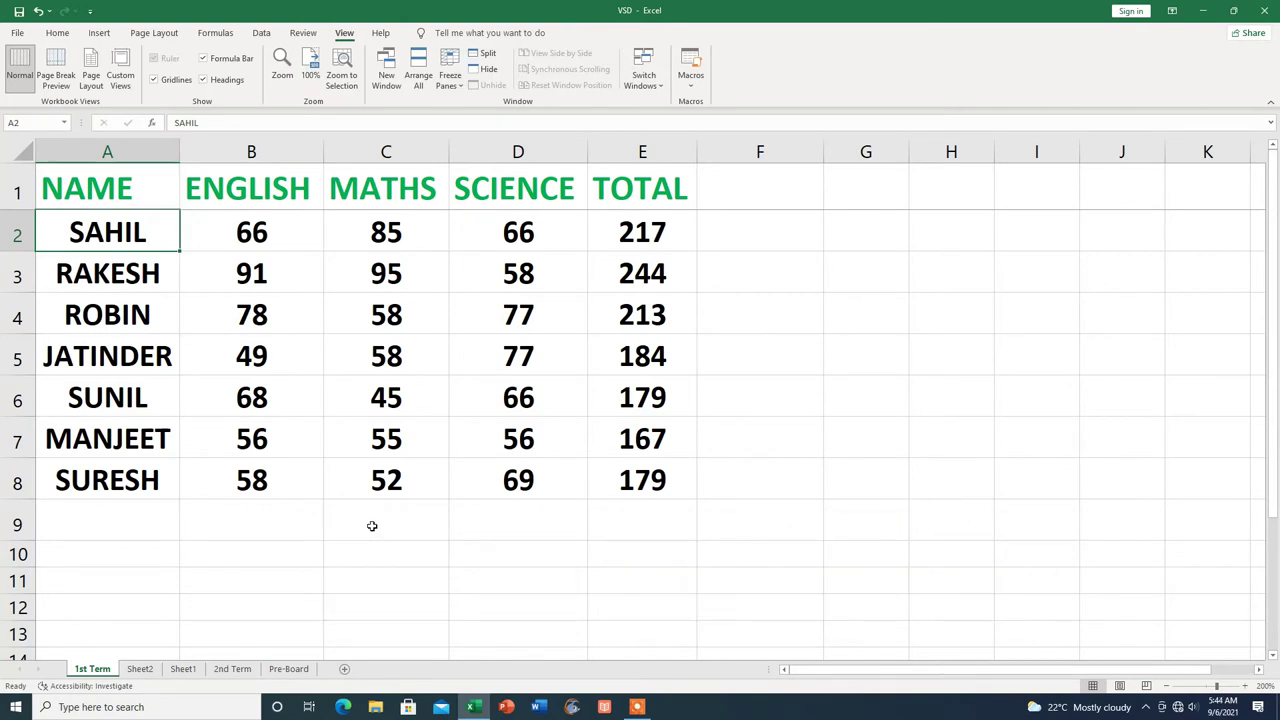
left_click(398, 526)
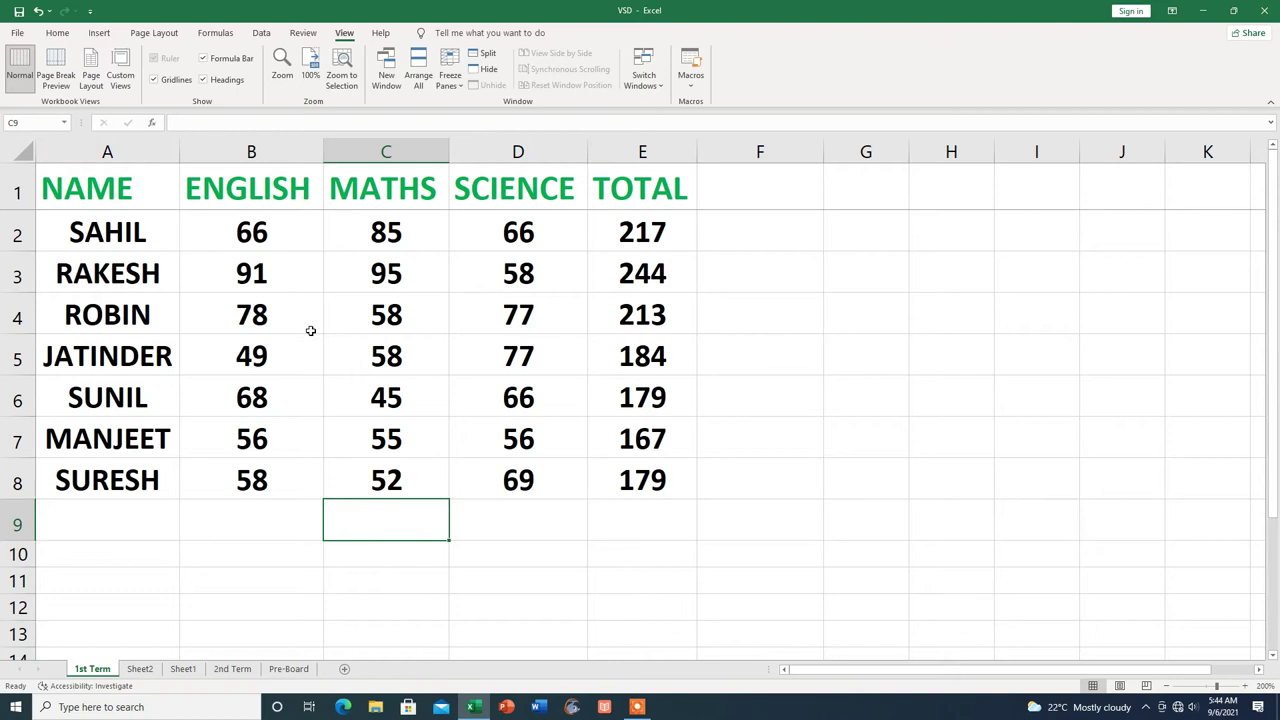
scroll(311, 330, "down", 1)
scroll(311, 330, "down", 1)
scroll(305, 327, "down", 1)
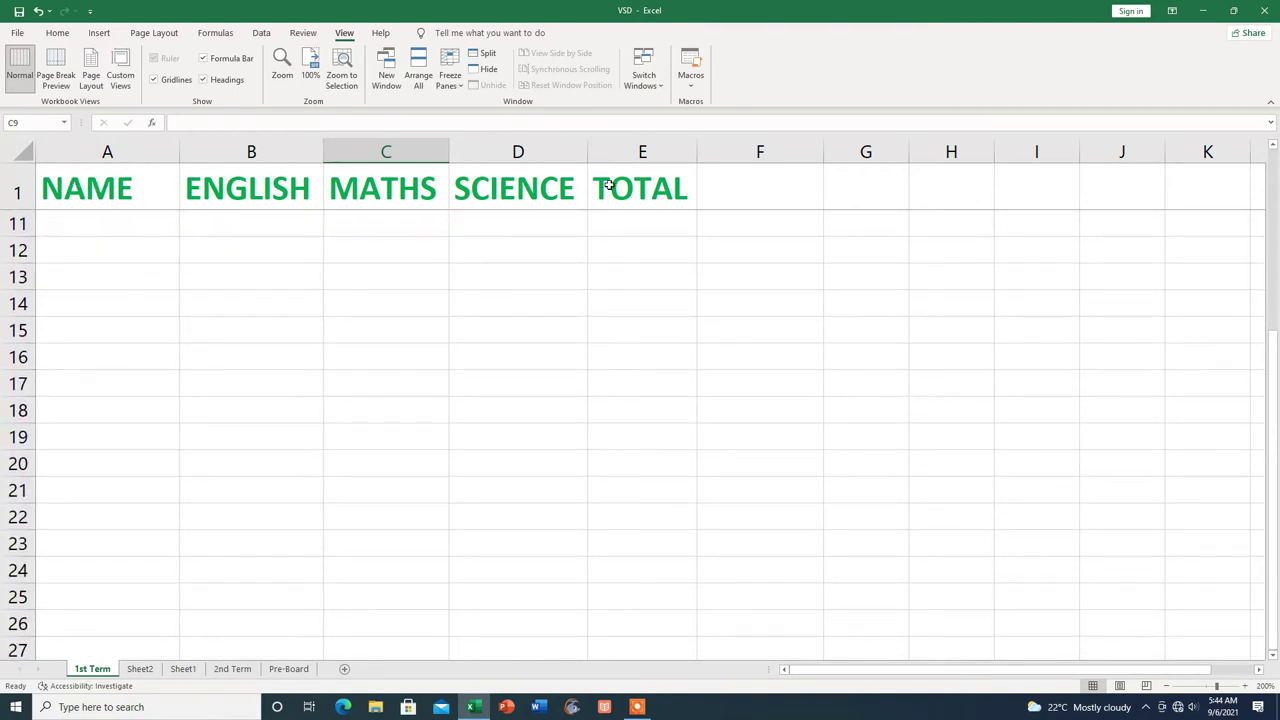
scroll(273, 337, "up", 1)
scroll(273, 337, "up", 2)
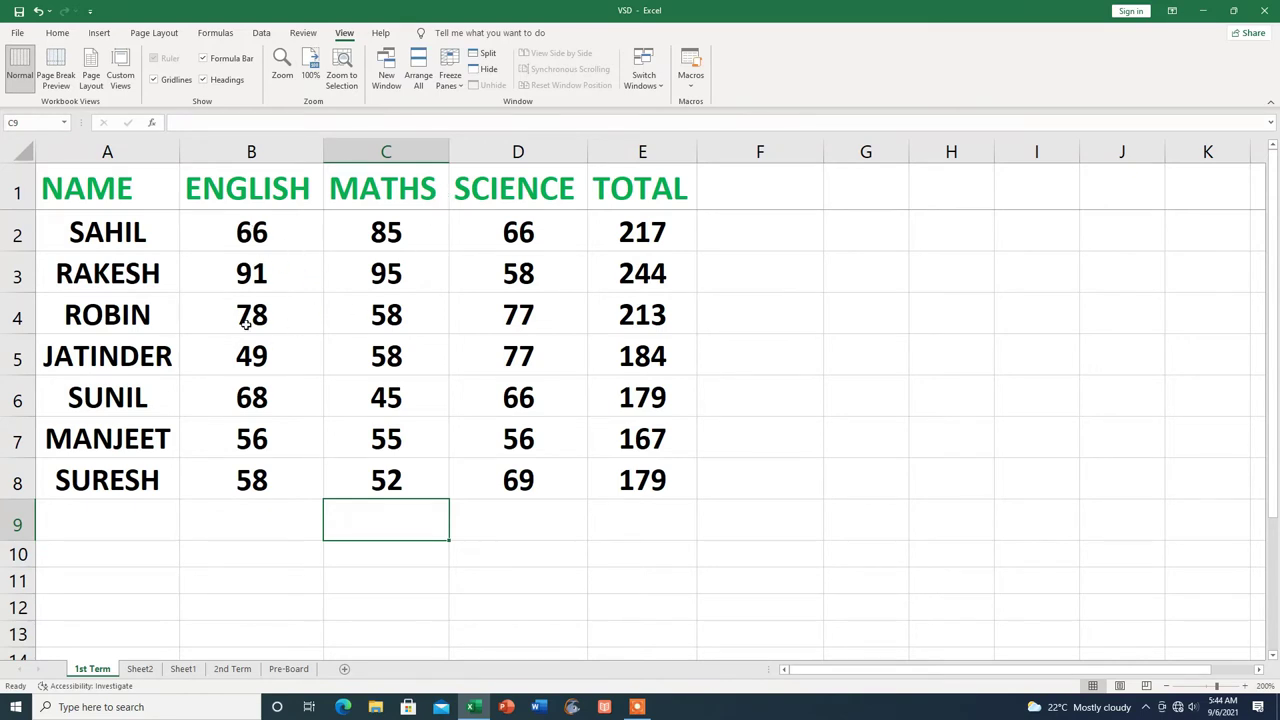
Step: Unfreeze the panes so the NAME-to-TOTAL headings scroll out of view with the marks
key("alt+w")
key("f")
key("f")
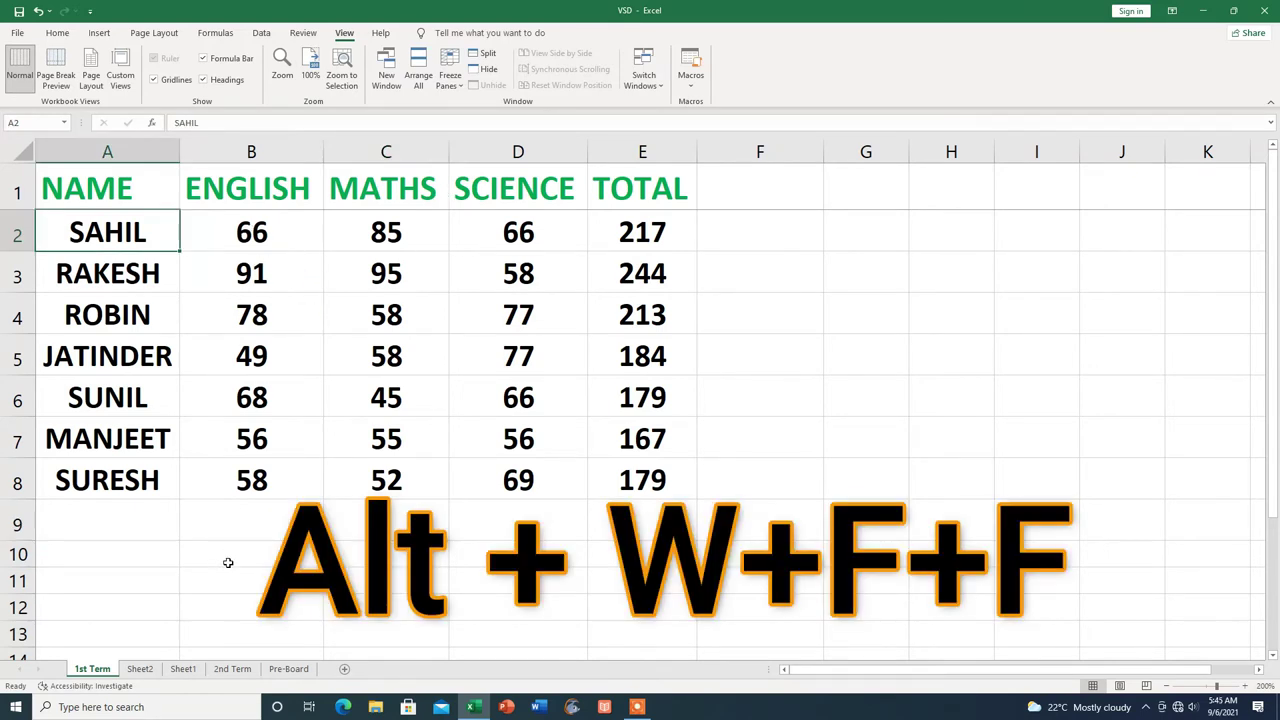
key("alt+w")
key("f")
key("f")
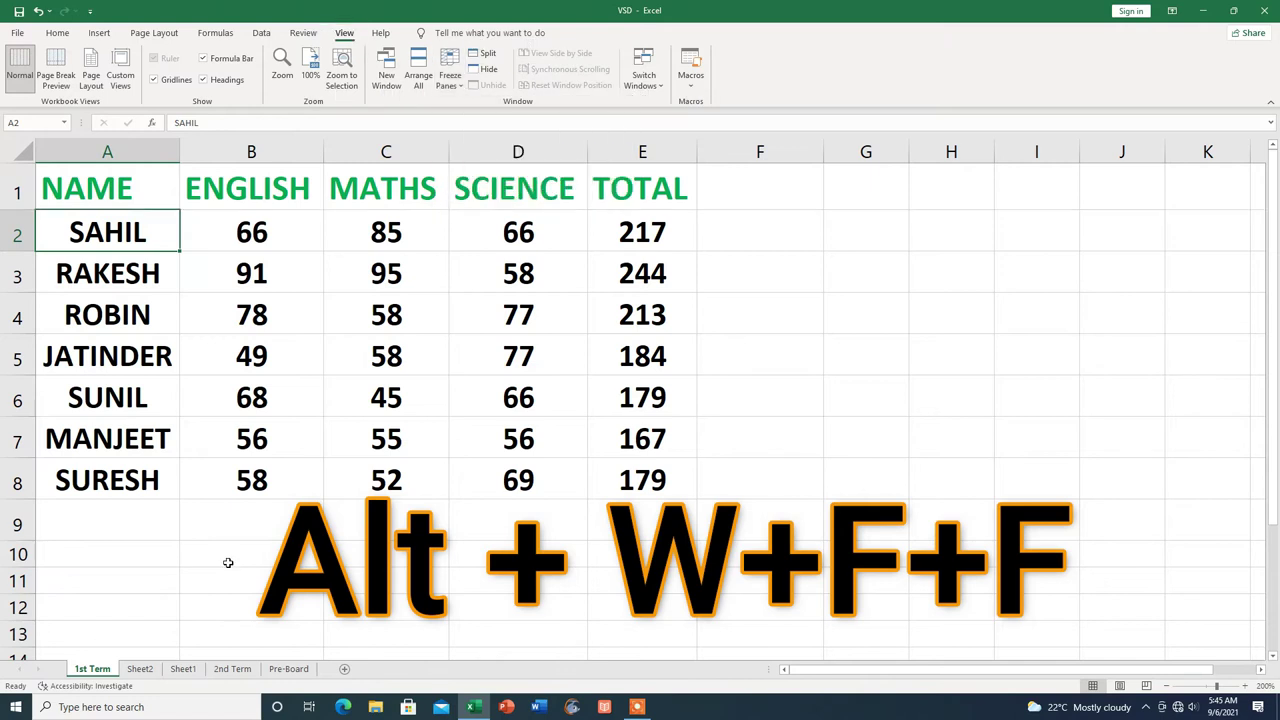
left_click(310, 496)
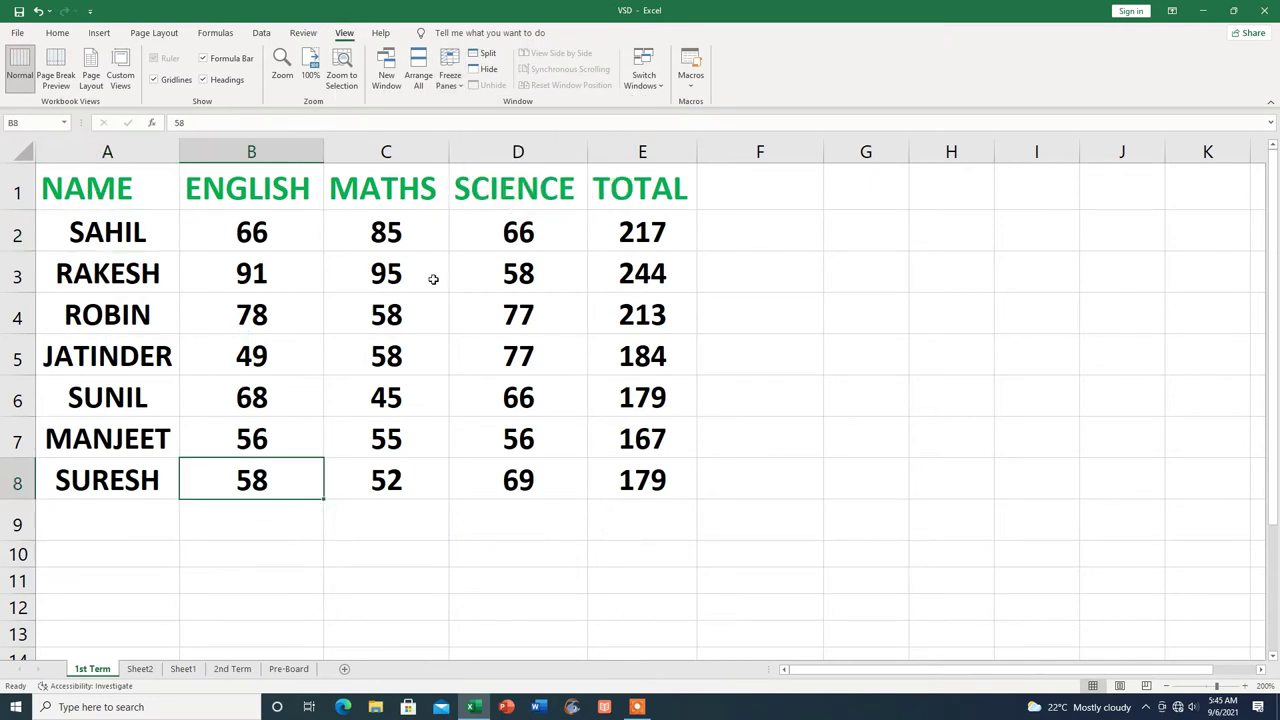
scroll(326, 372, "down", 1)
scroll(326, 372, "down", 1)
scroll(326, 372, "down", 1)
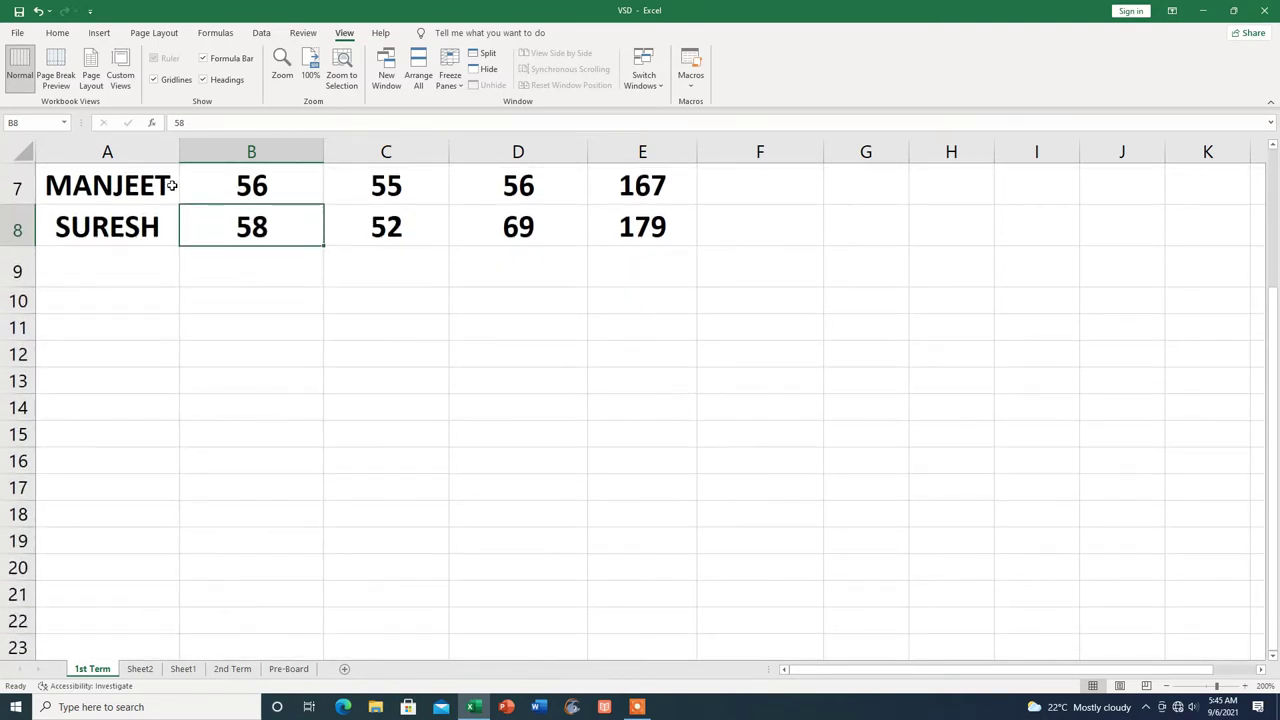
scroll(430, 385, "up", 3)
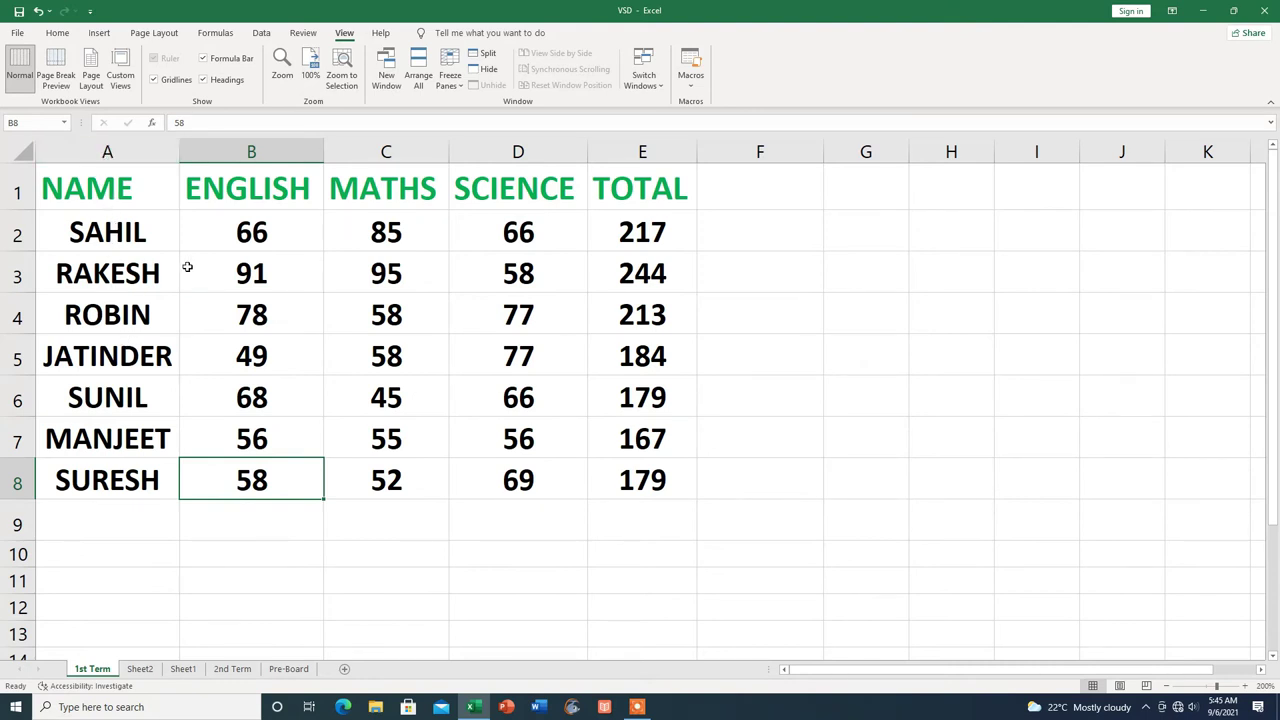
left_click(232, 232)
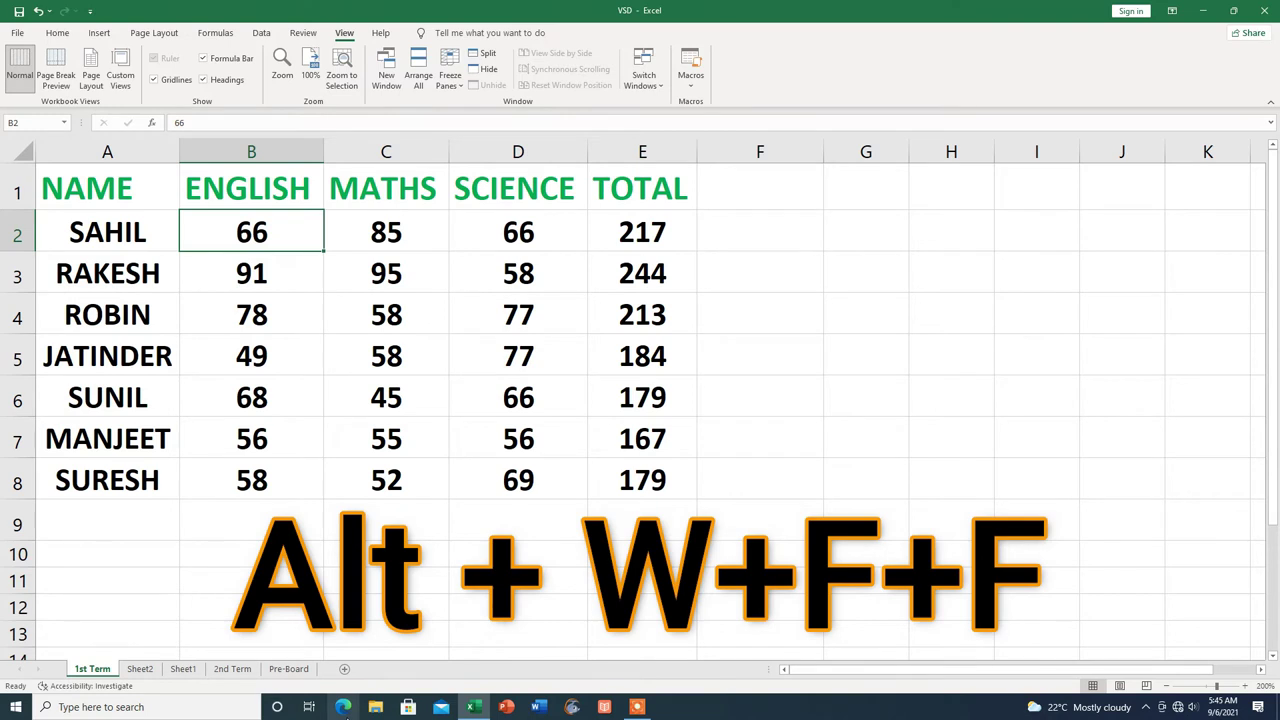
Step: Freeze panes at B2 so the heading row and NAME column stay fixed
key("alt")
key("w")
key("f")
key("f")
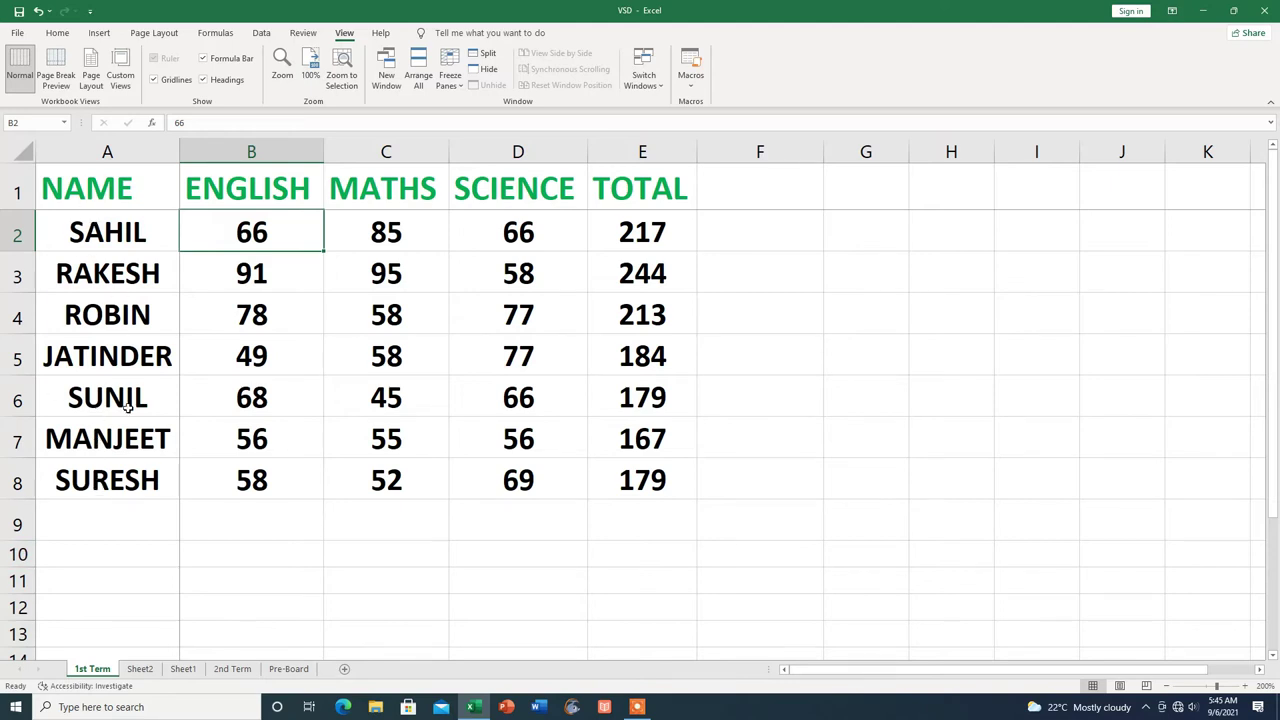
Step: Scroll right to TOTAL and back to ENGLISH, MATHS and SCIENCE, then select an empty cell
left_click(1259, 670)
left_click(1259, 670)
left_click(1259, 670)
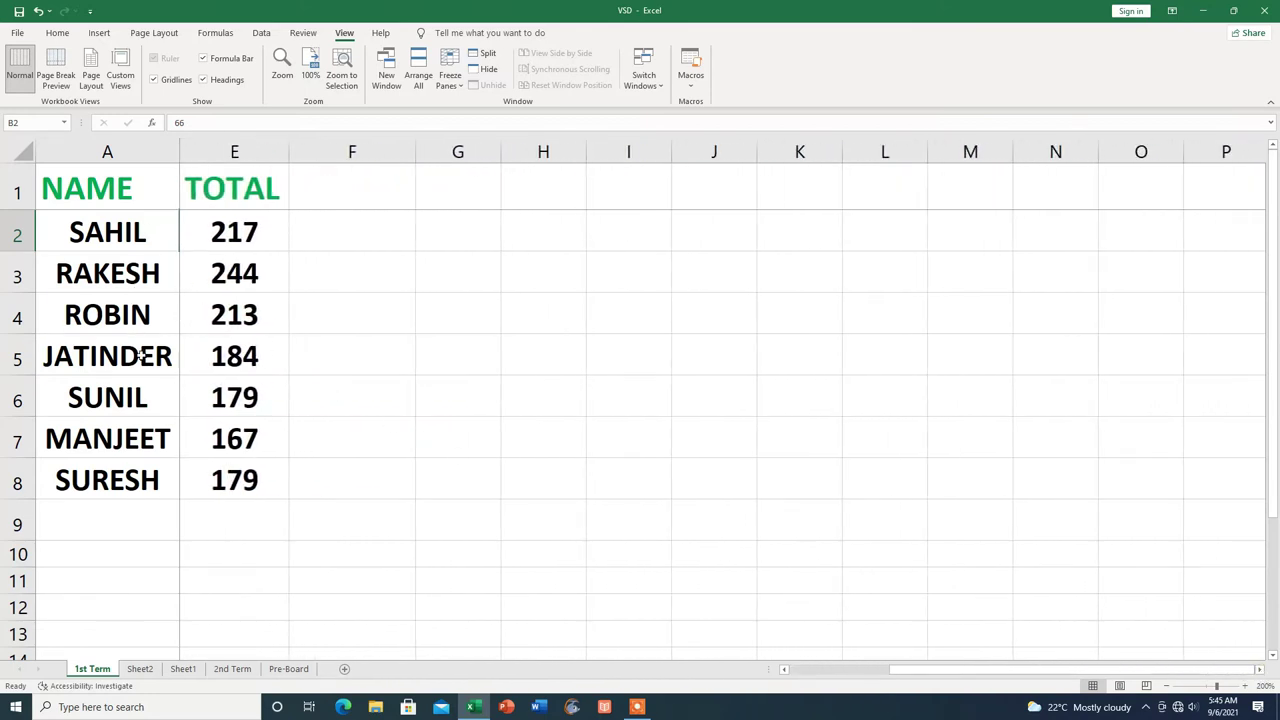
left_click(783, 670)
left_click(783, 670)
left_click(783, 670)
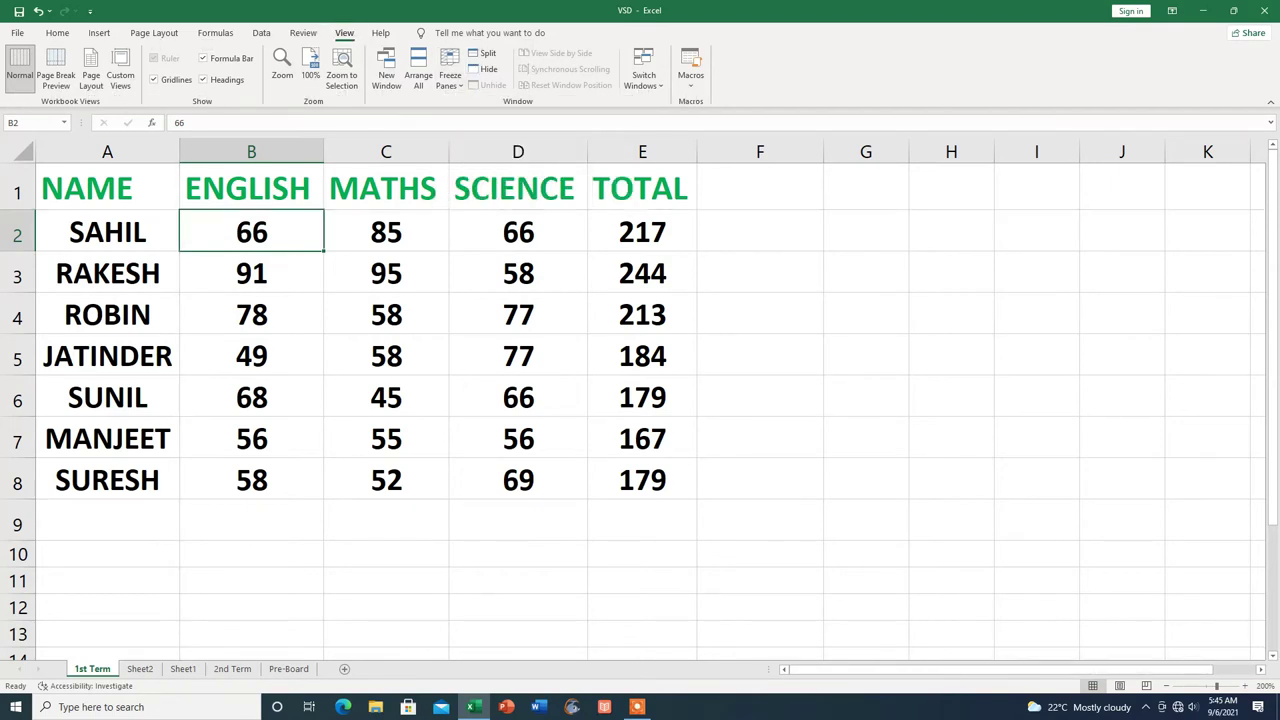
left_click(286, 580)
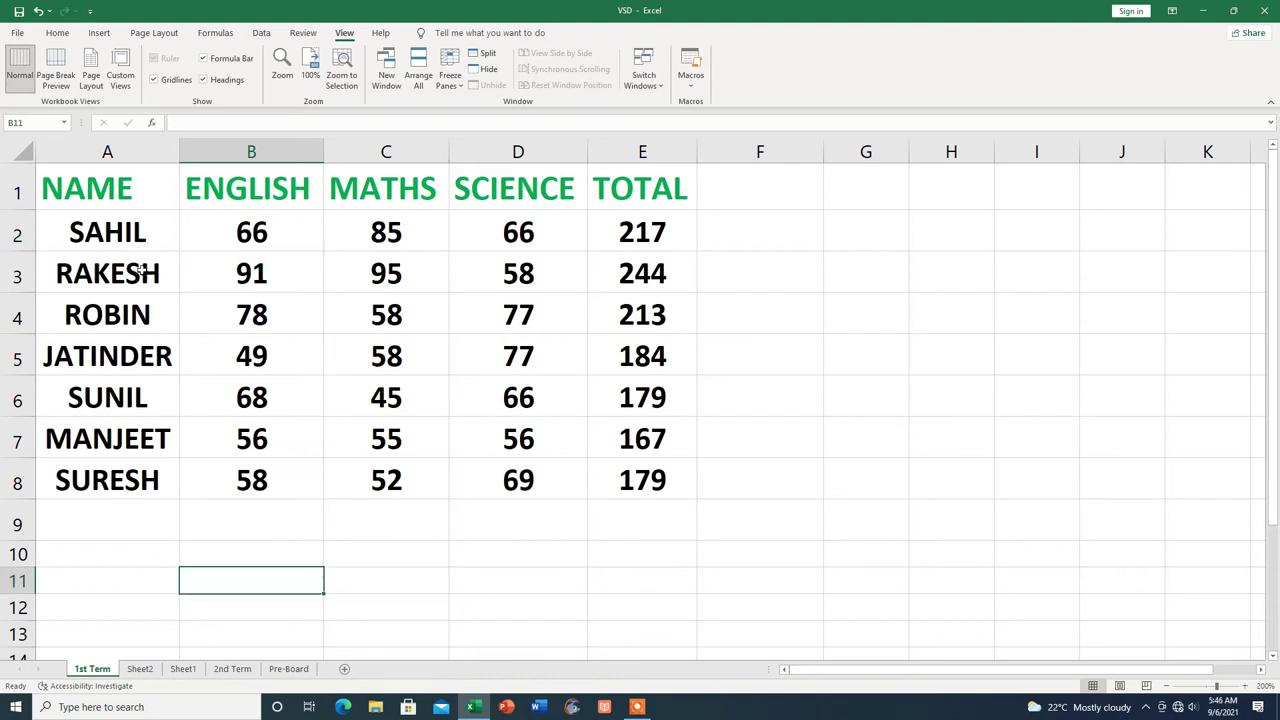
mouse_move(840, 677)
left_mouse_down()
mouse_move(920, 673)
mouse_move(850, 673)
left_mouse_up()
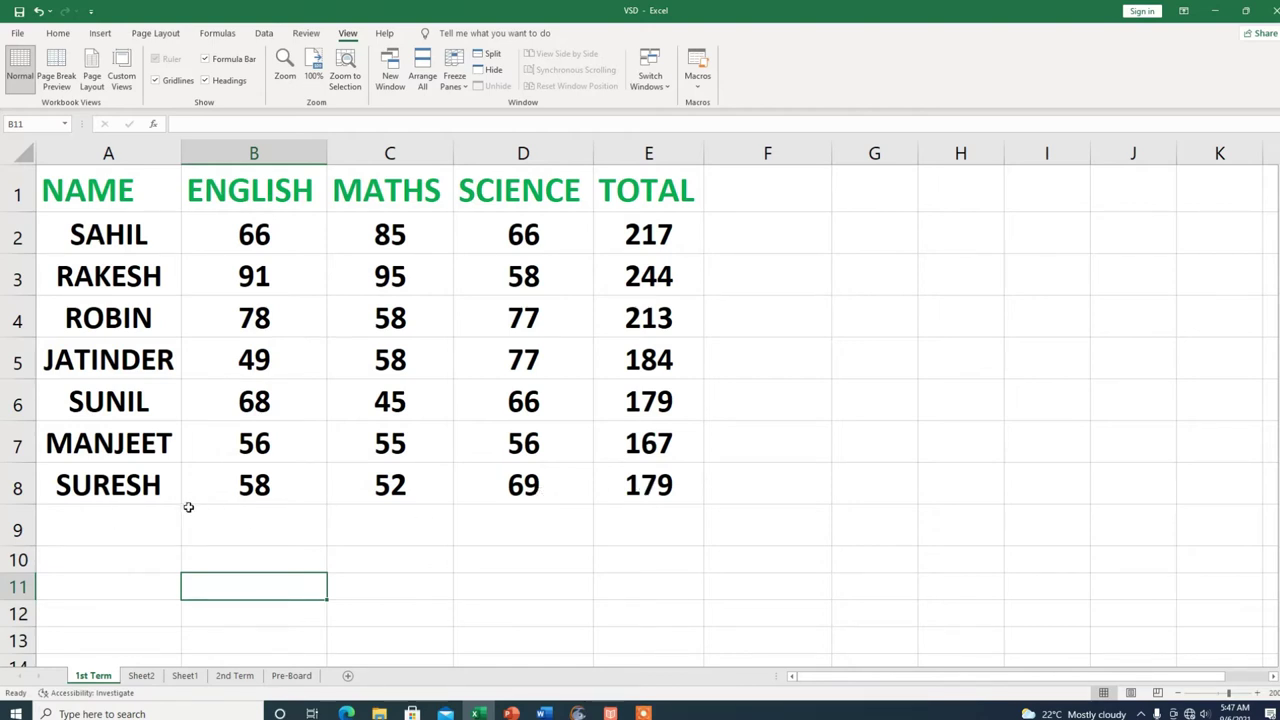
left_click_drag(70, 486, 622, 487)
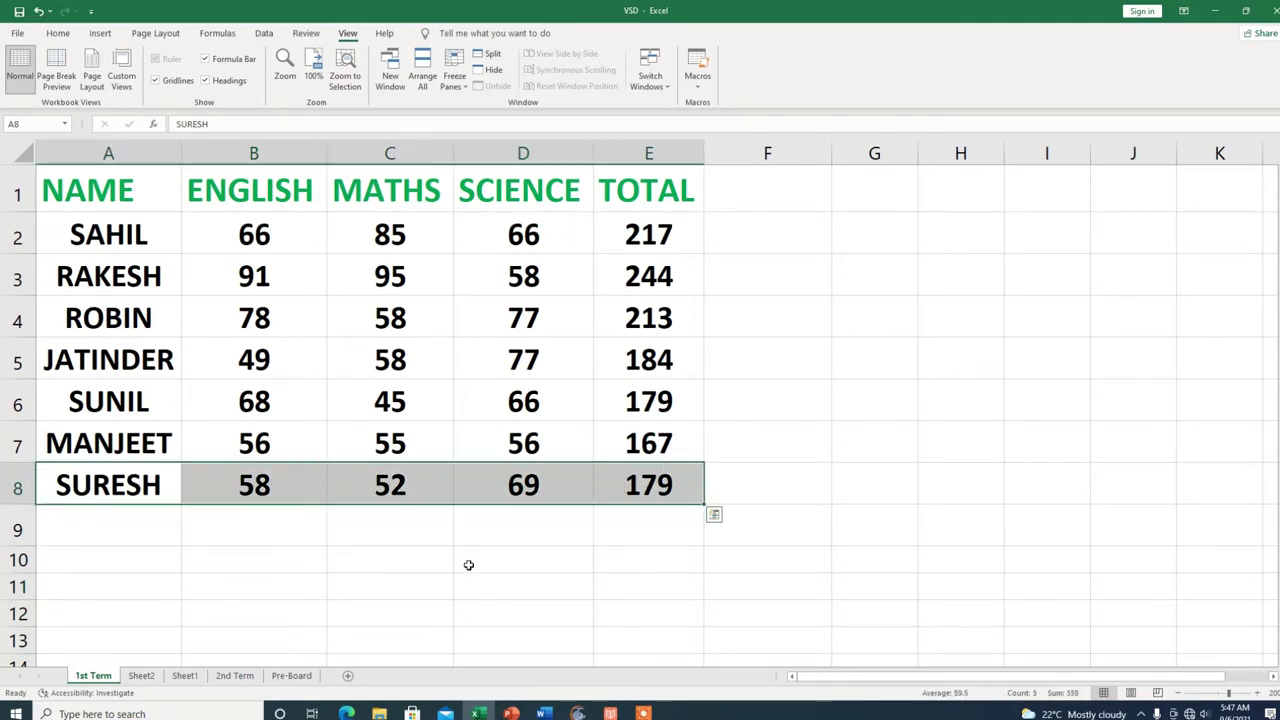
right_click(437, 490)
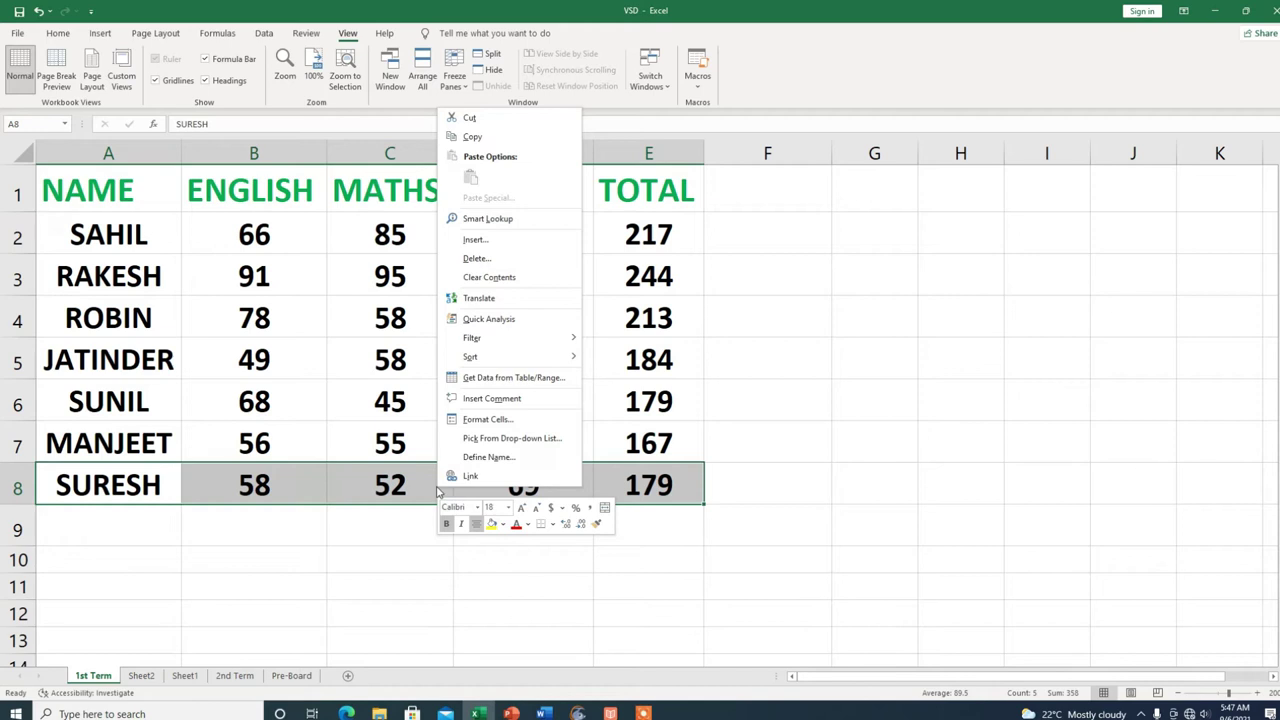
left_click(471, 137)
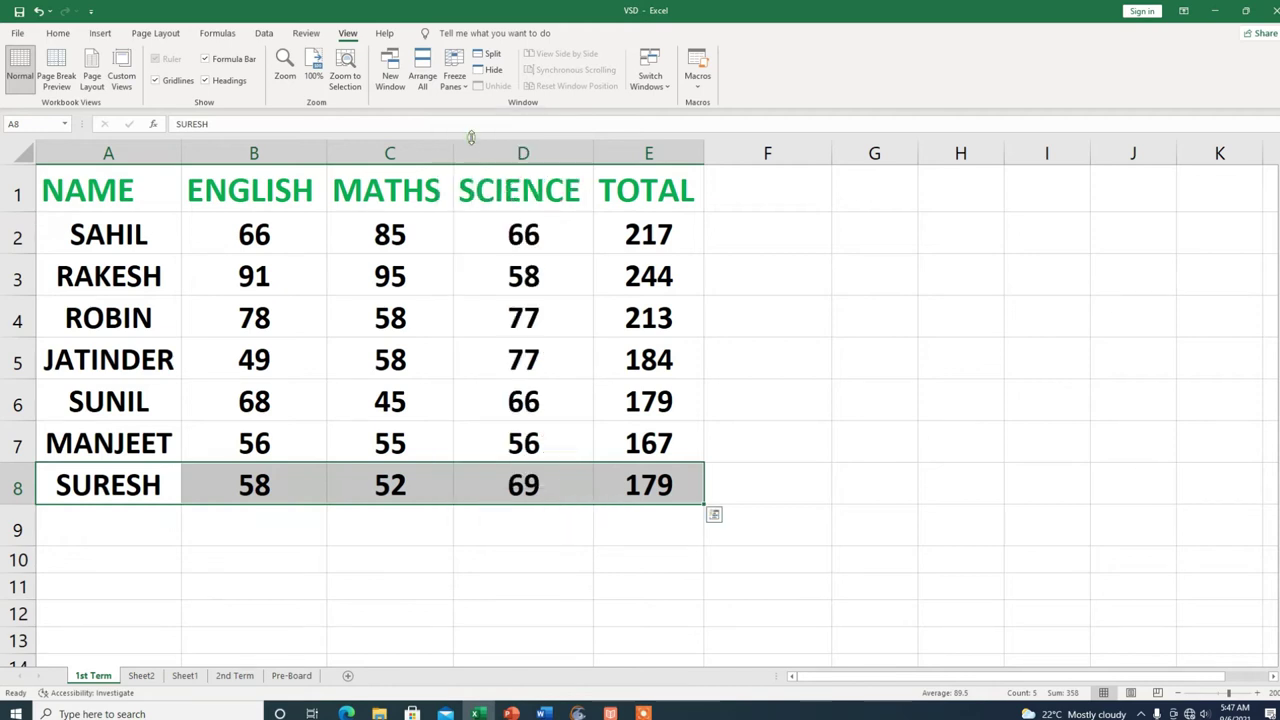
left_click(119, 524)
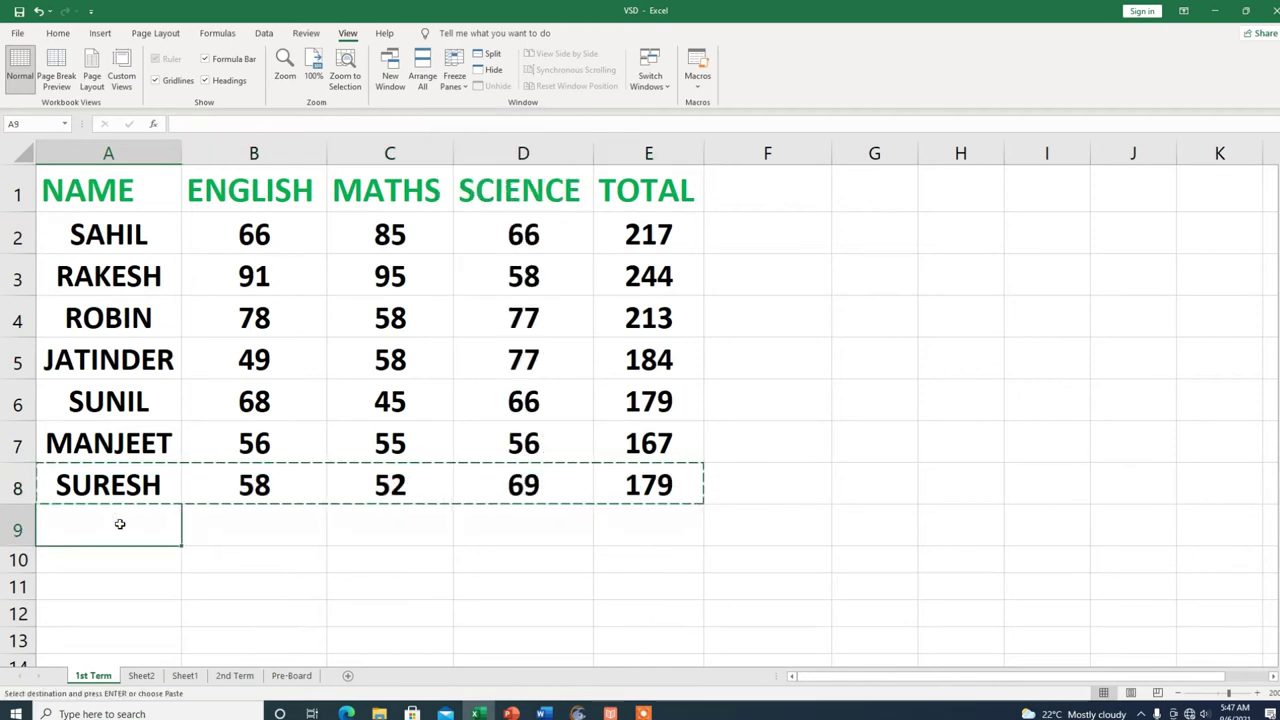
right_click(119, 524)
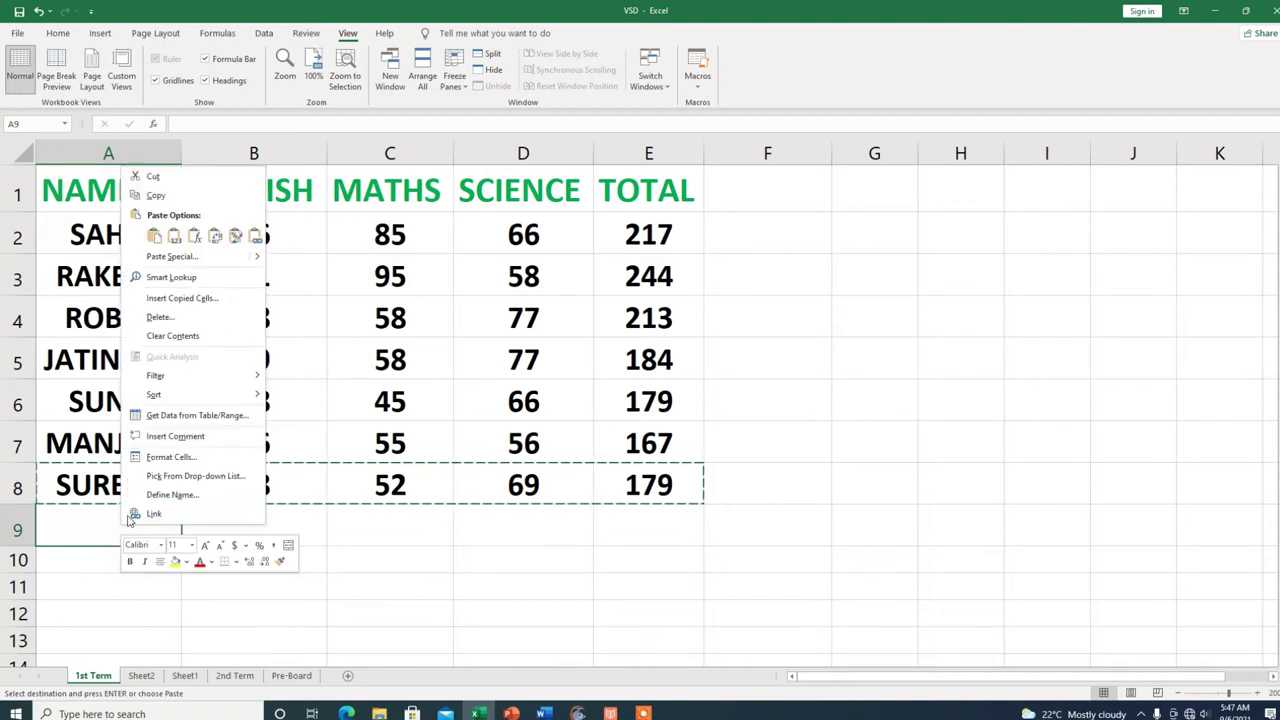
left_click(154, 235)
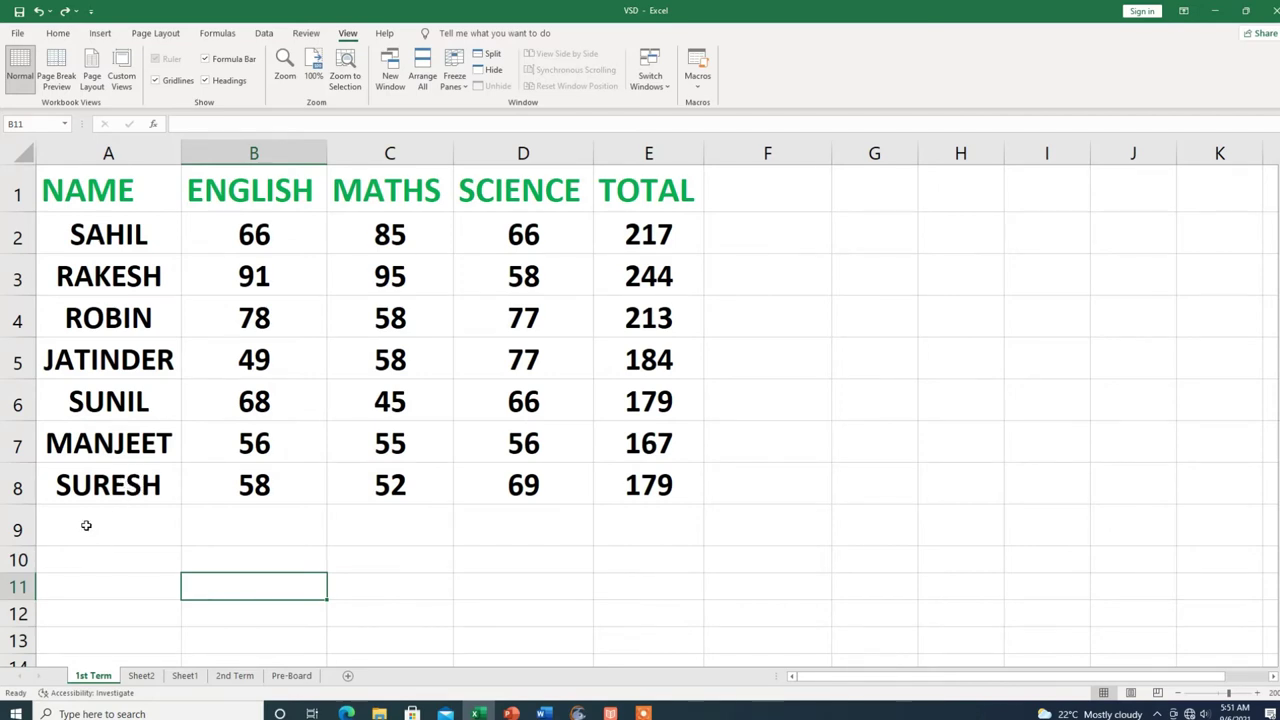
Step: Fill A9:E9 down from SURESH's row 8 with Ctrl+D
left_click_drag(86, 525, 627, 520)
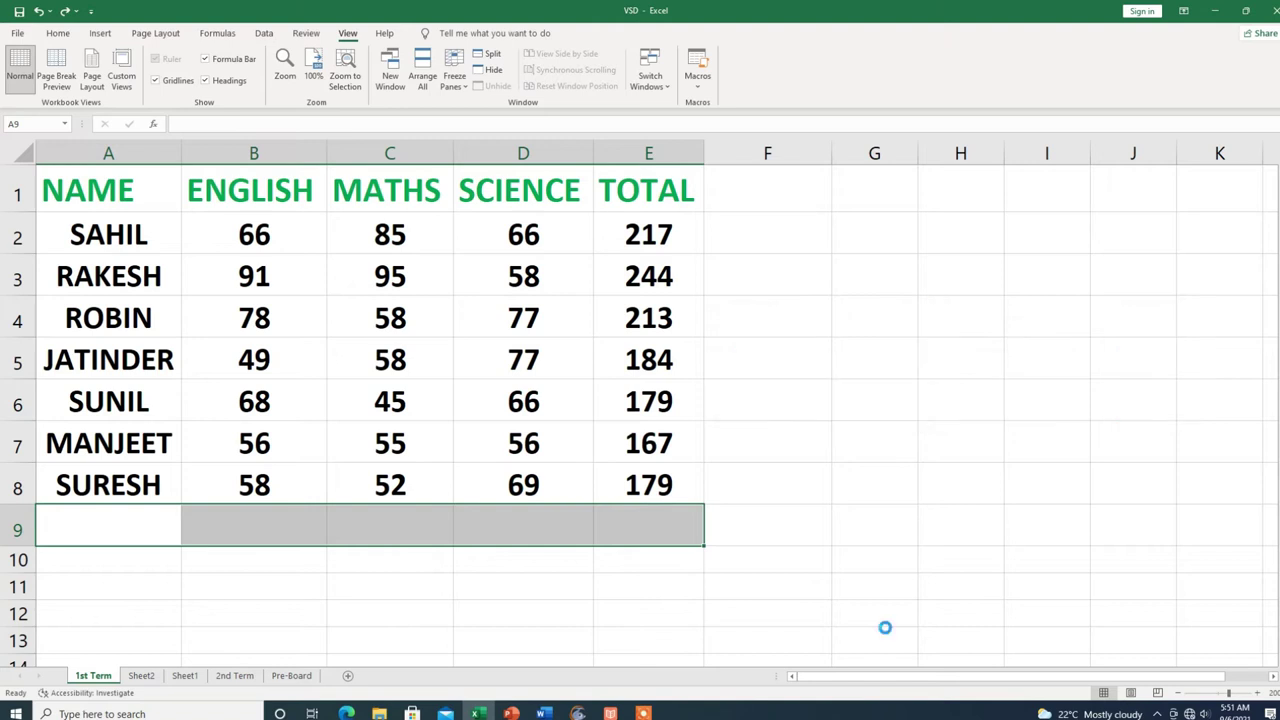
key("ctrl+d")
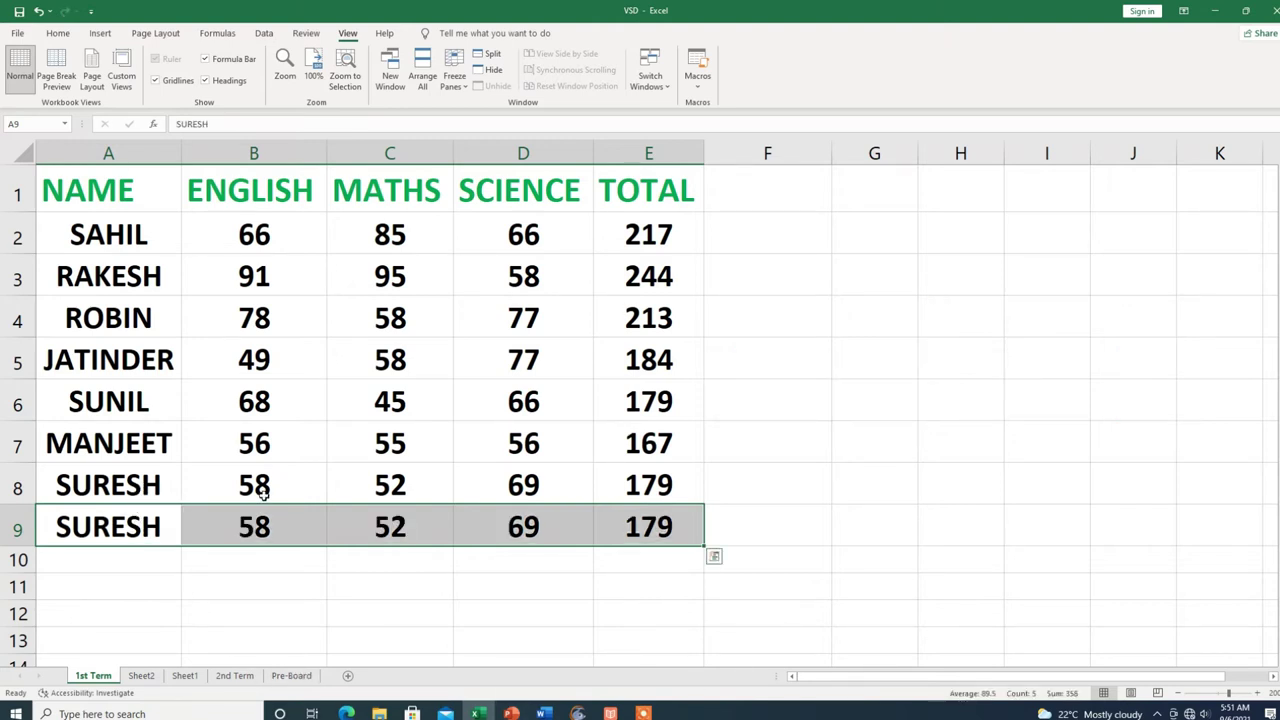
left_click(250, 586)
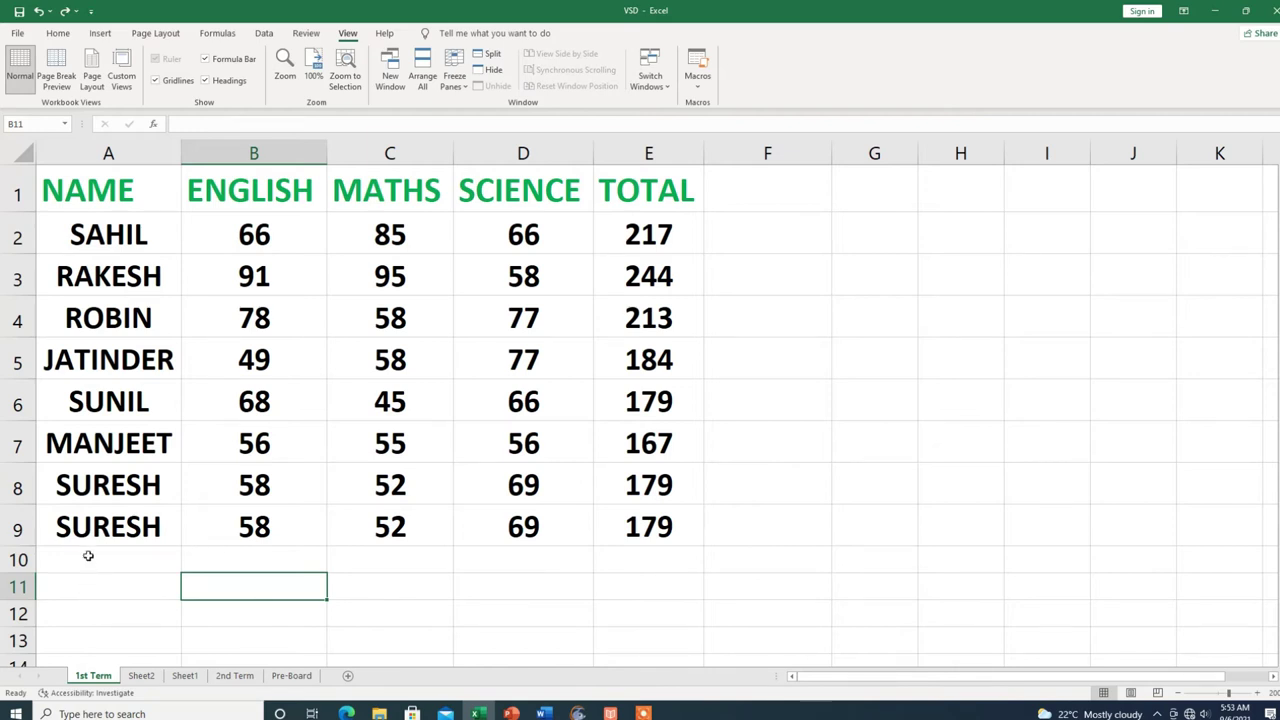
Step: Select A9:E12 and fill rows 10–12 down with Ctrl+D
left_click(152, 540)
left_click_drag(152, 540, 624, 609)
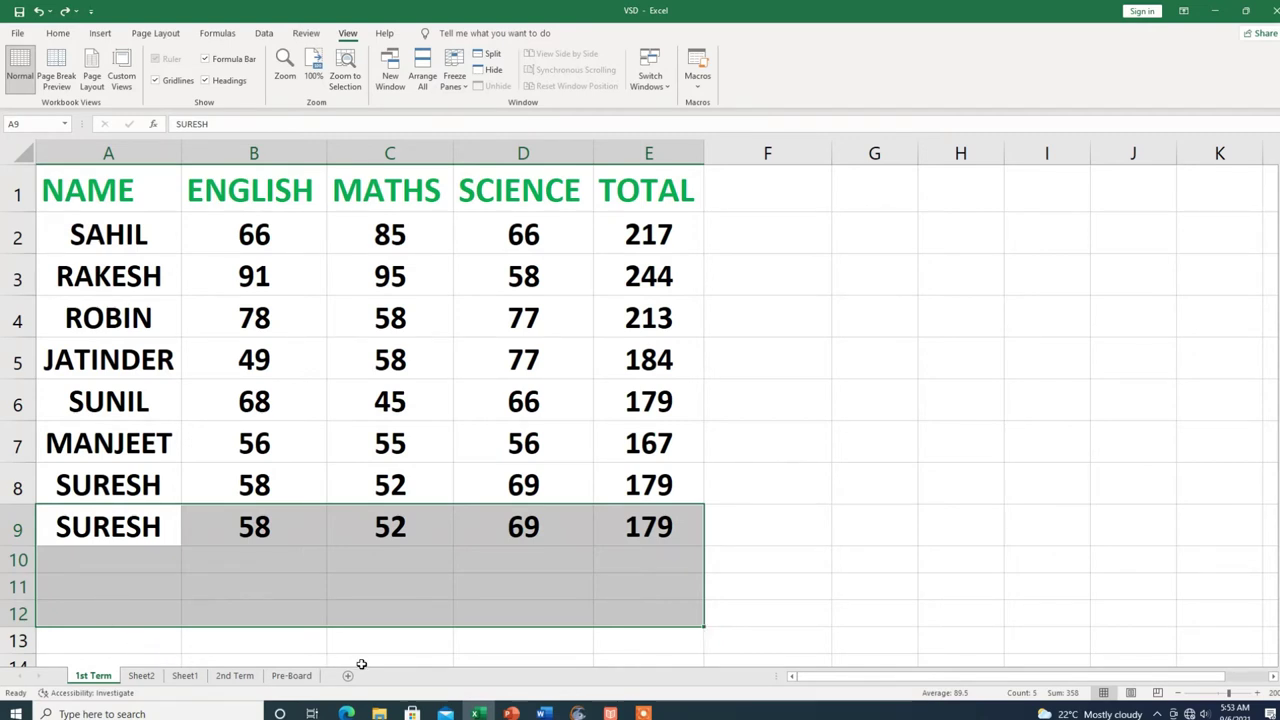
key("ctrl+d")
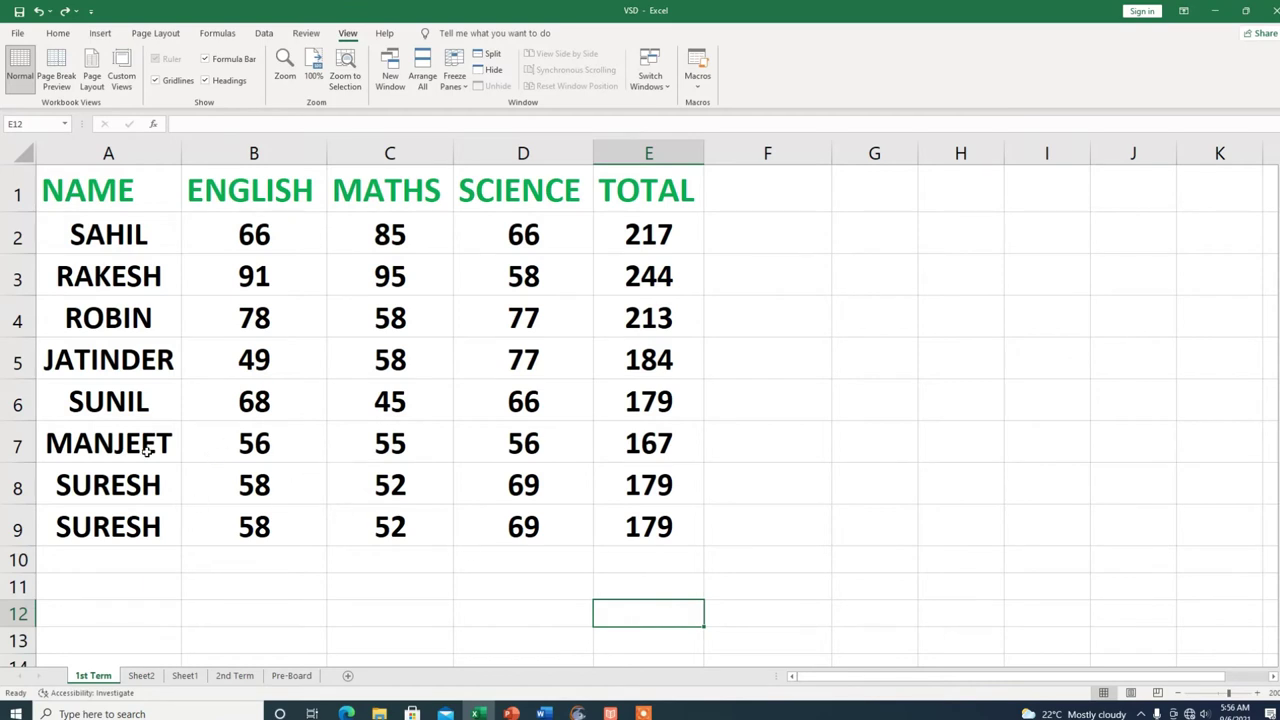
Step: Preview the marks sheet's printout via File > Print and again via Ctrl+F2, returning each time
left_click(19, 33)
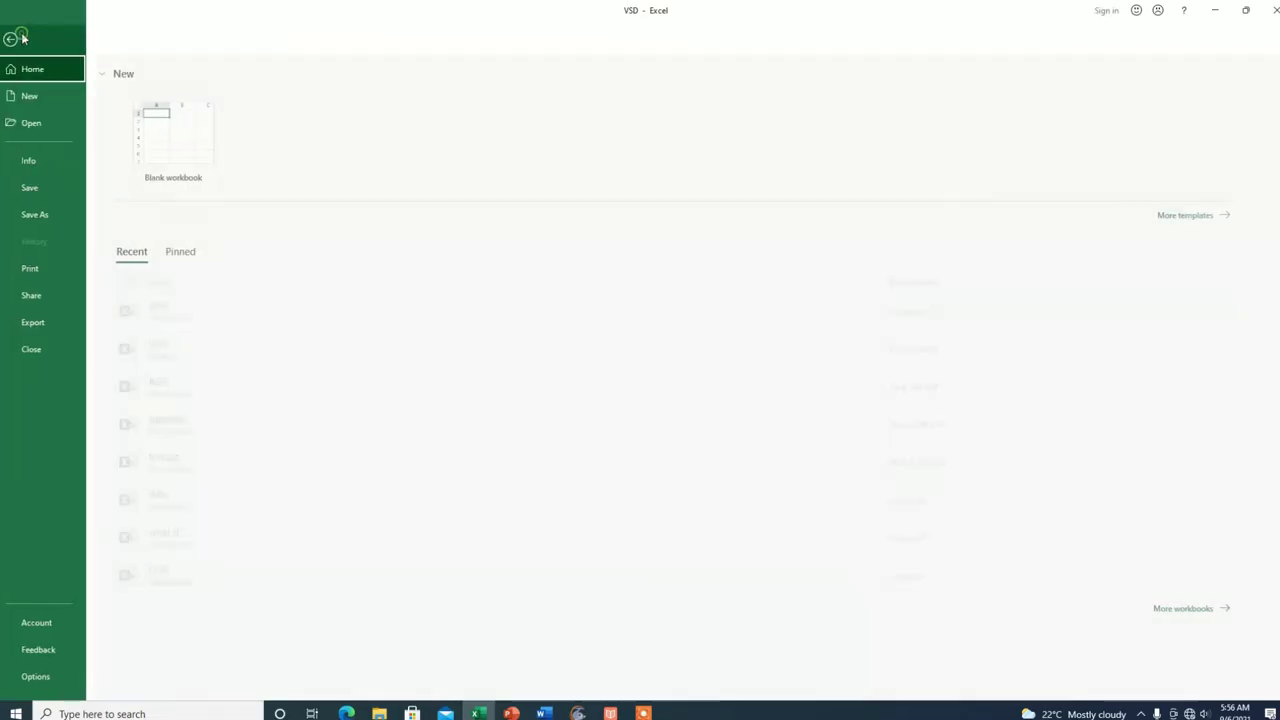
left_click(41, 270)
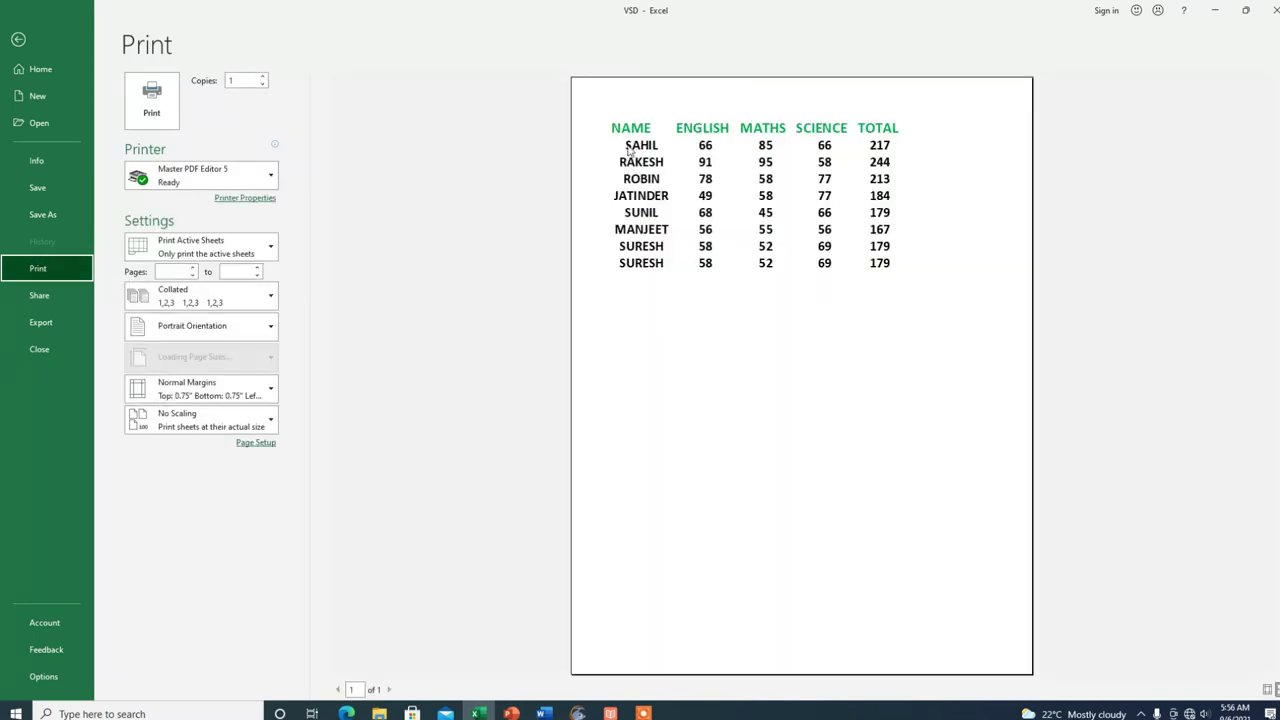
left_click(19, 39)
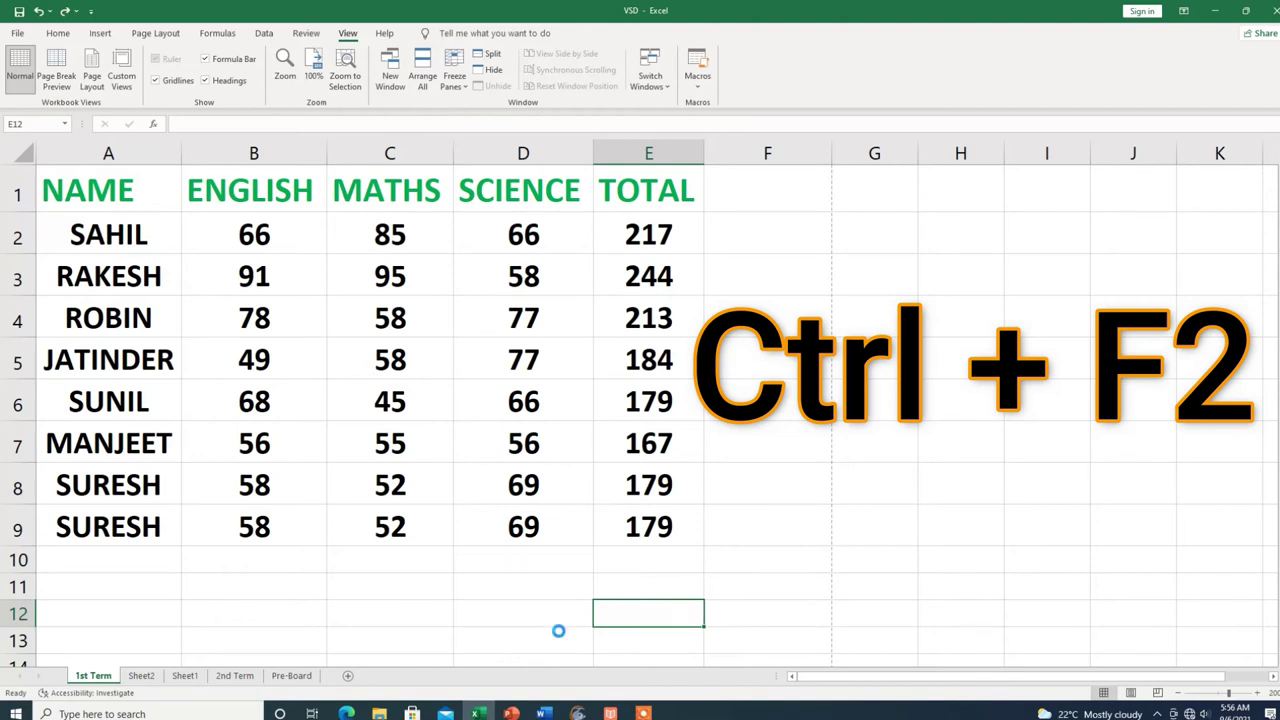
key("ctrl+F2")
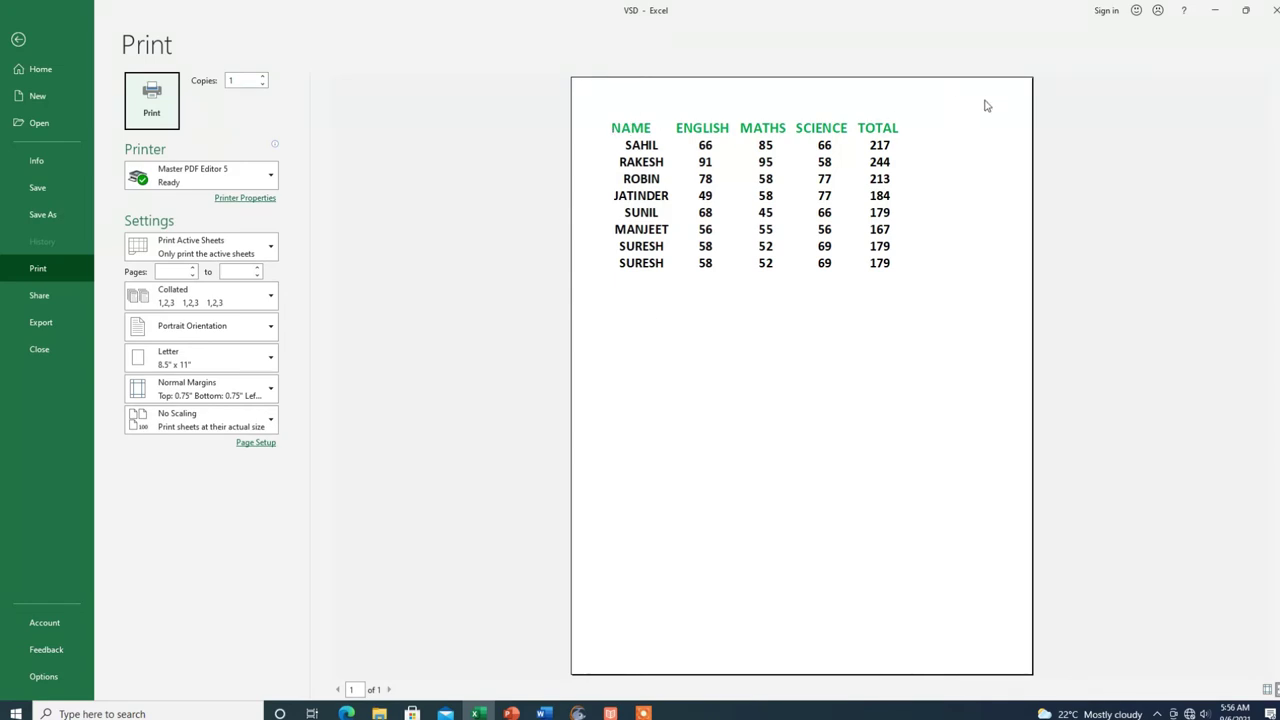
left_click(18, 39)
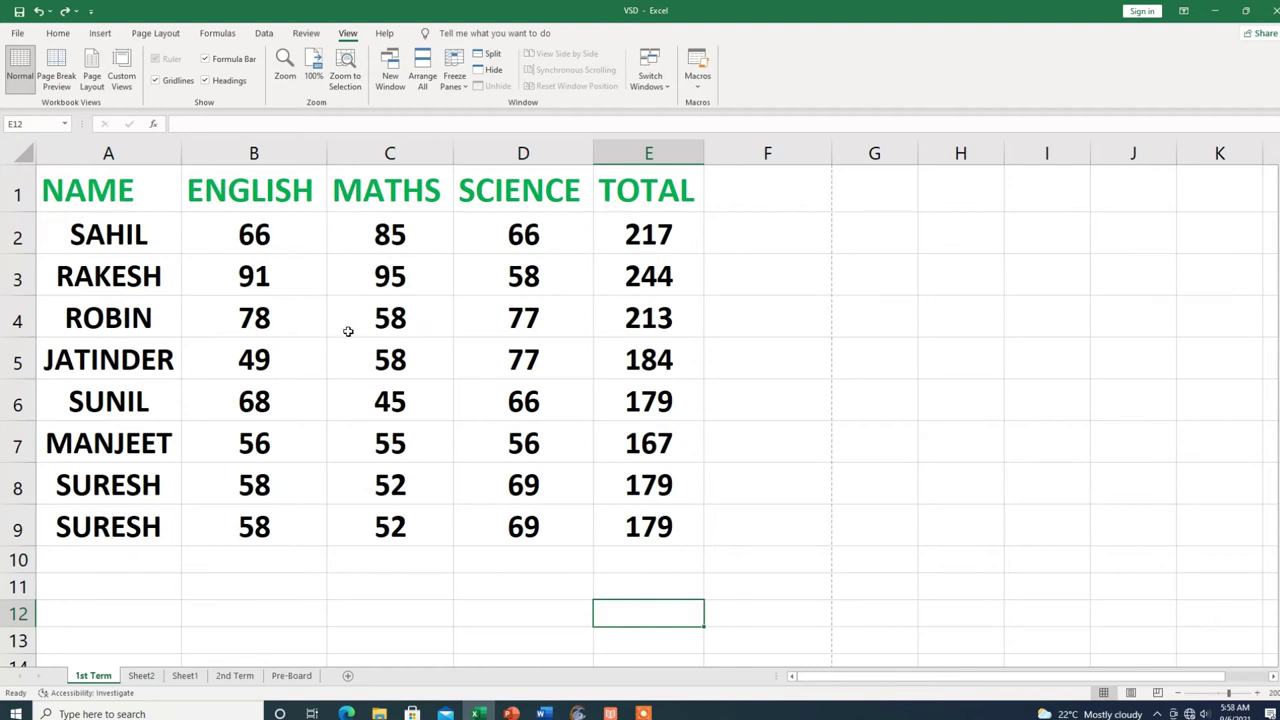
Step: Convert the A1:E9 marks data into a table with headers using Ctrl+T
left_click(277, 365)
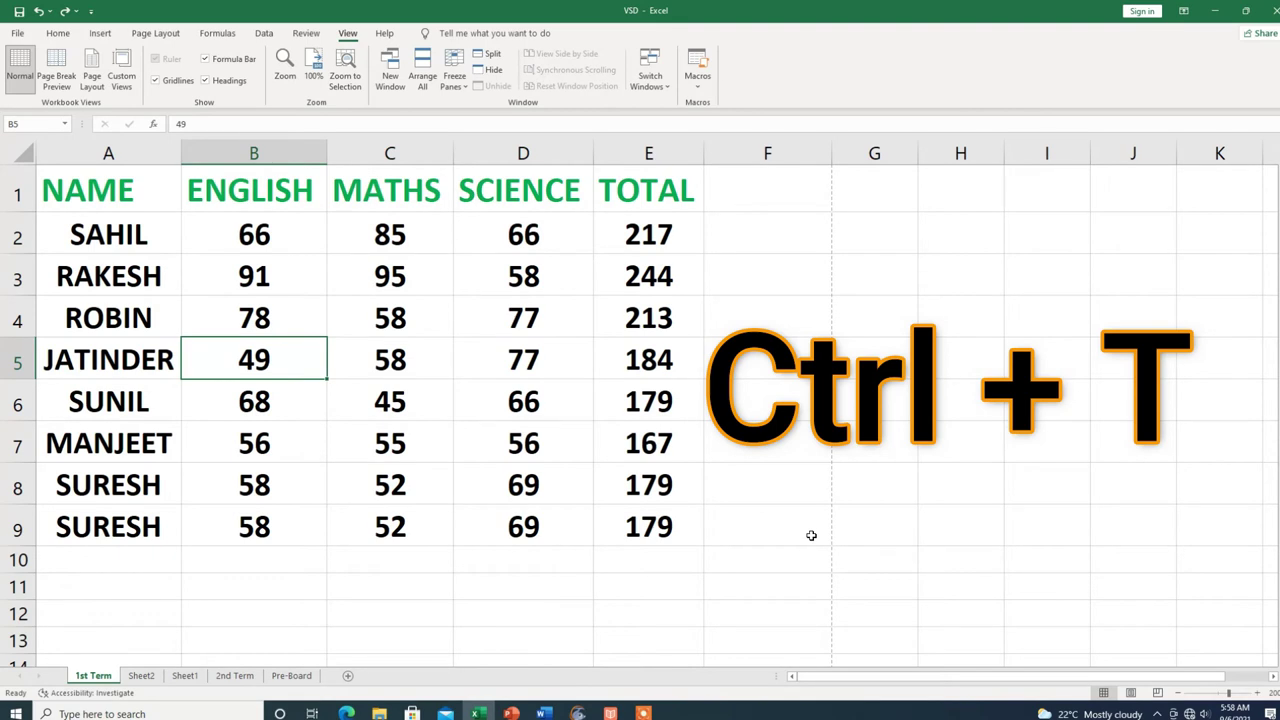
key("ctrl+t")
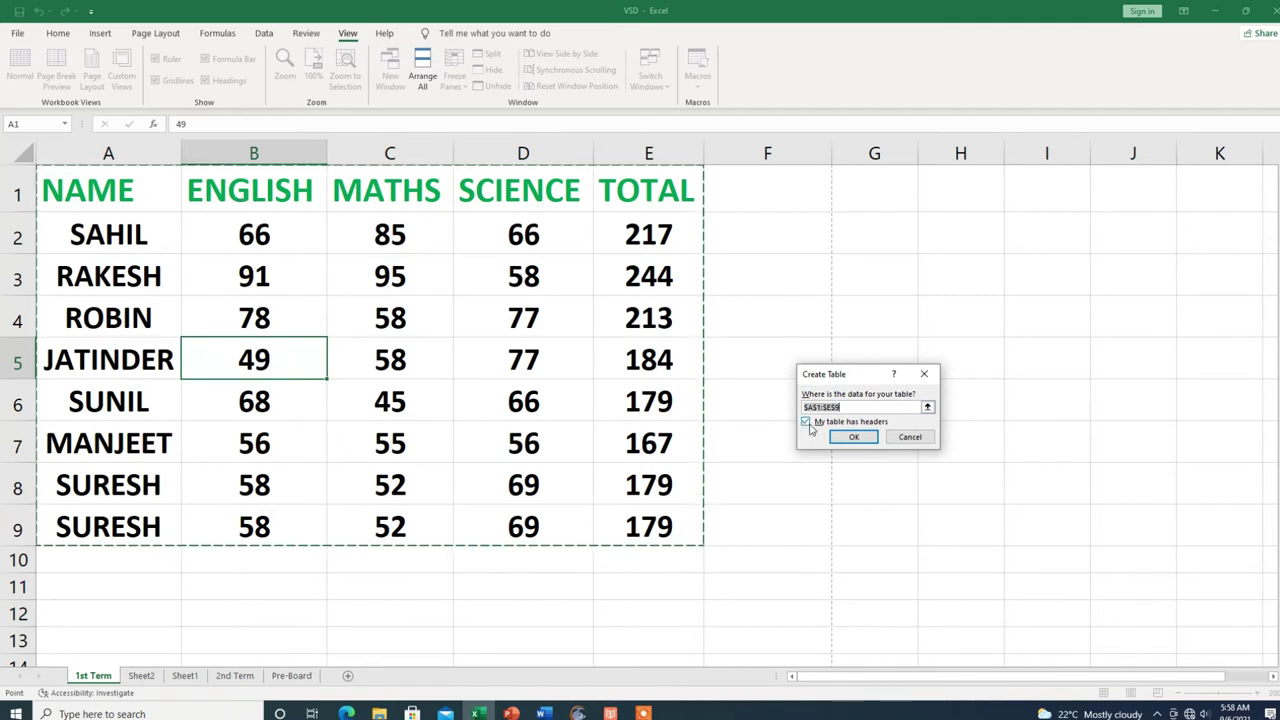
left_click(853, 438)
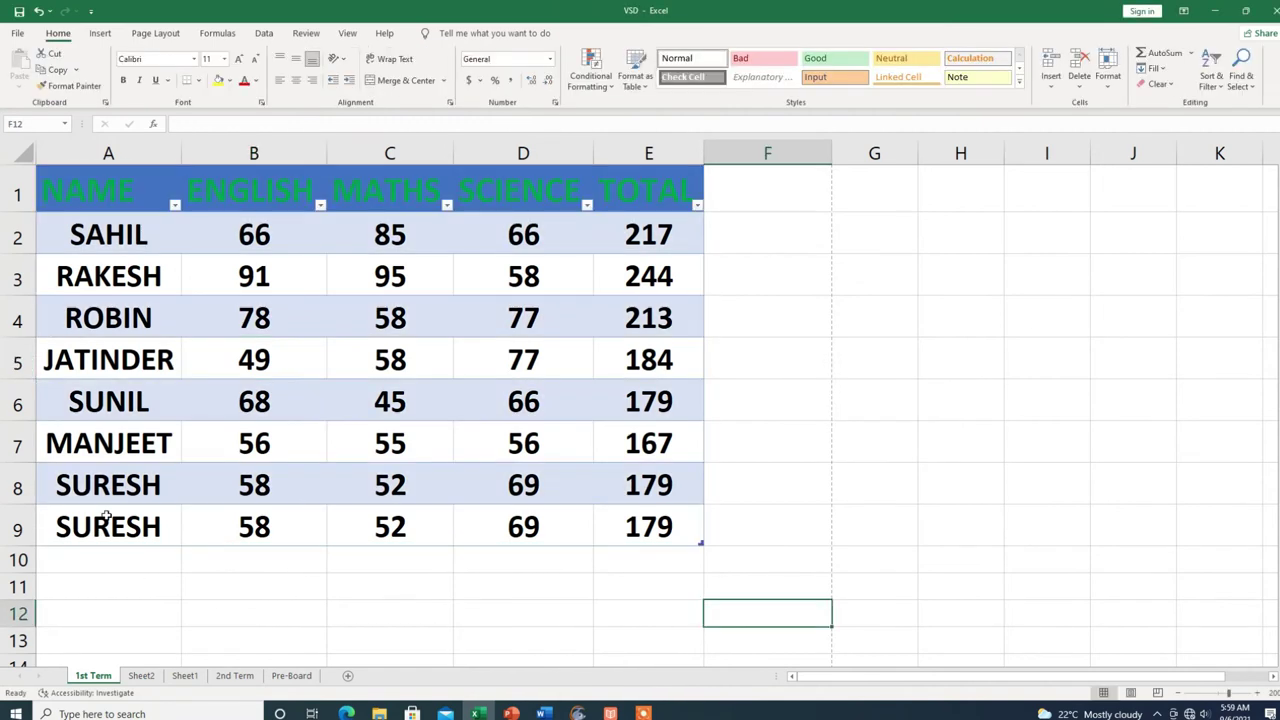
Step: Apply an orange style from the table style gallery to the marks table
left_click(360, 446)
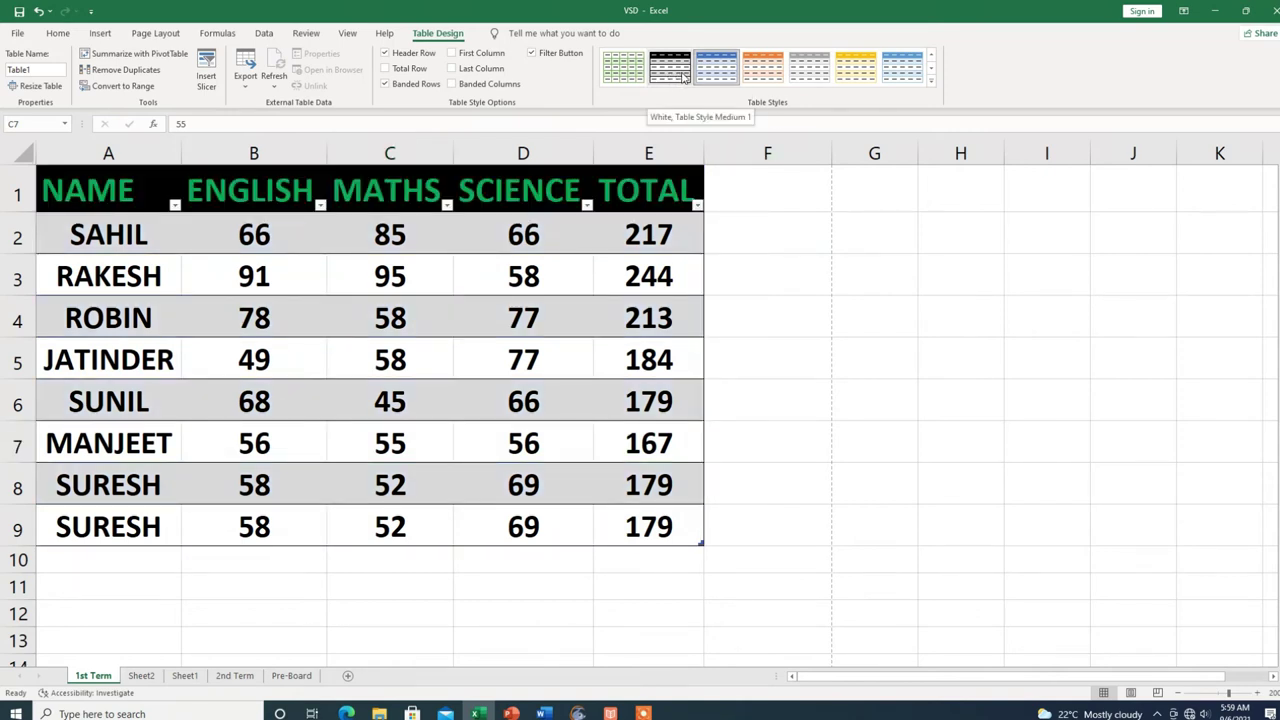
left_click(728, 78)
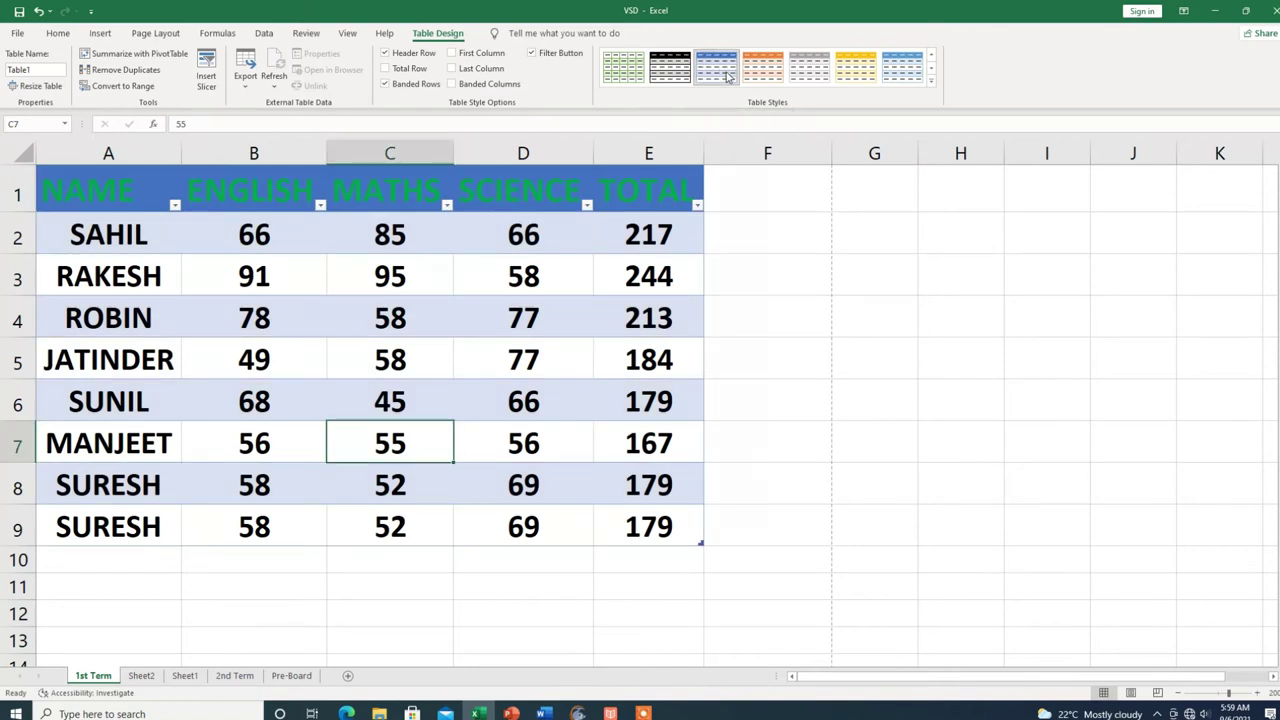
left_click(762, 68)
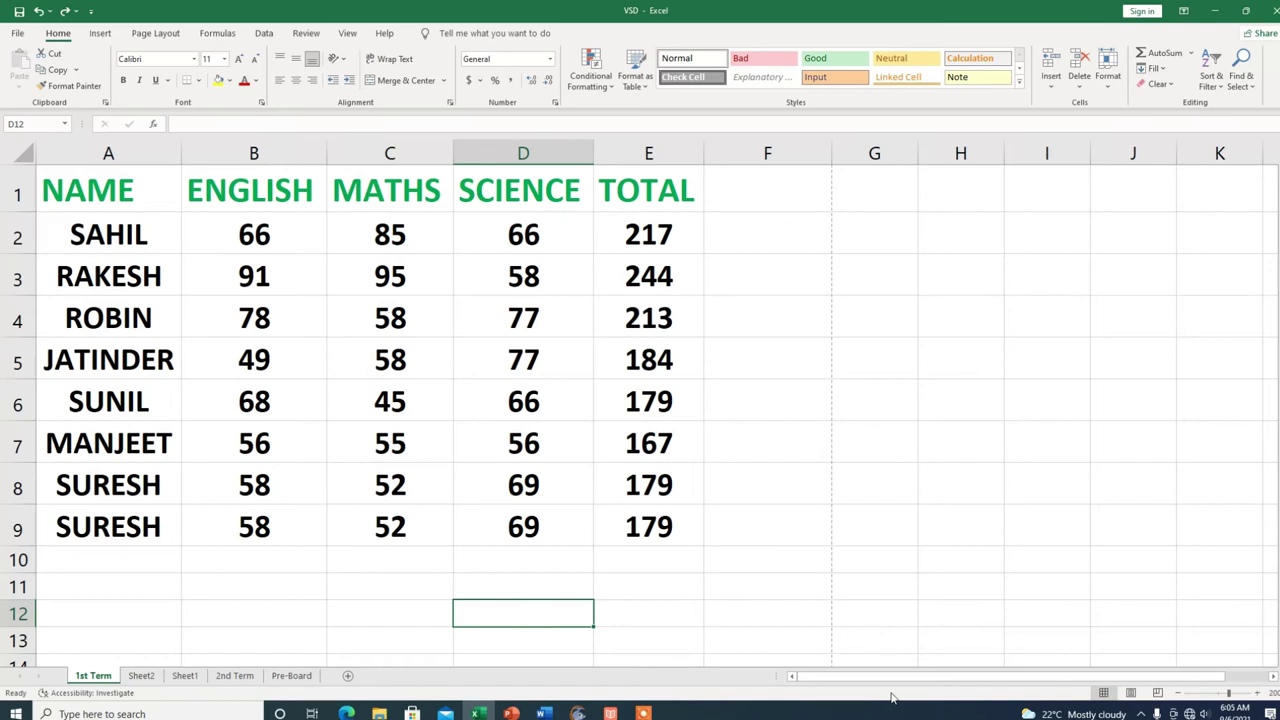
left_click_drag(100, 190, 623, 524)
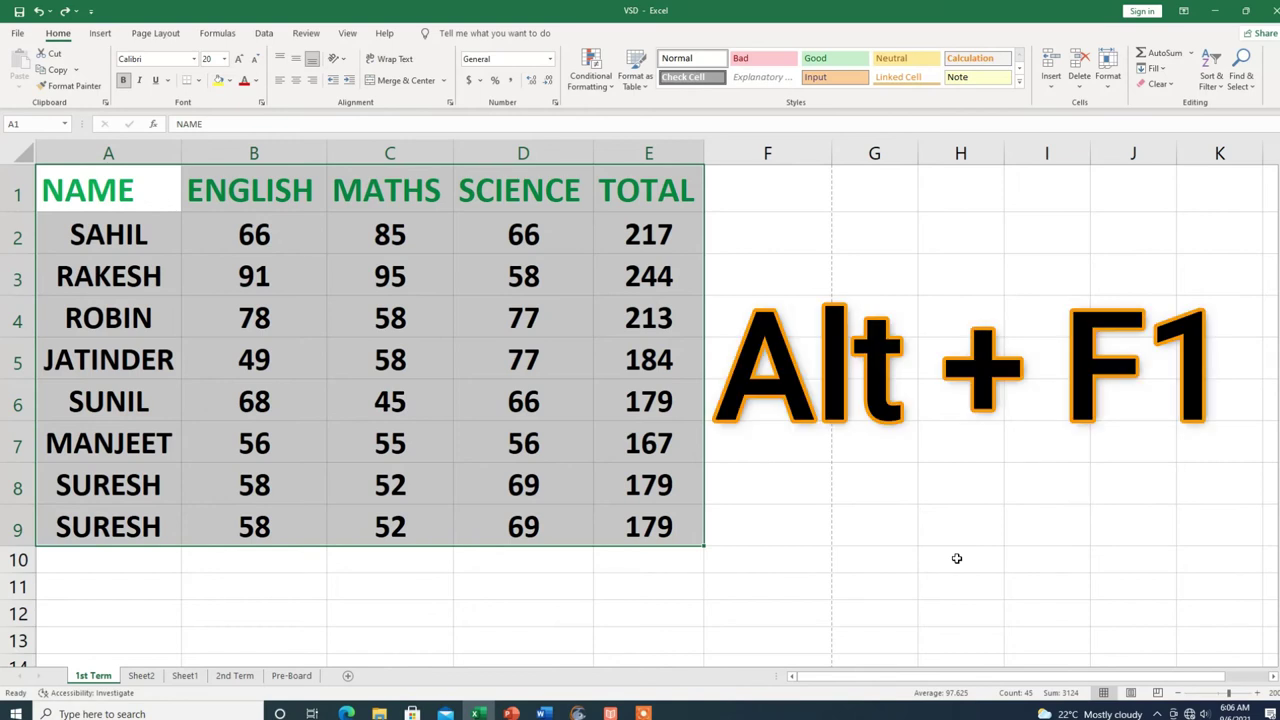
key("alt")
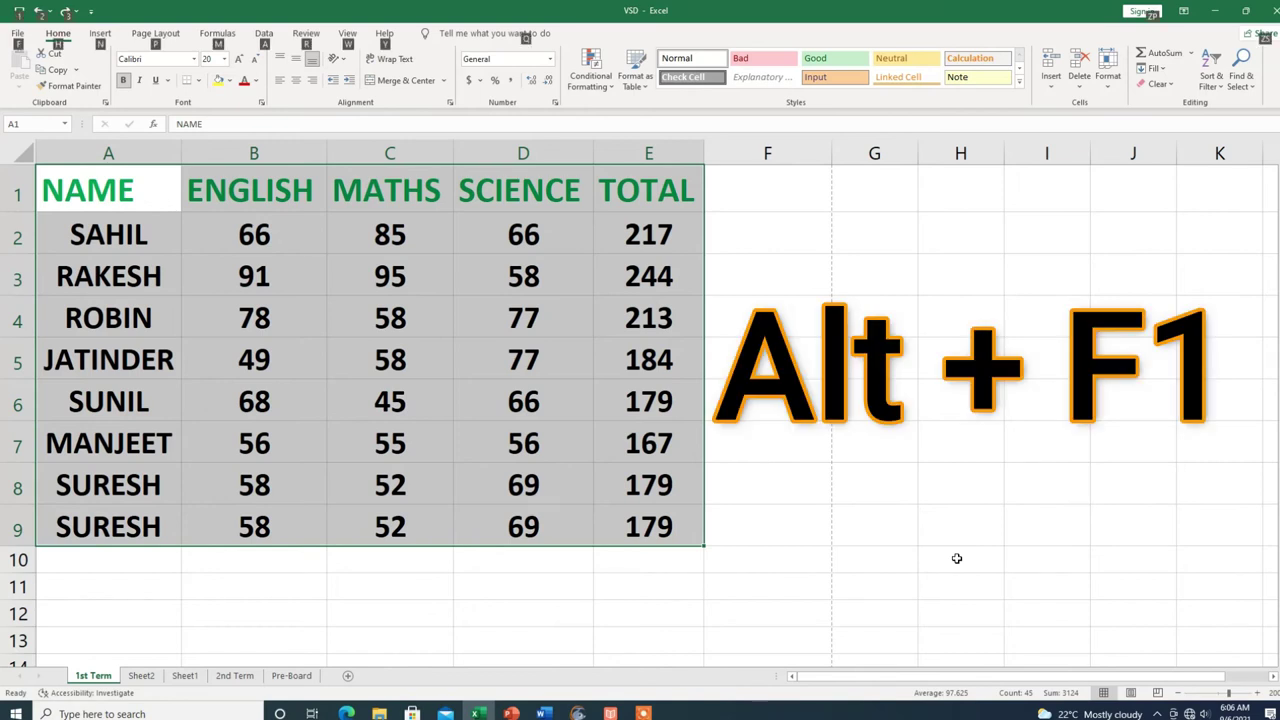
key("alt+F1")
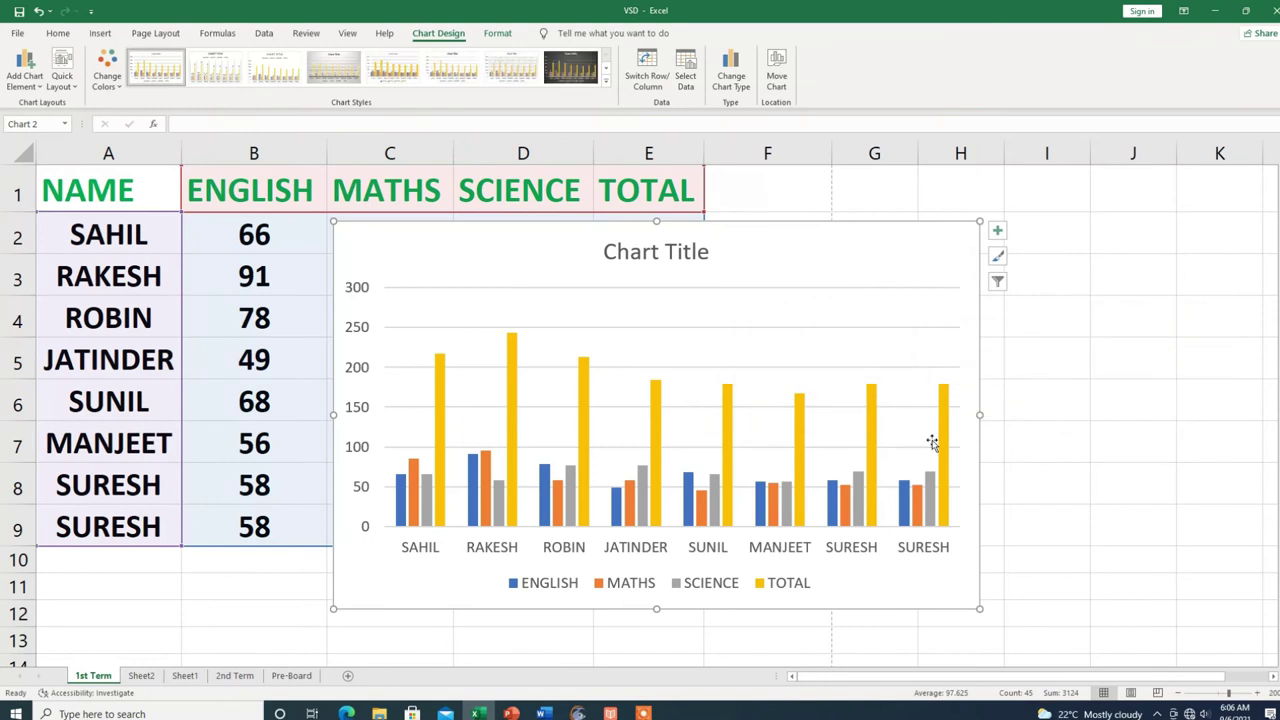
left_click_drag(463, 337, 1126, 200)
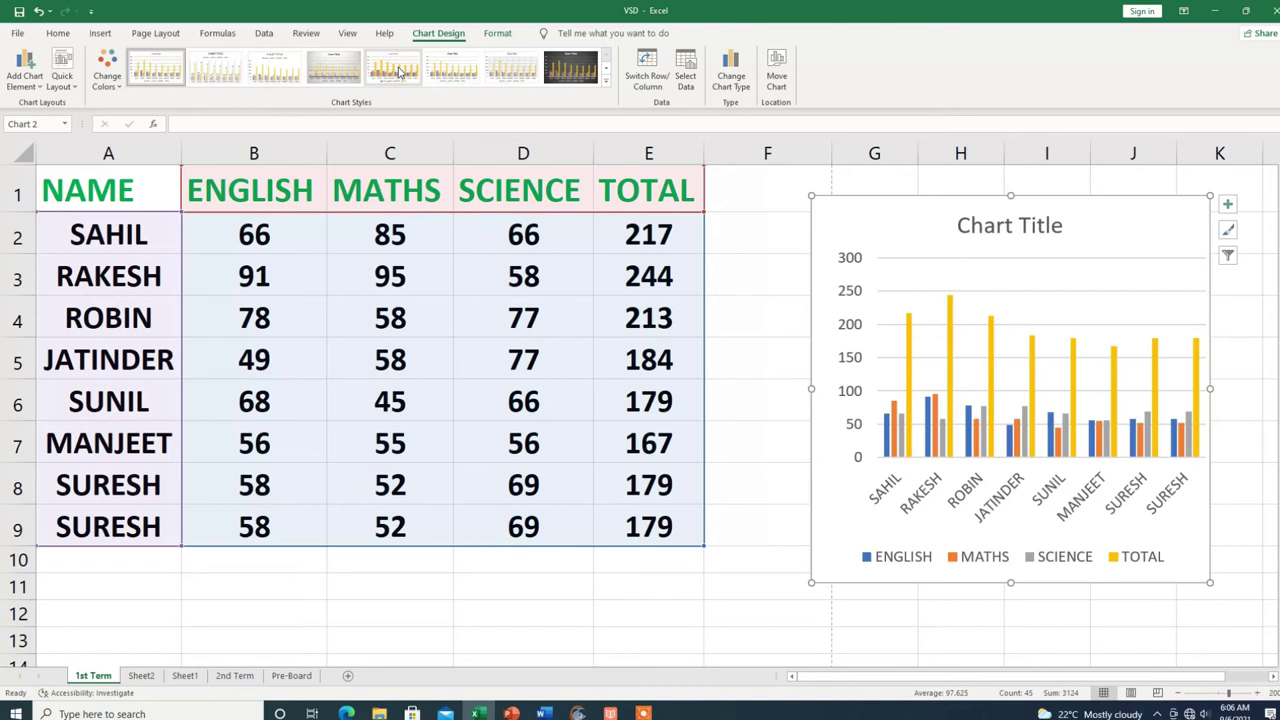
left_click(591, 73)
left_click(745, 88)
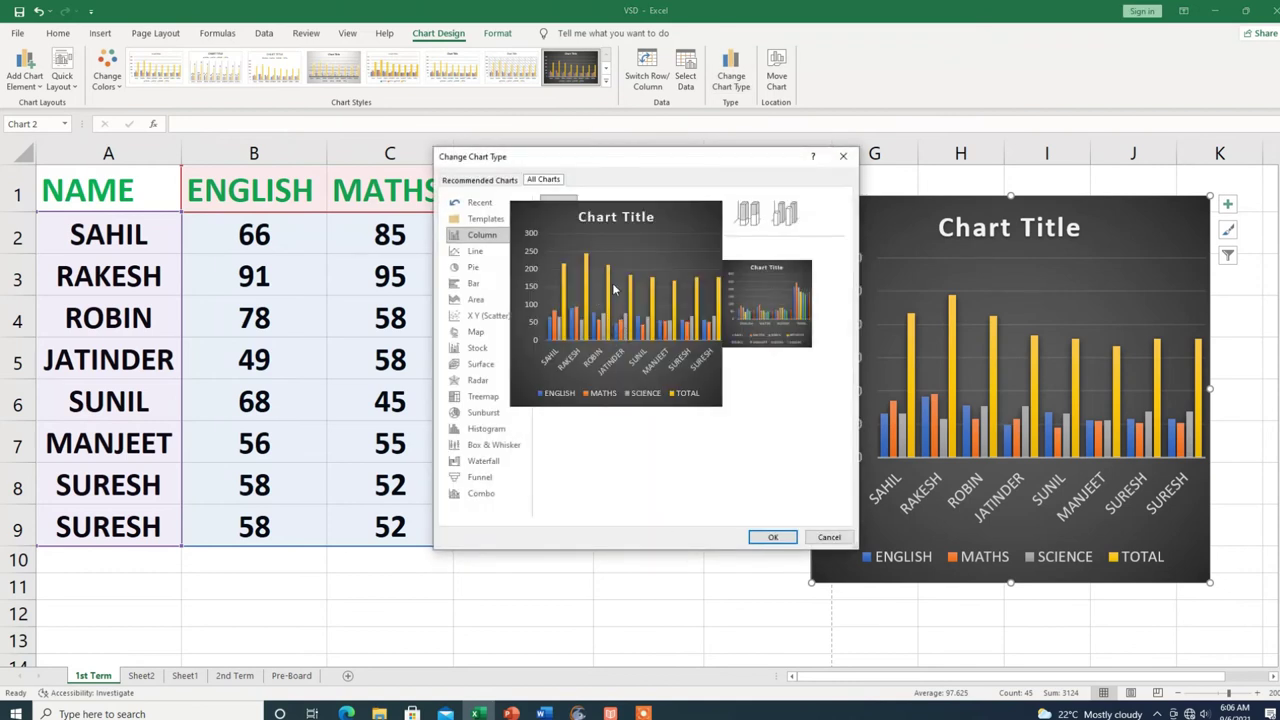
left_click(475, 299)
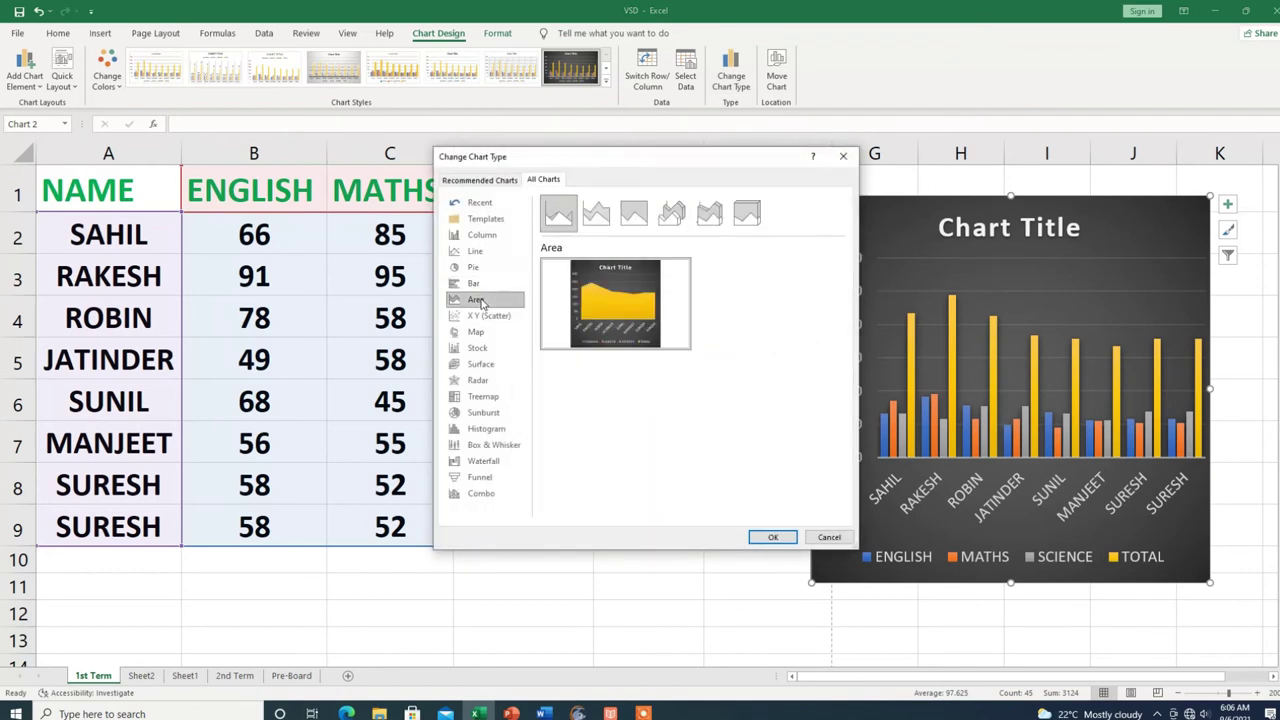
left_click(625, 226)
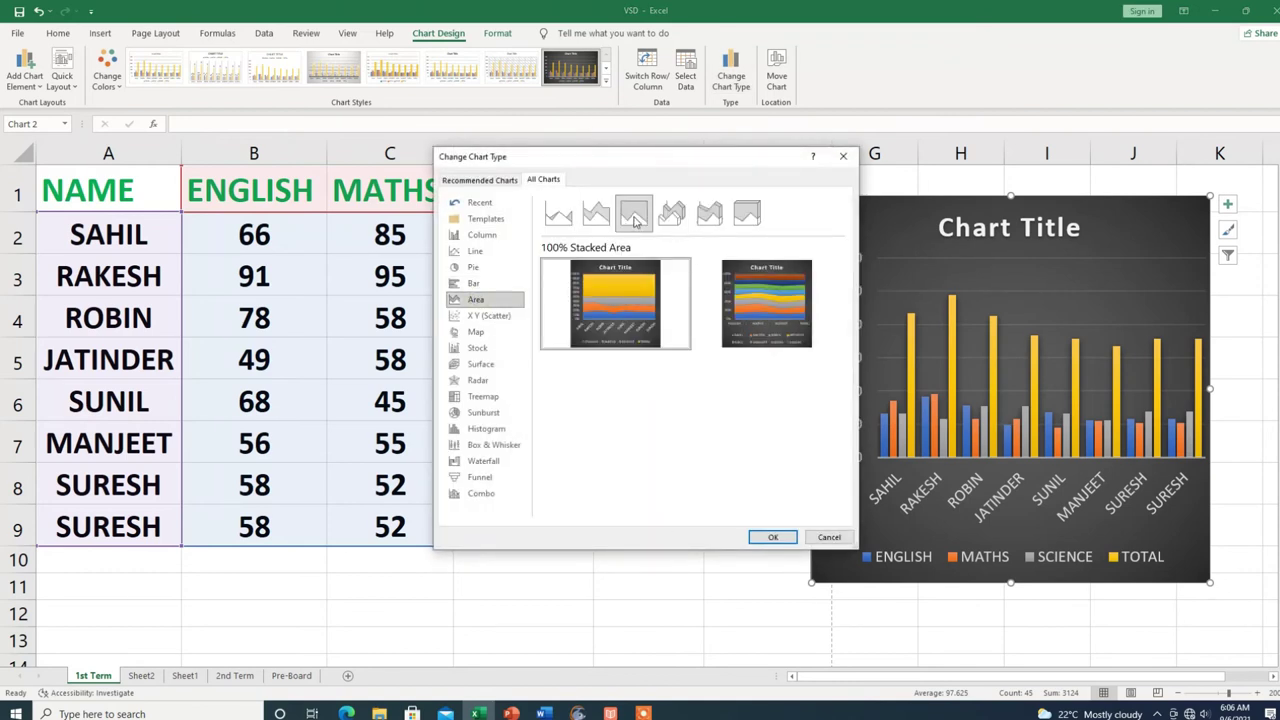
left_click(596, 213)
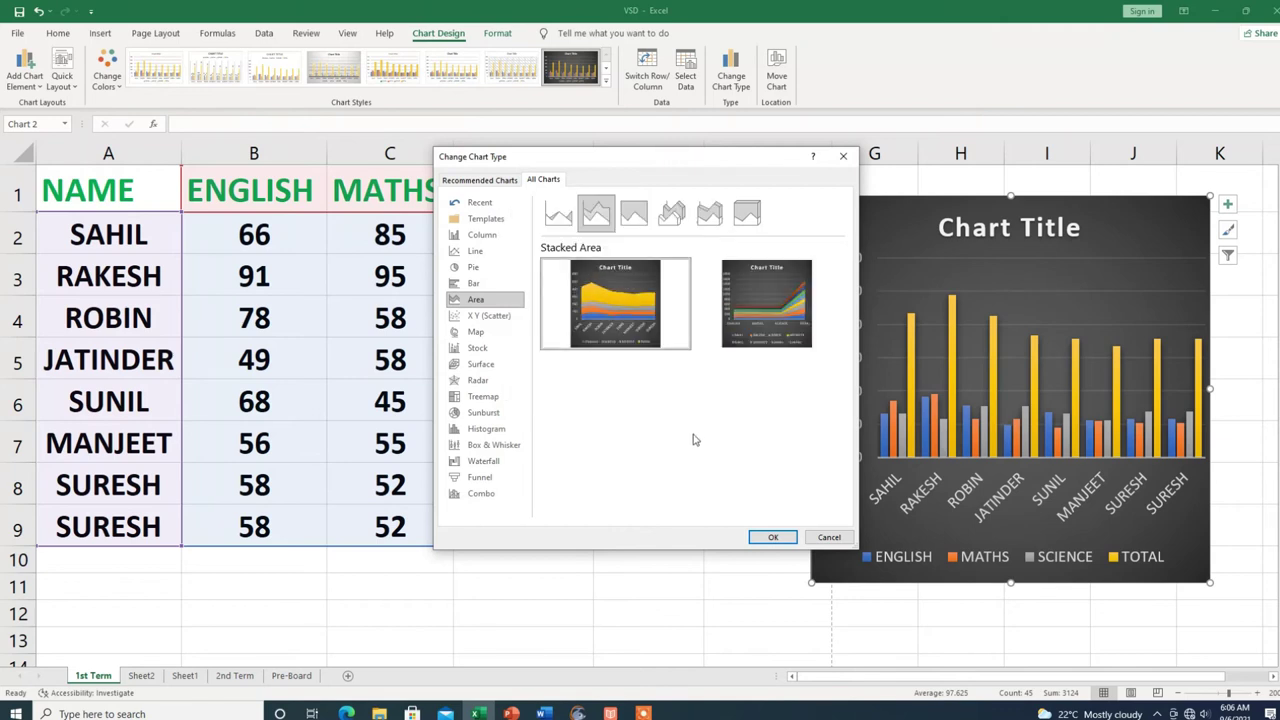
left_click(770, 538)
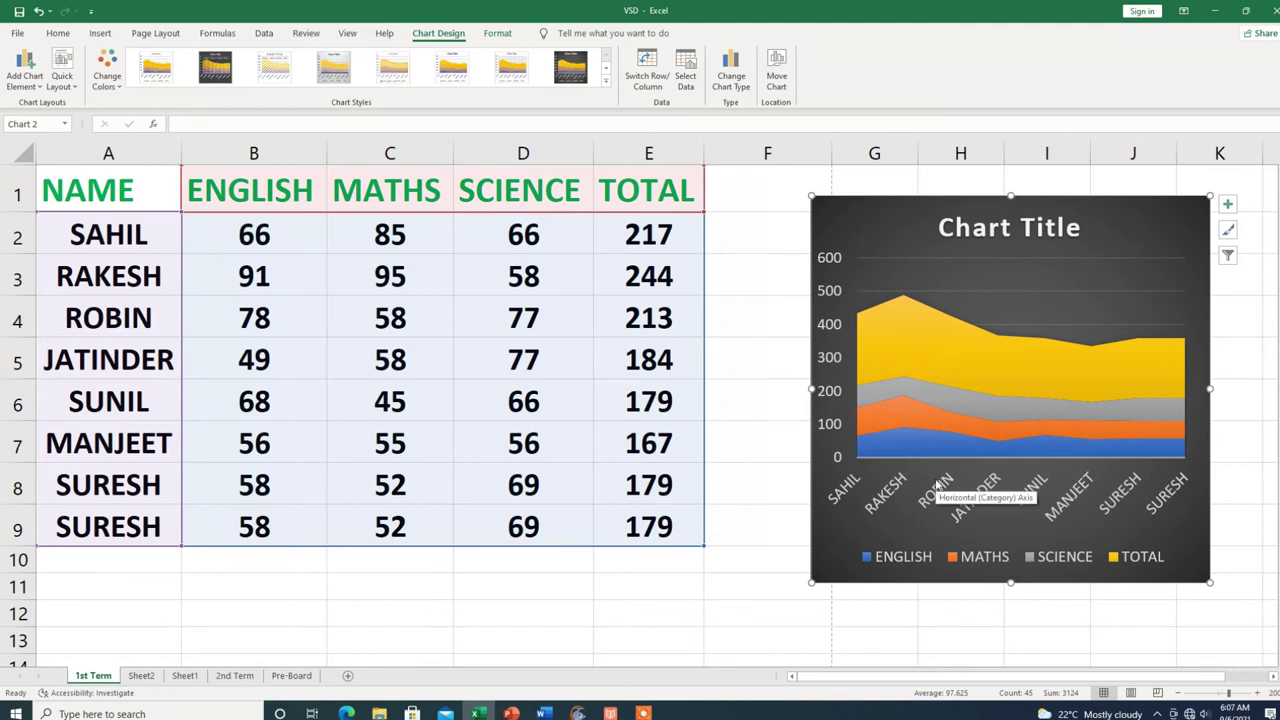
key("Delete")
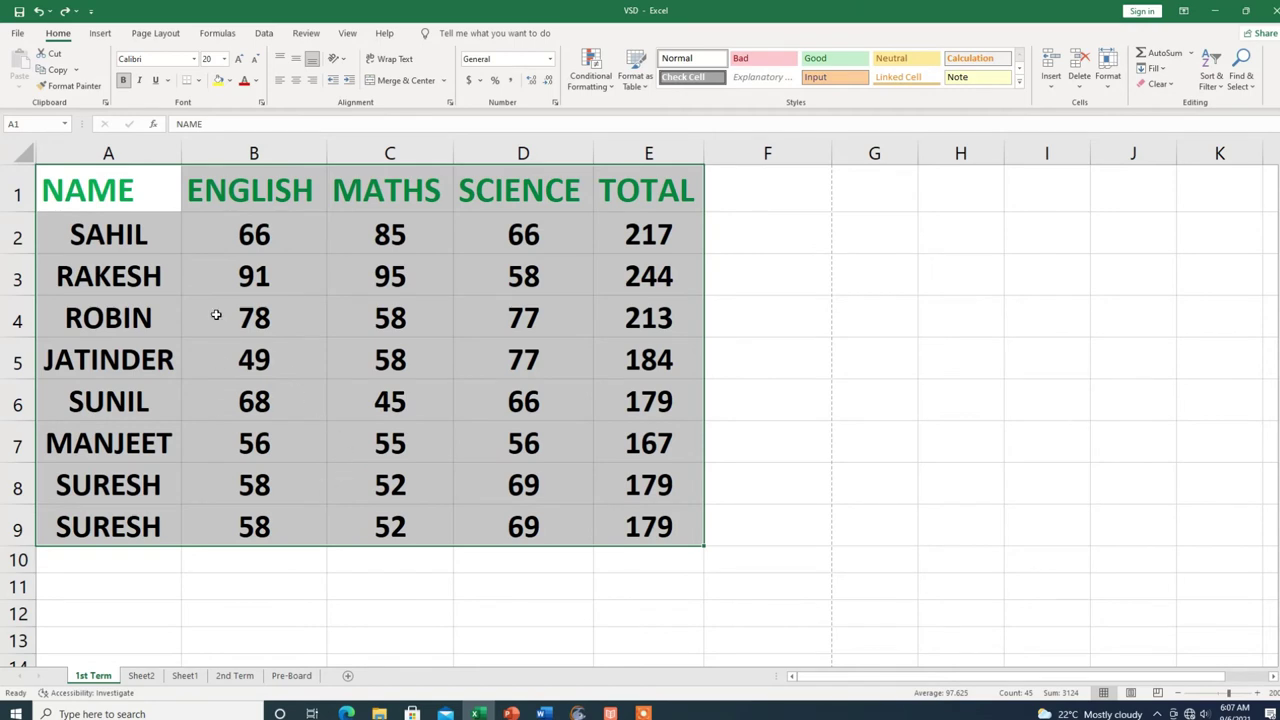
Step: Create the Chart1 column-chart sheet with F11, then return to 1st Term and move to Sheet2
key("F11")
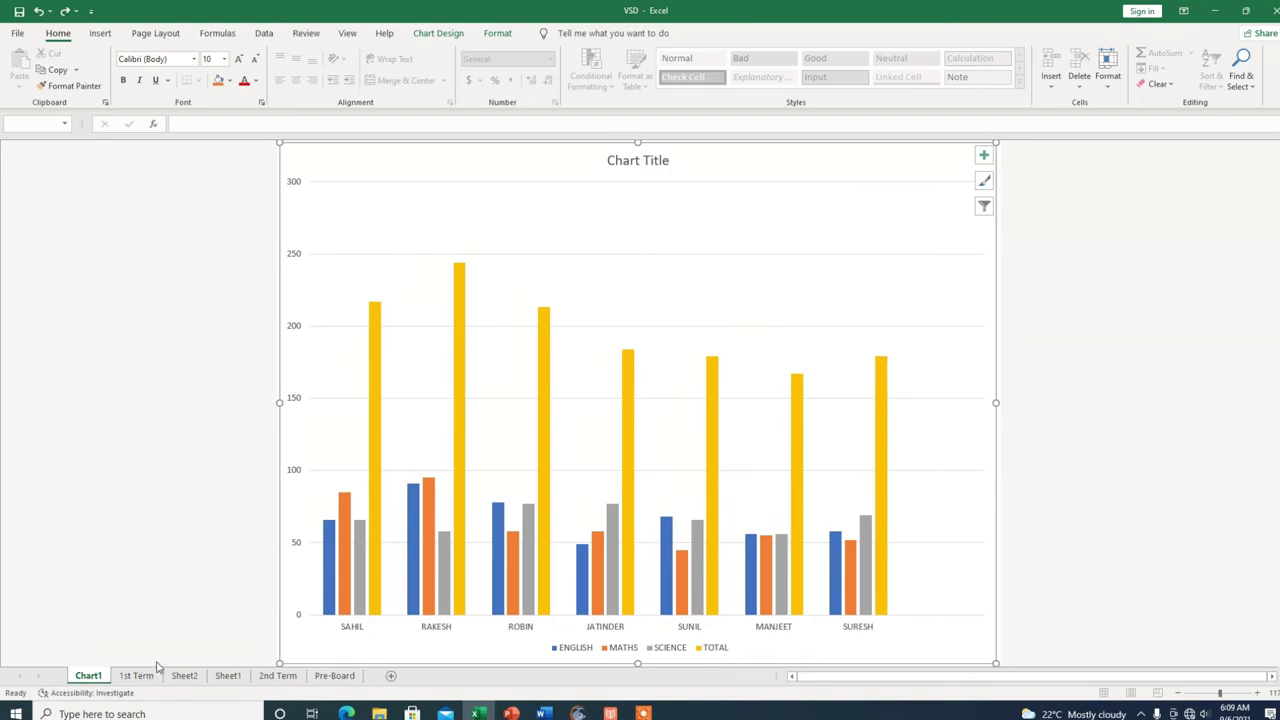
left_click(152, 670)
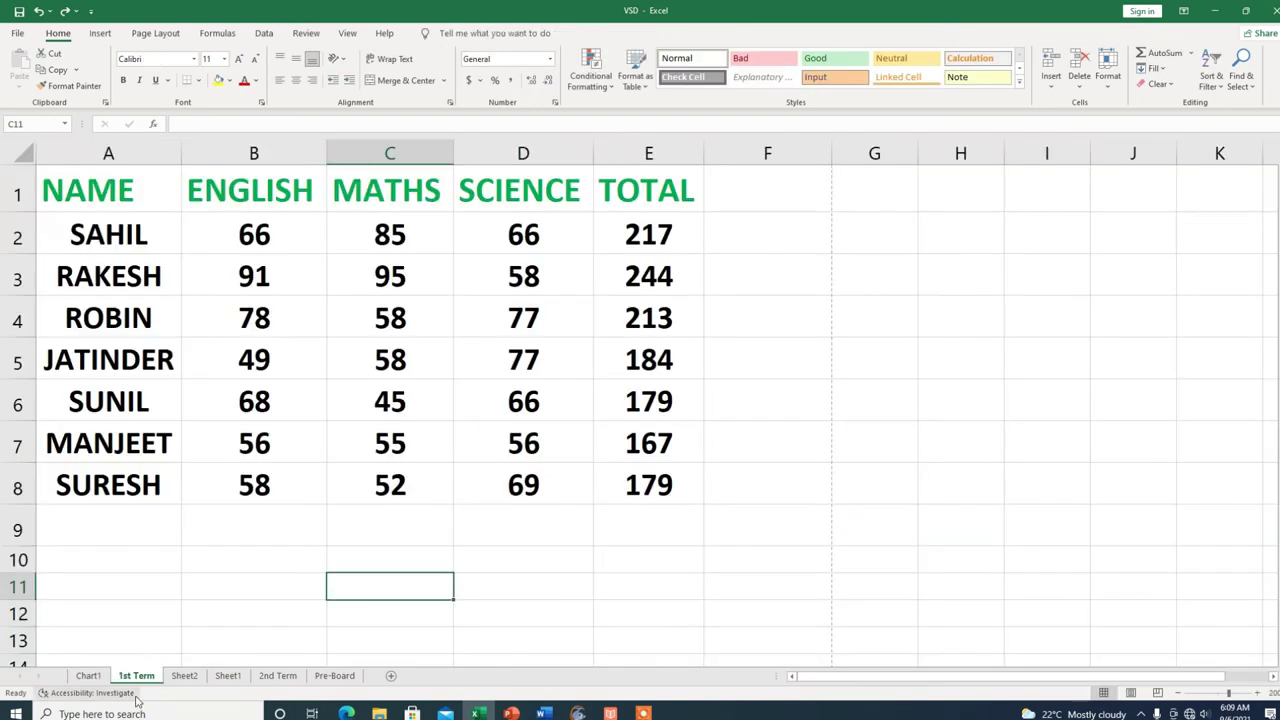
left_click(161, 623)
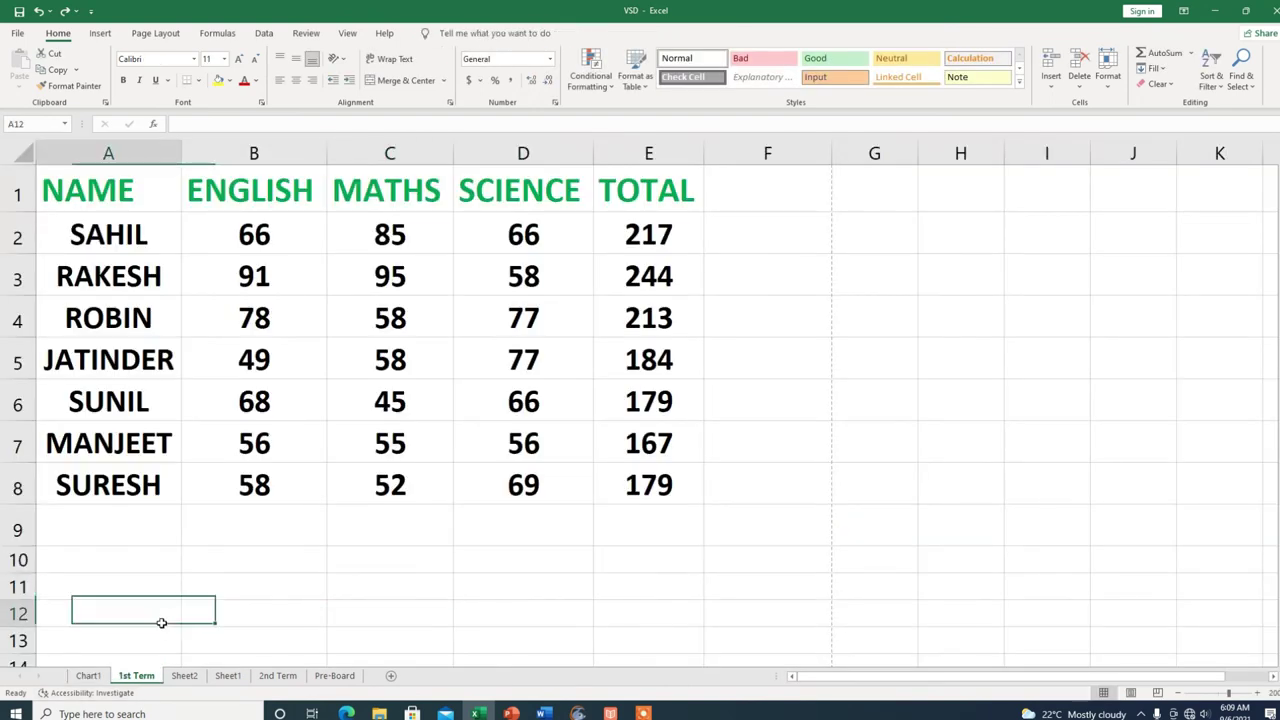
left_click(184, 680)
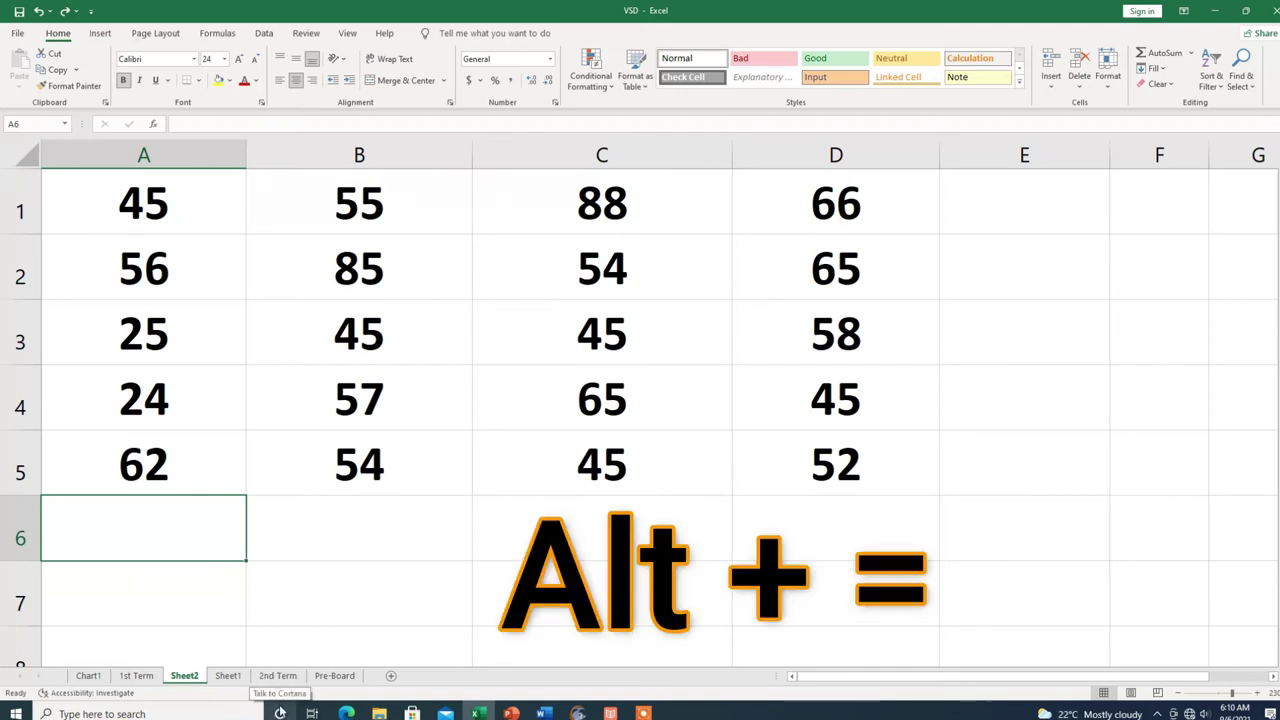
Step: Enter an AutoSum =SUM(A1:A5) formula in A6, showing 212
key("alt+equal")
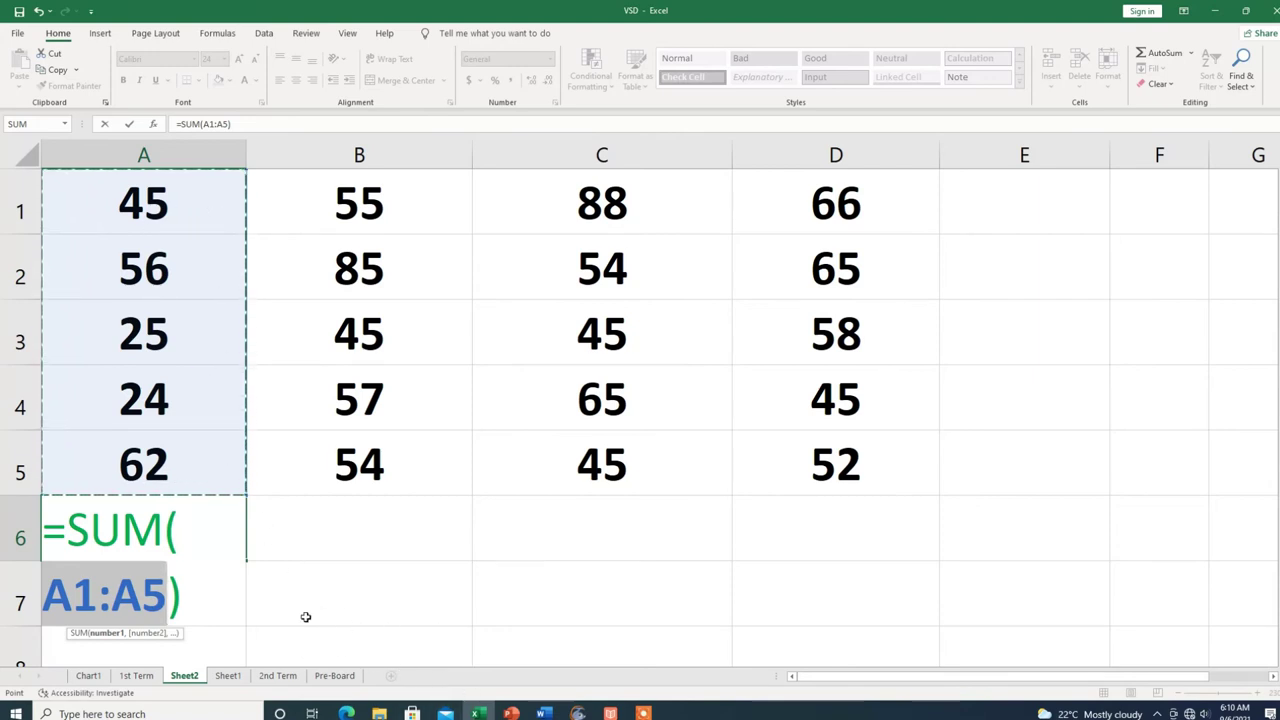
key("Return")
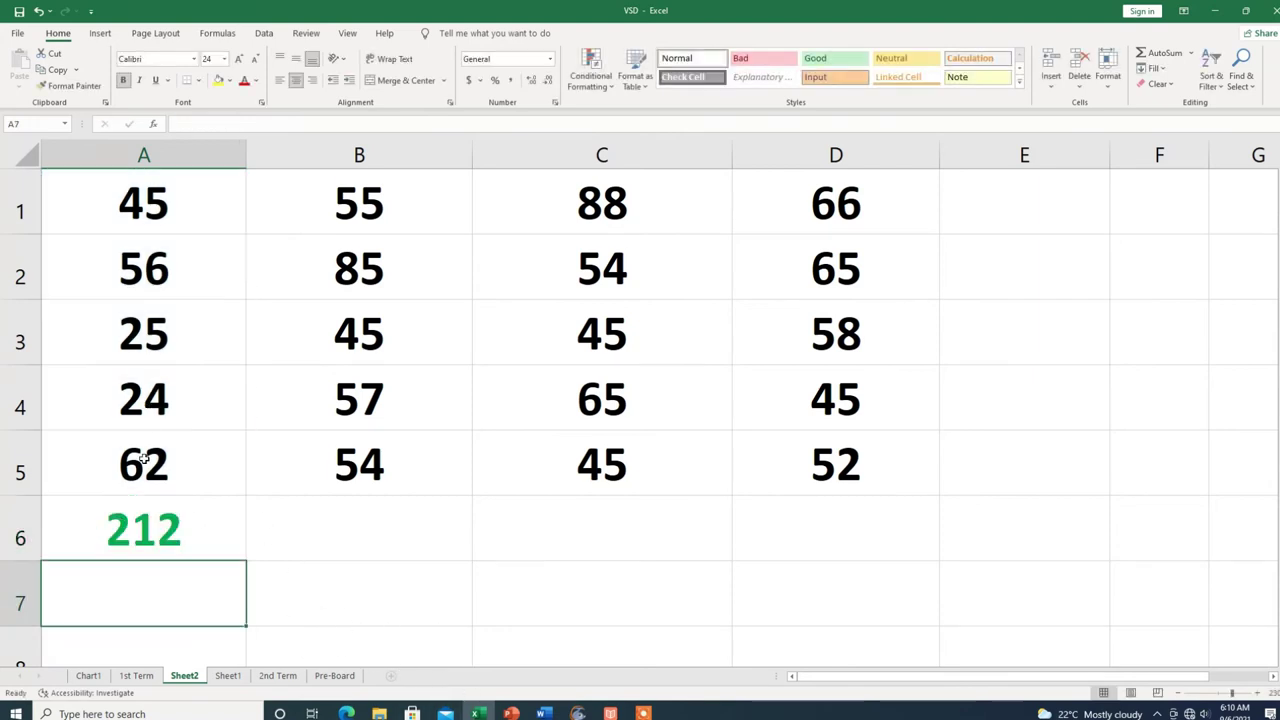
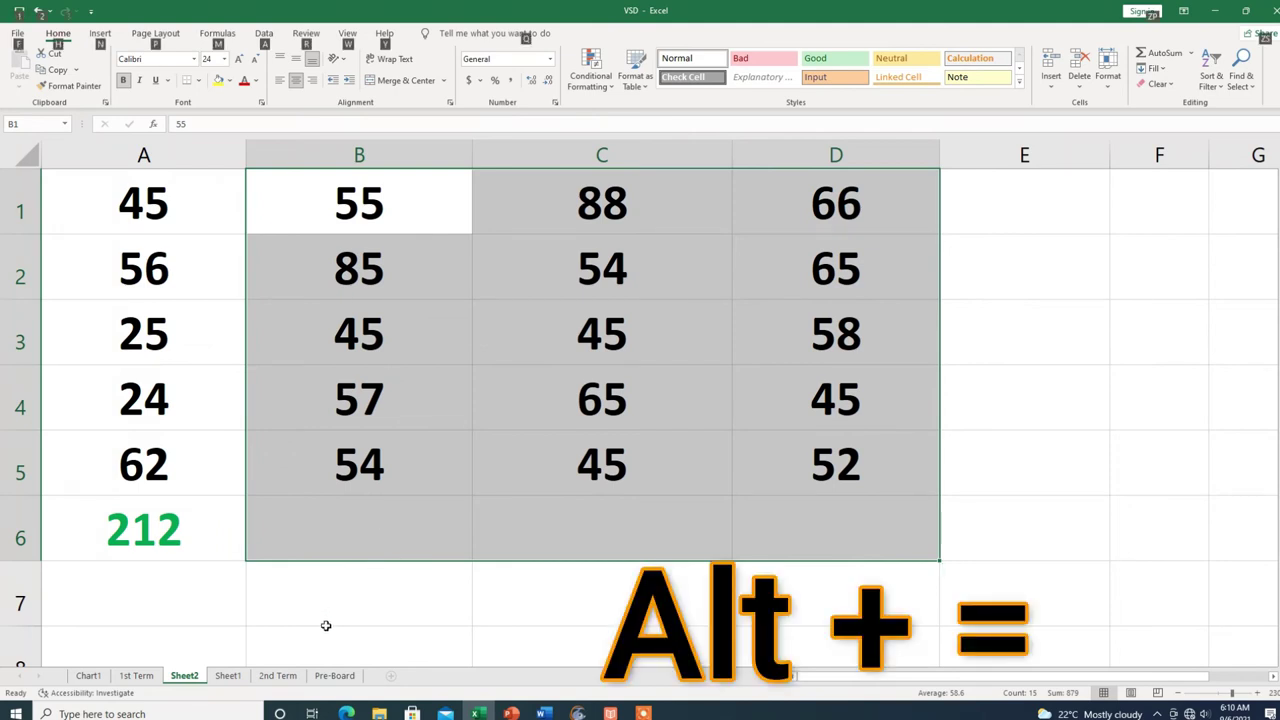
Step: AutoSum columns B–D into row 6 (296, 297, 286) and each row into column E, grand total 1091
key("alt+equal")
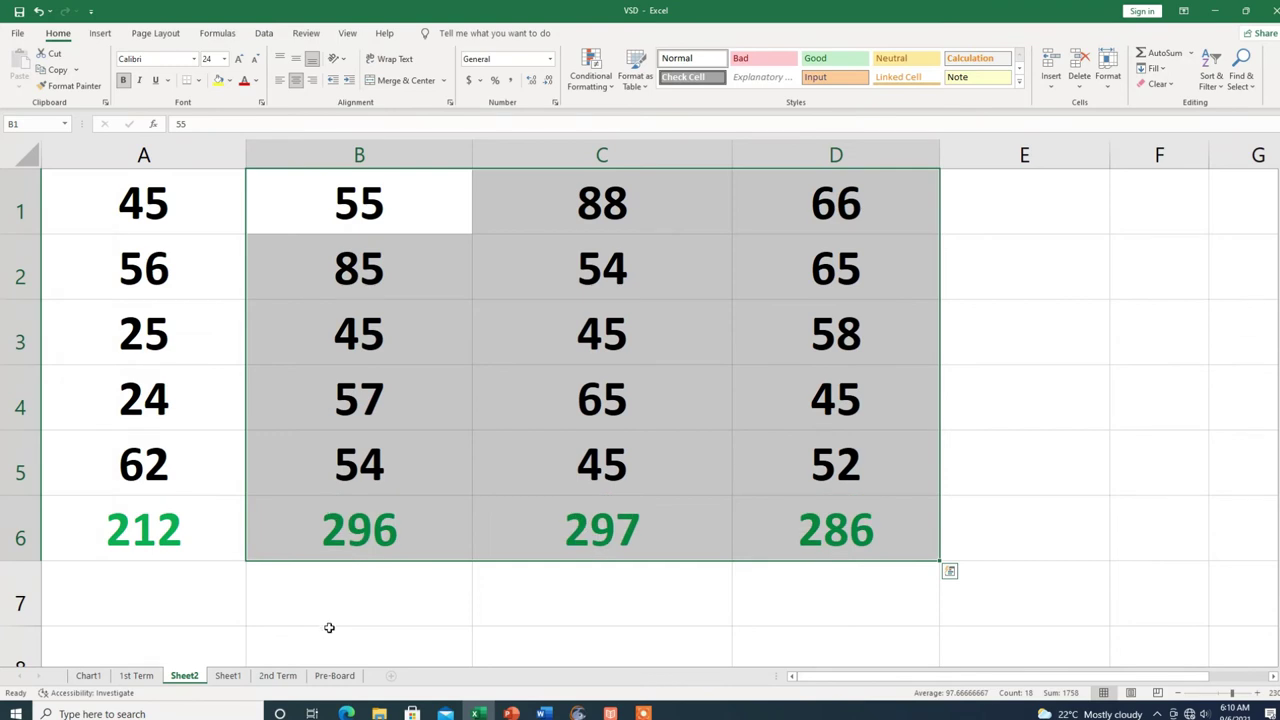
left_click(495, 605)
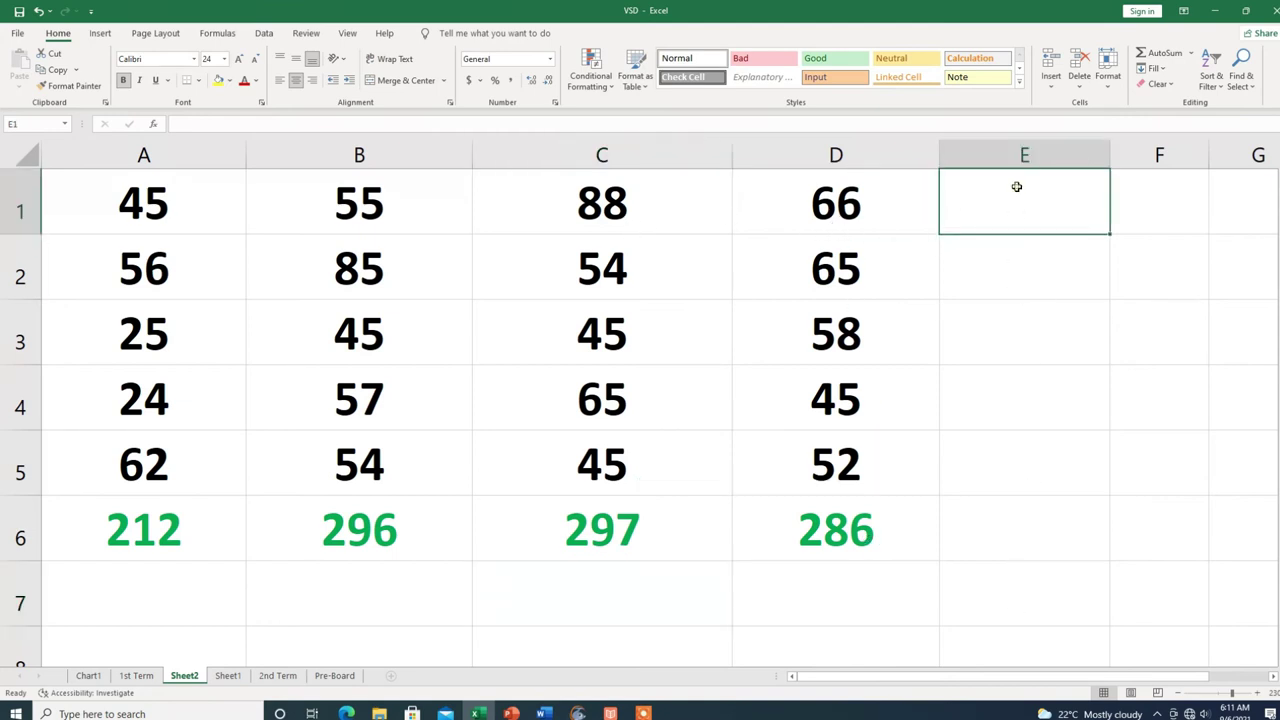
left_click_drag(1016, 187, 1024, 530)
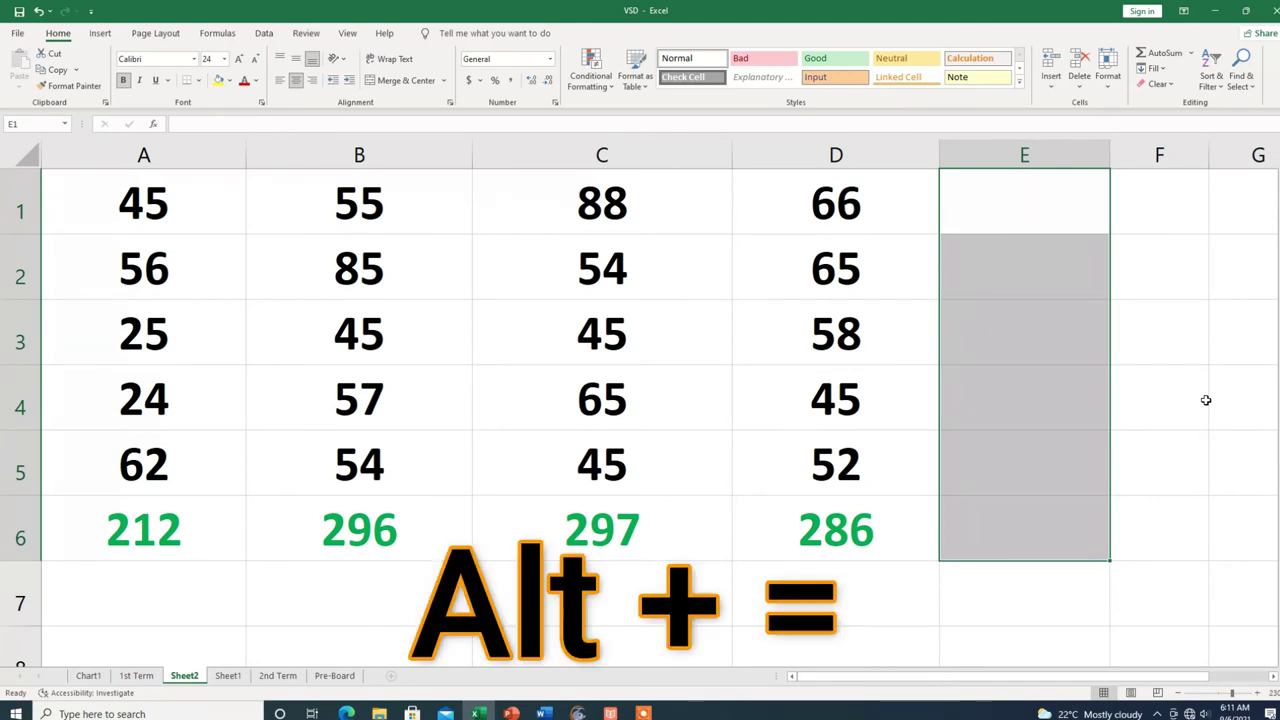
key("alt+equal")
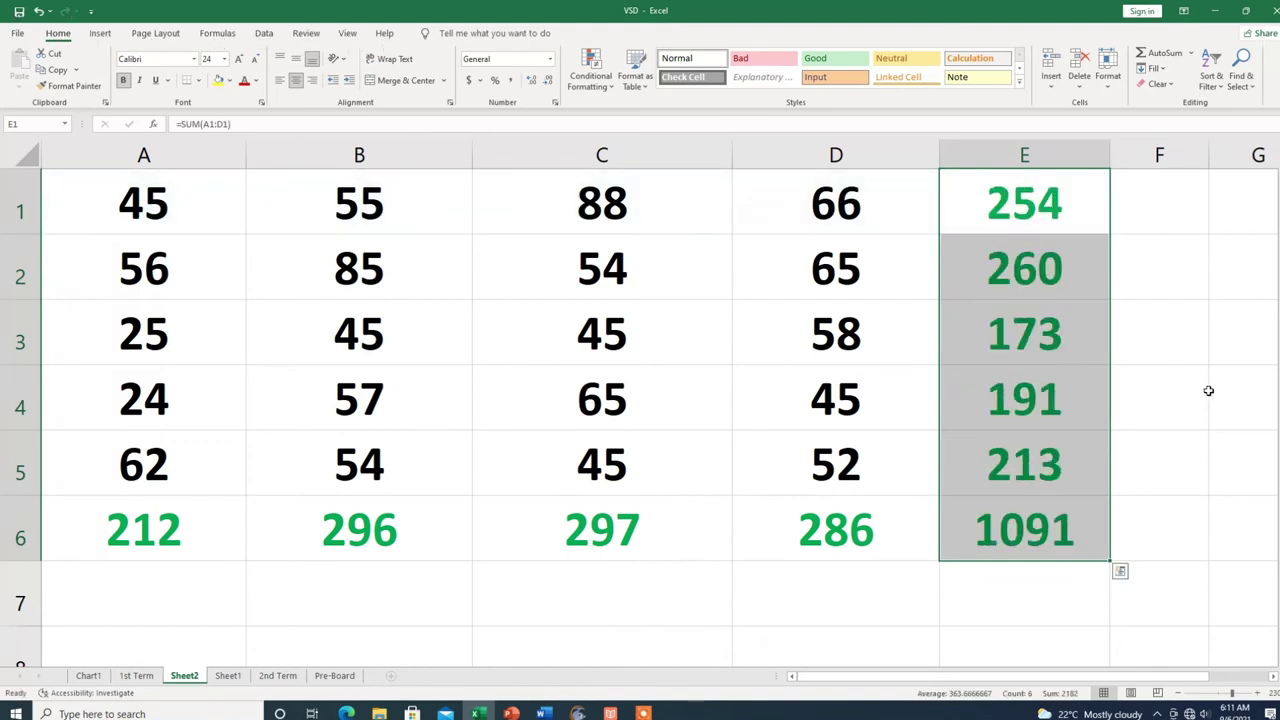
left_click(1208, 391)
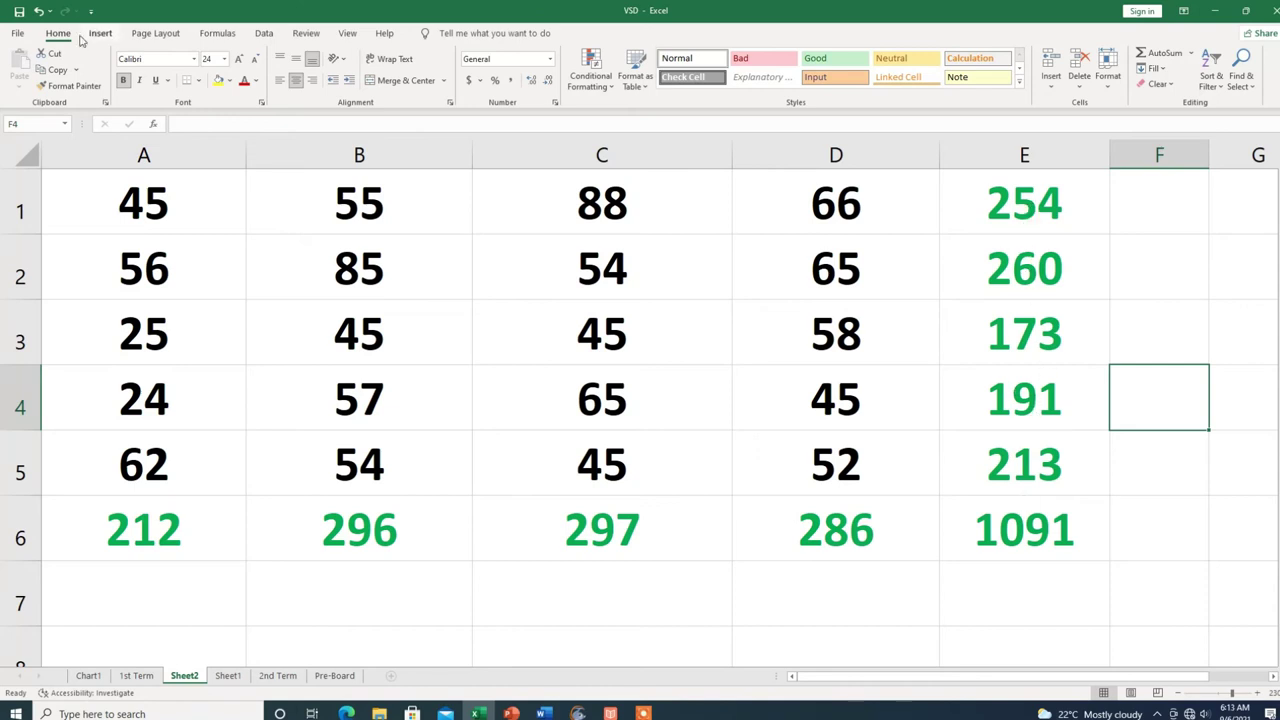
Step: On Sheet1, insert the current time 6:14 AM into C2
left_click(228, 676)
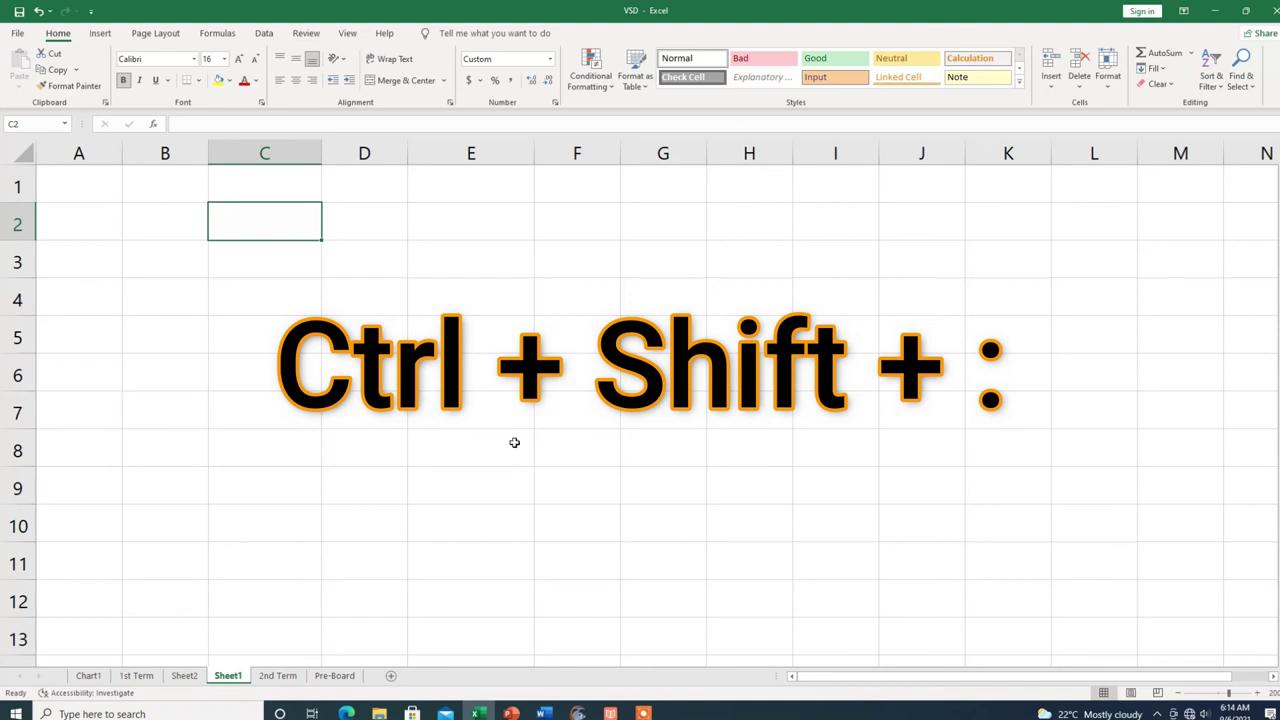
key("ctrl+shift+semicolon")
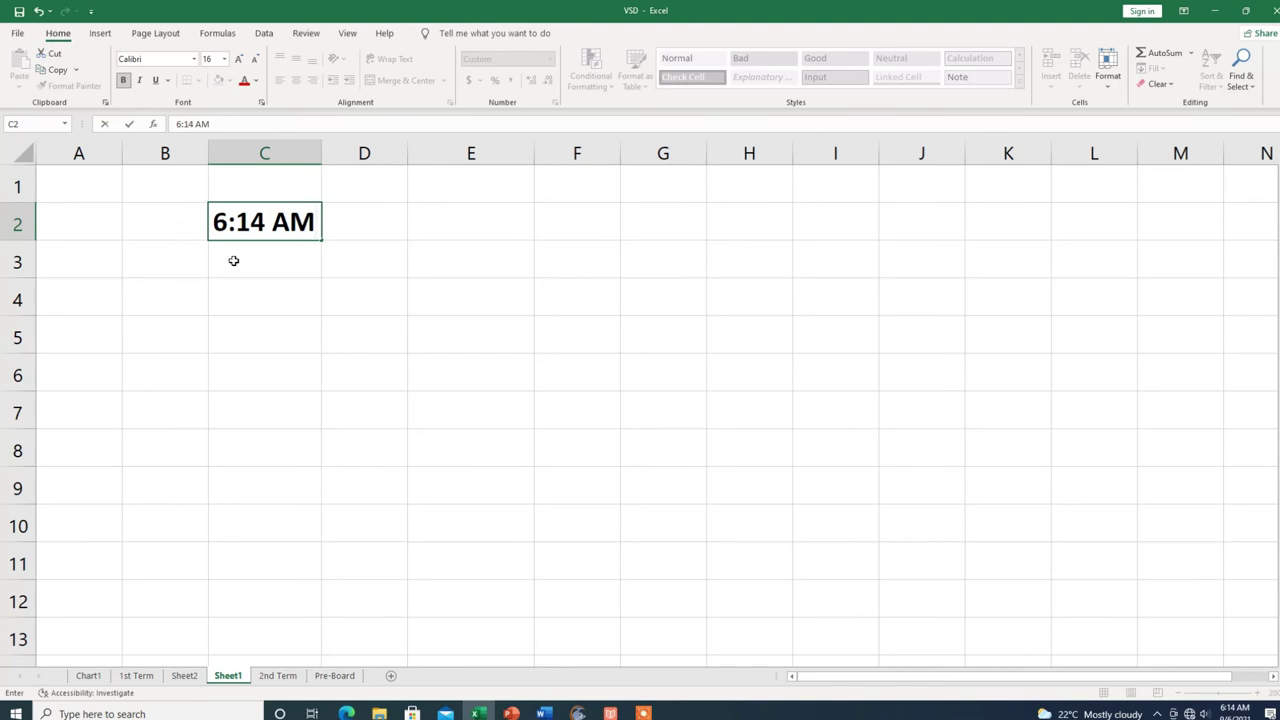
left_click(307, 305)
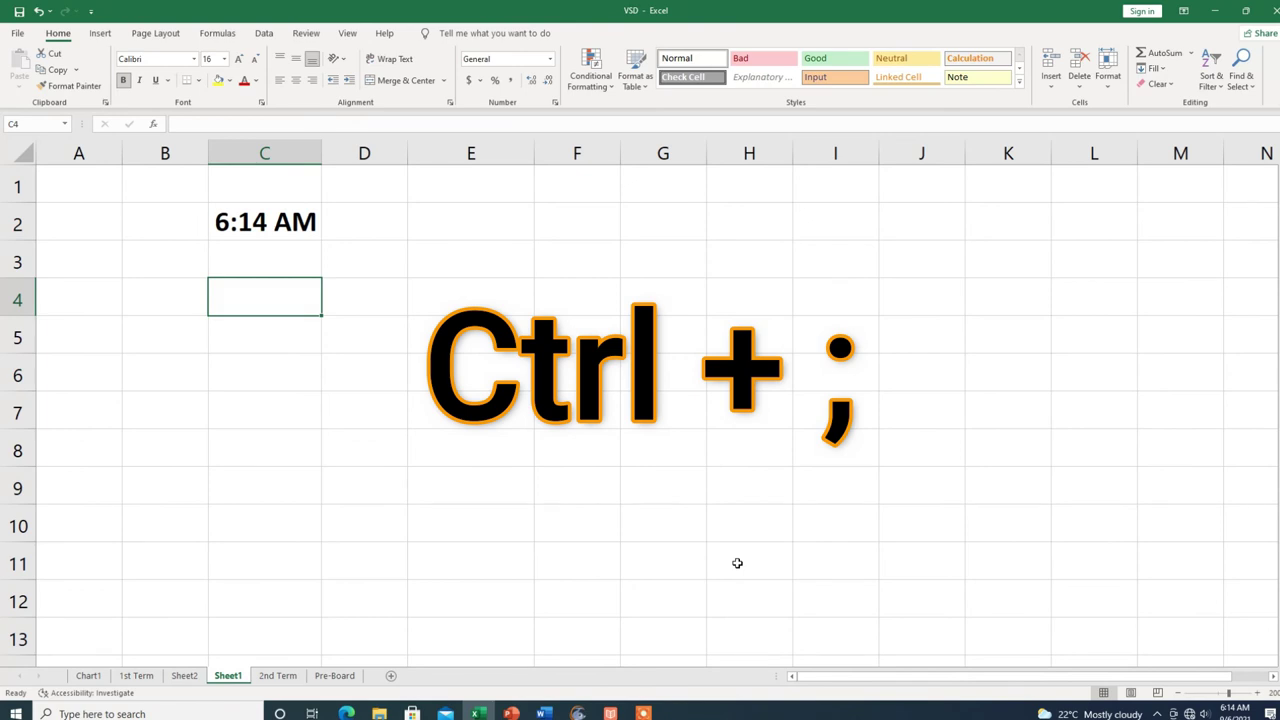
Step: Insert today's date 9/6/2021 into C4
key("ctrl+semicolon")
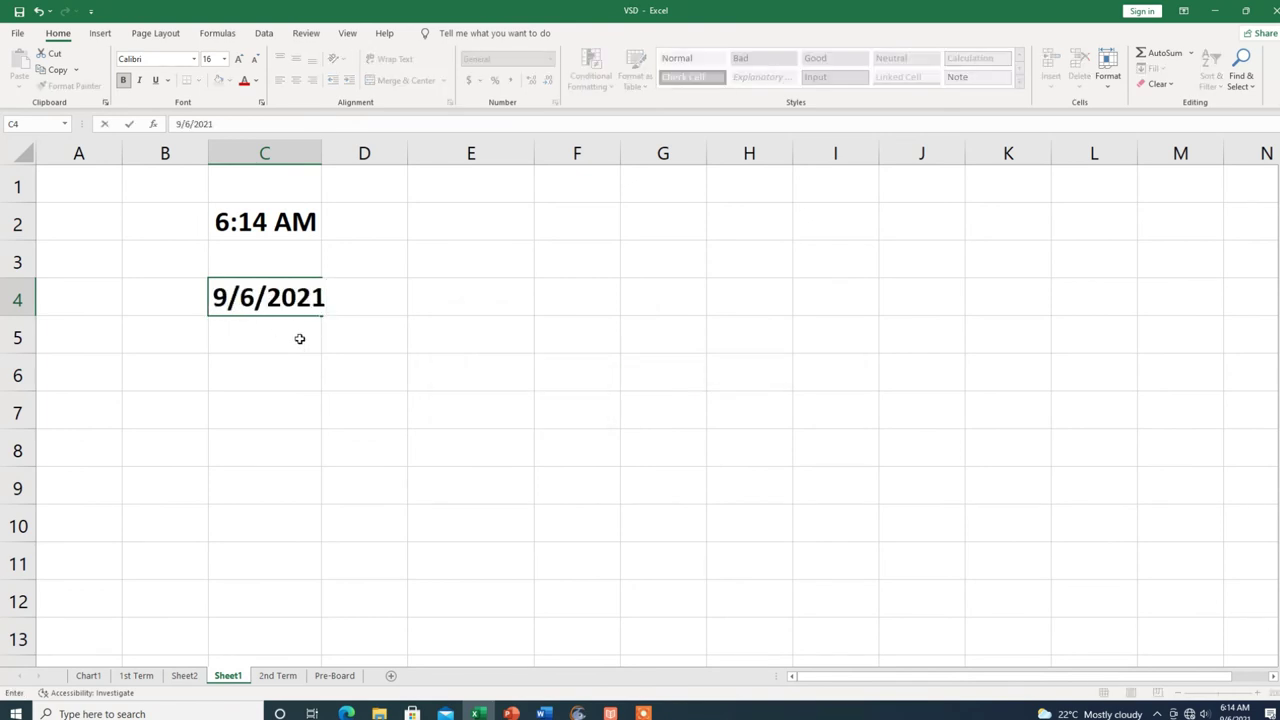
left_click(299, 338)
key("Return")
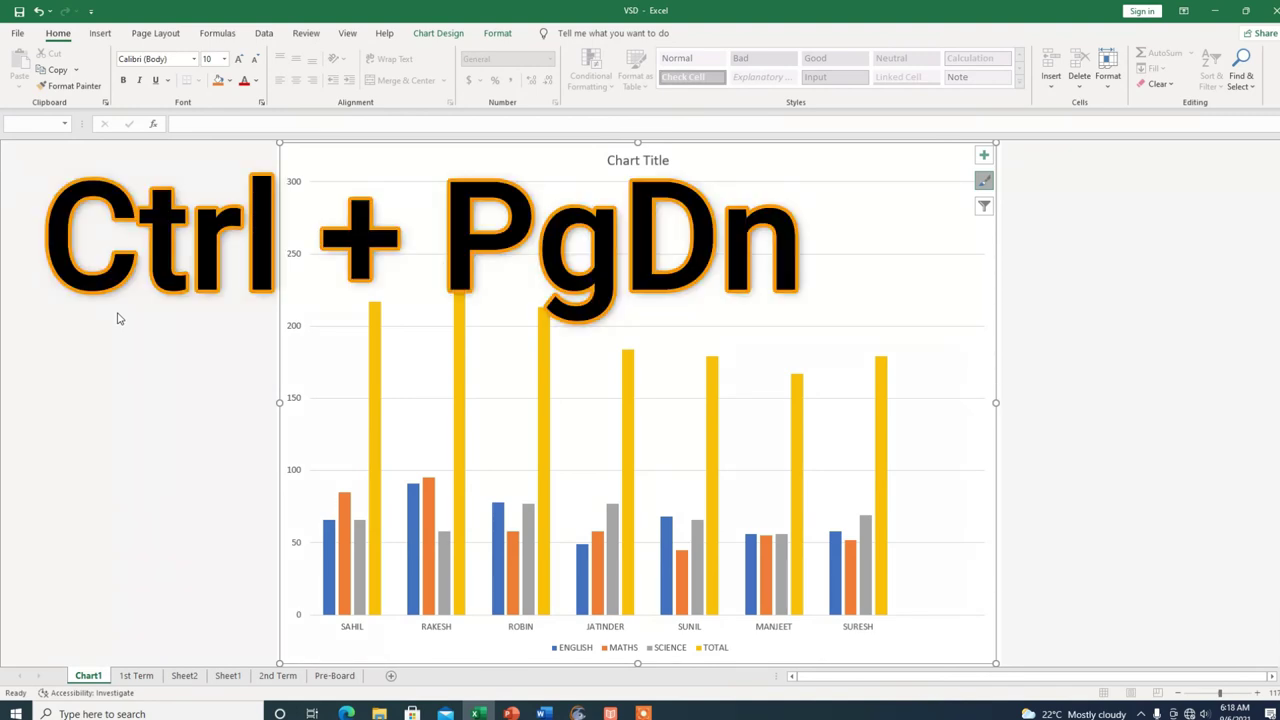
Step: Move forward through 1st Term, Sheet2, Sheet1 and 2nd Term to Pre-Board with Ctrl+PgDn
key("ctrl+Page_Down")
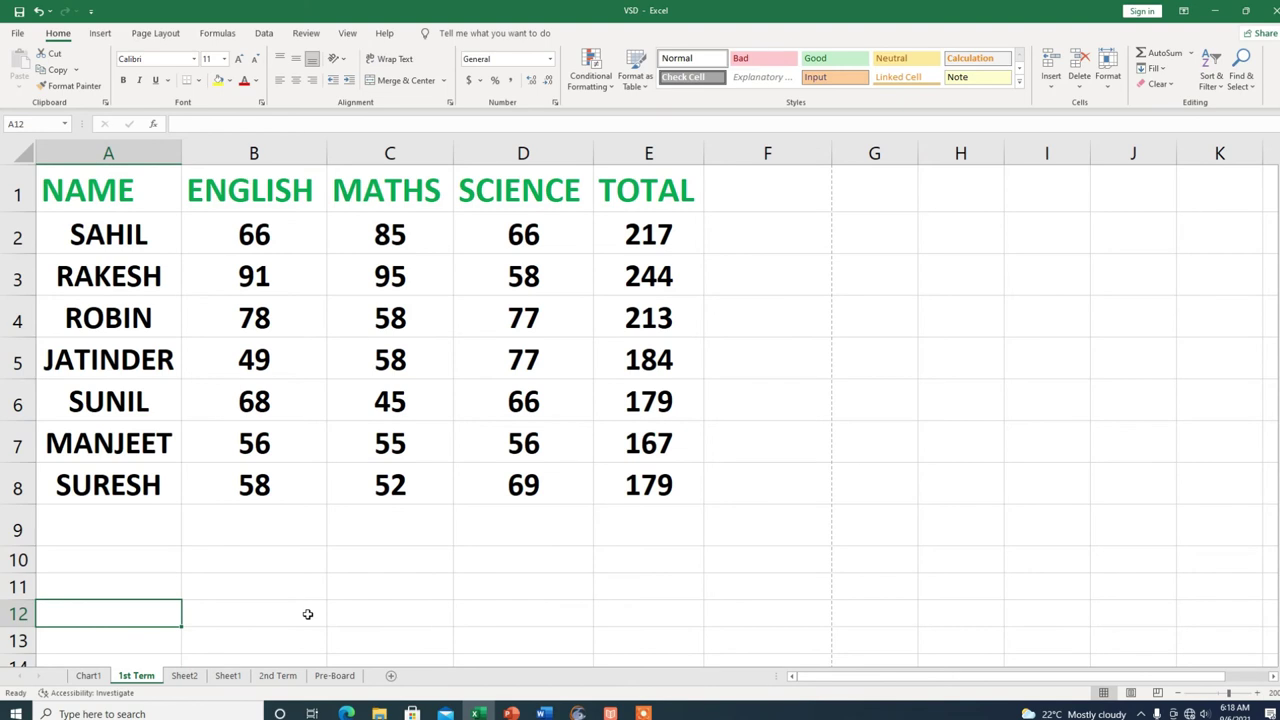
key("ctrl+Page_Down")
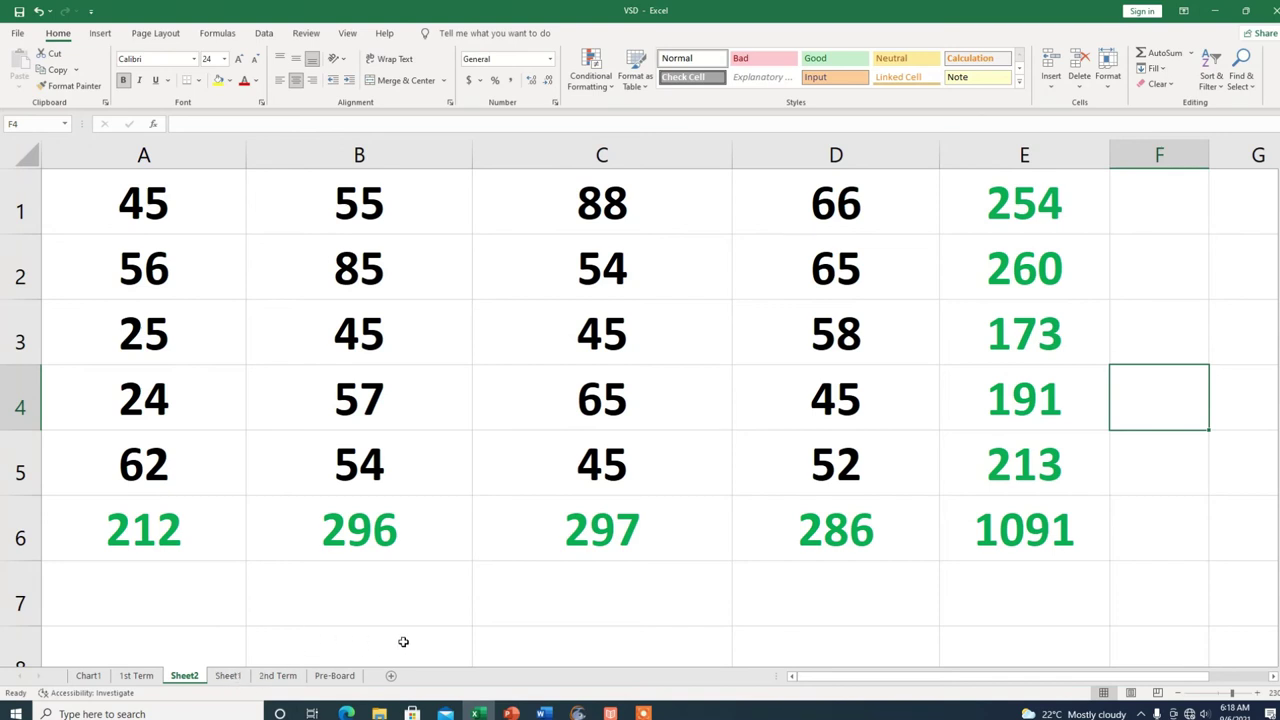
key("ctrl+Page_Down")
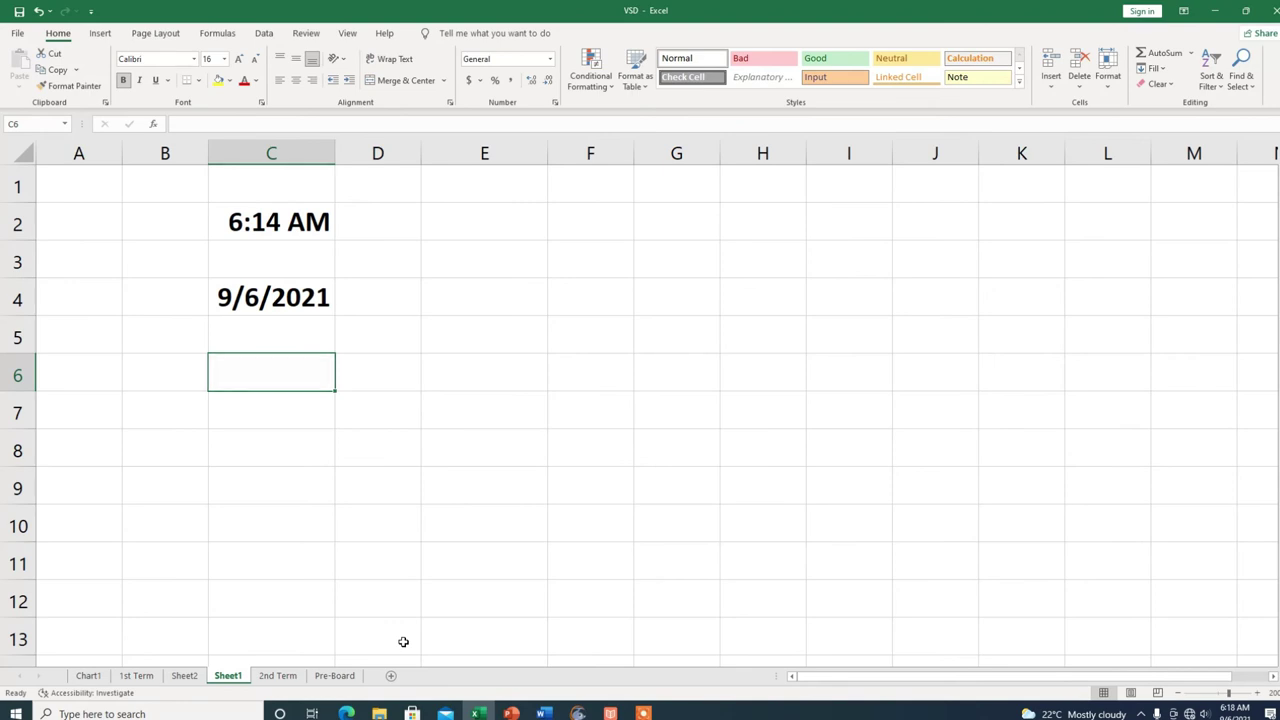
key("ctrl+Page_Down")
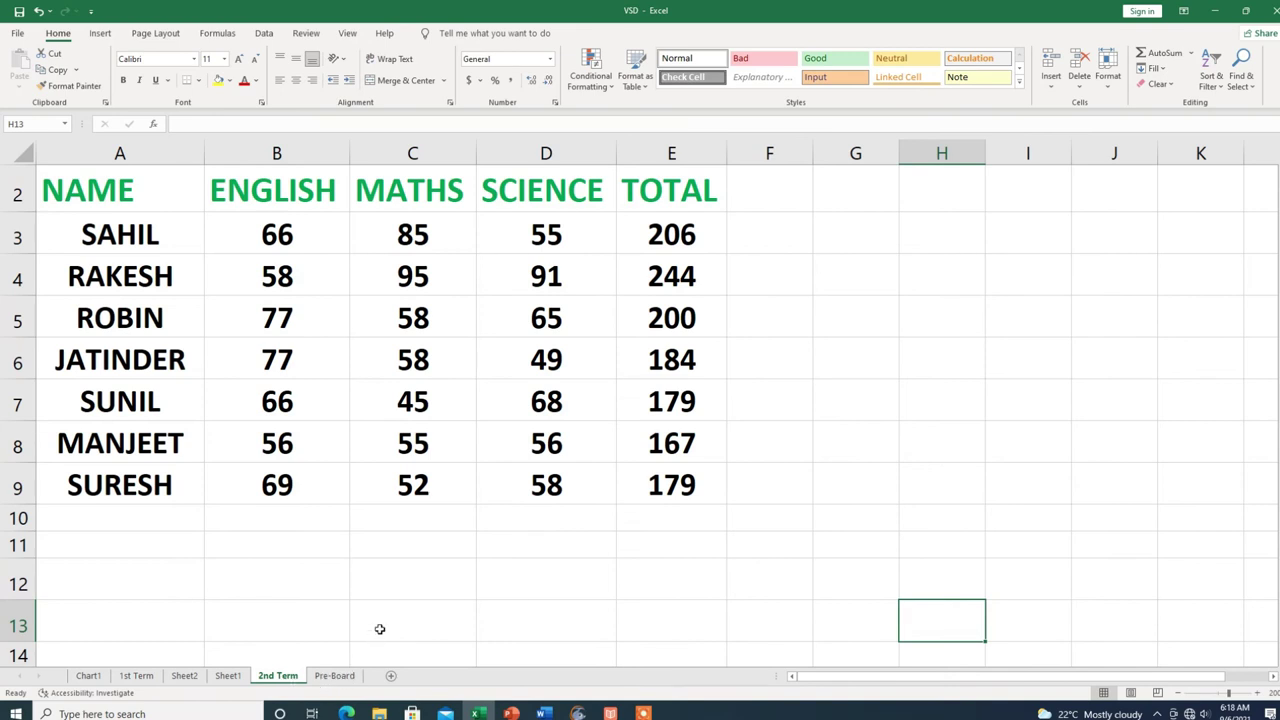
key("ctrl+Page_Down")
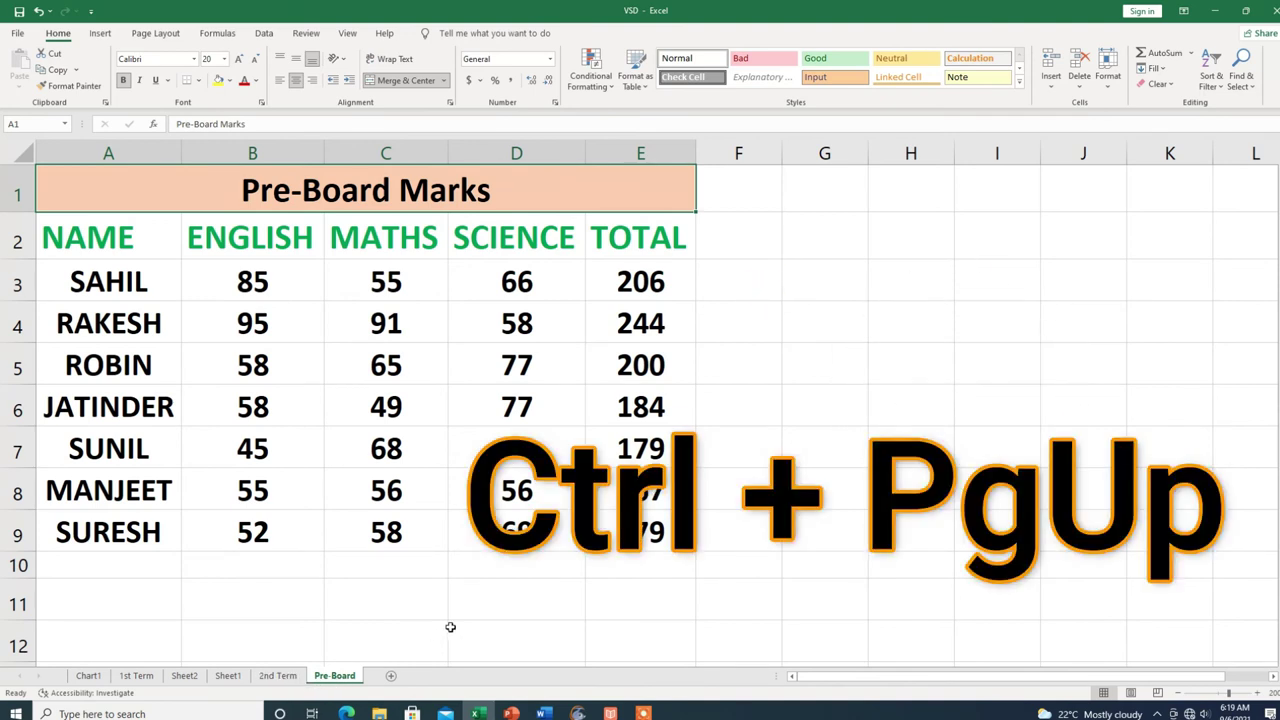
Step: Step back through 2nd Term and Sheet1 to Sheet2 with Ctrl+PgUp
key("ctrl+Page_Up")
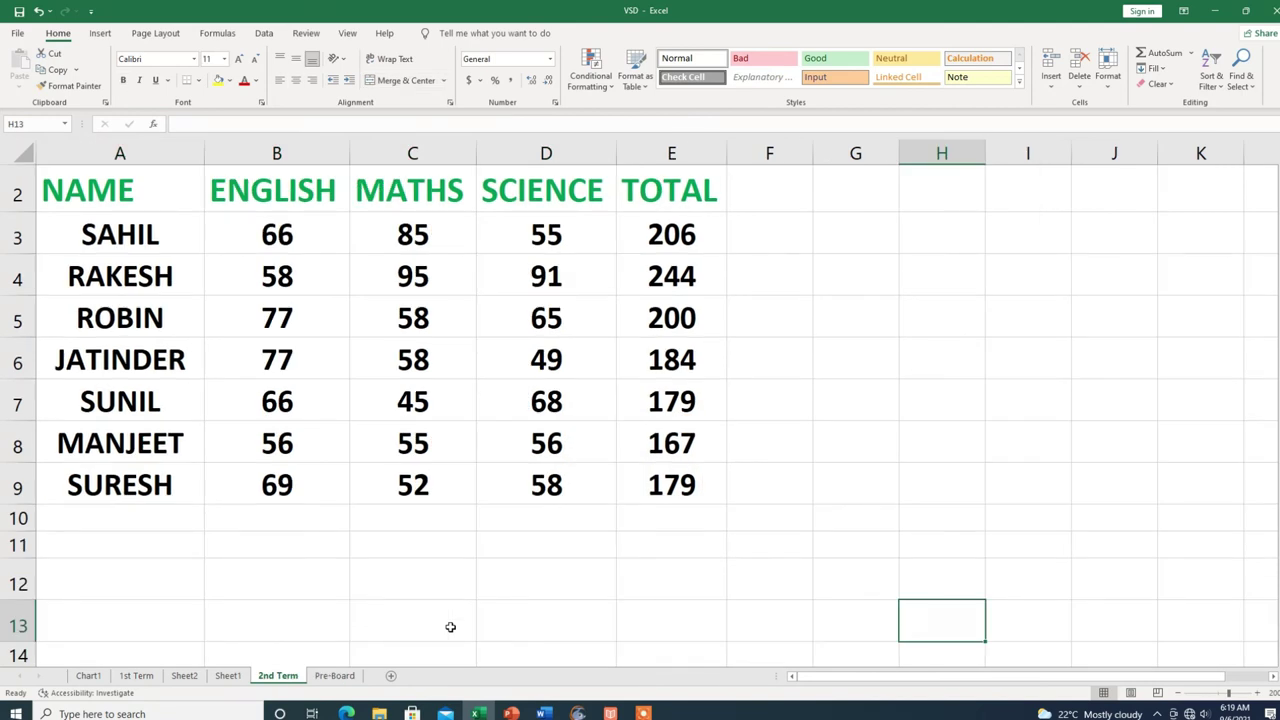
key("ctrl+Page_Up")
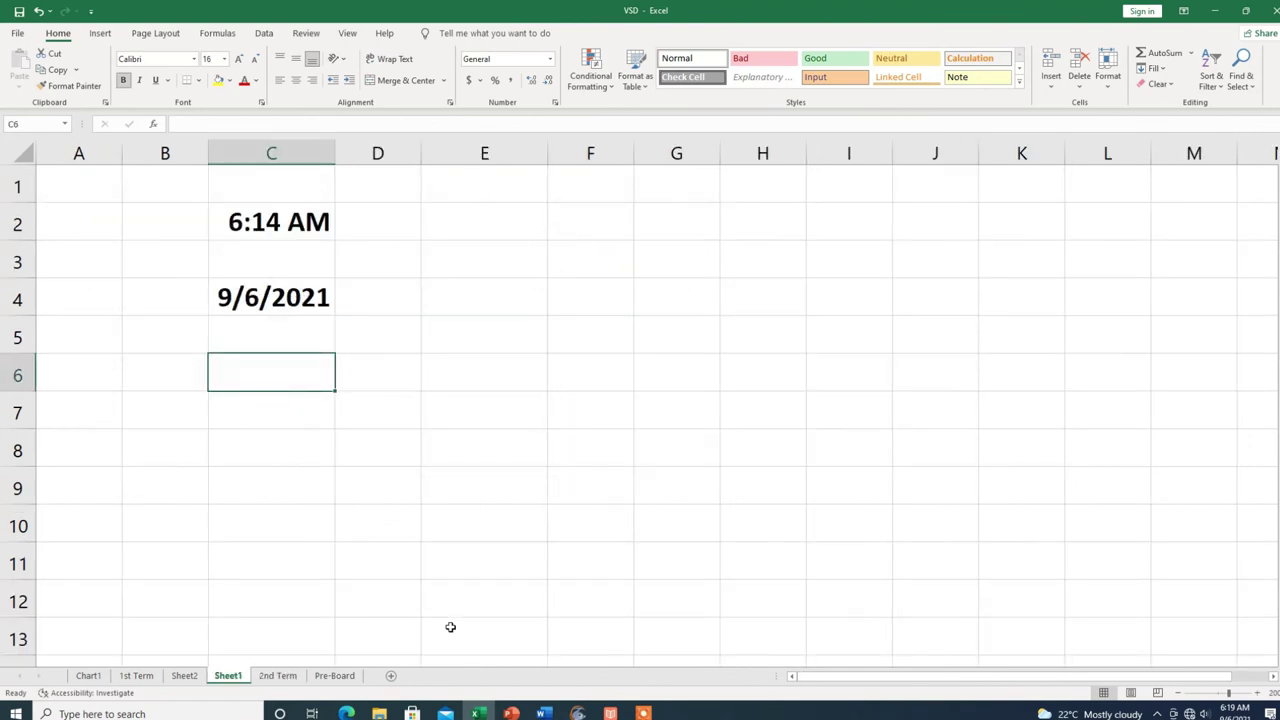
key("ctrl+Page_Up")
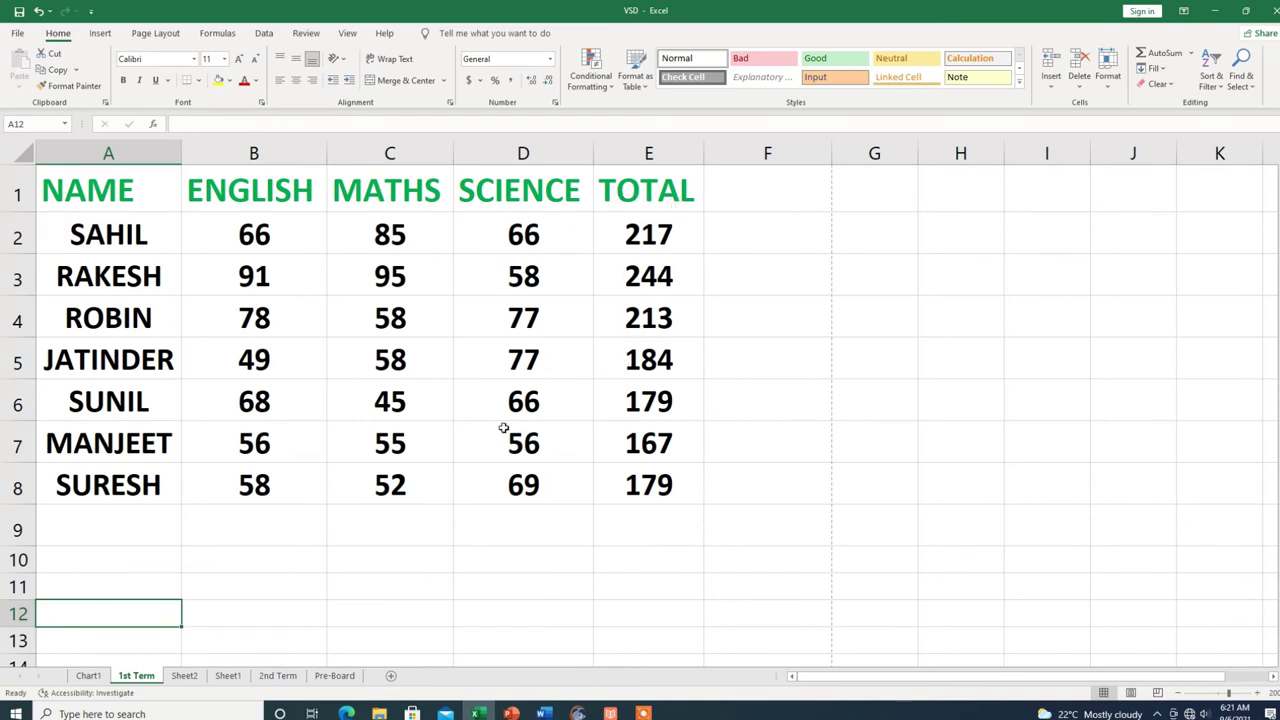
Step: Toggle Show Formulas to view the =SUM formulas, then back to calculated totals
left_click(780, 316)
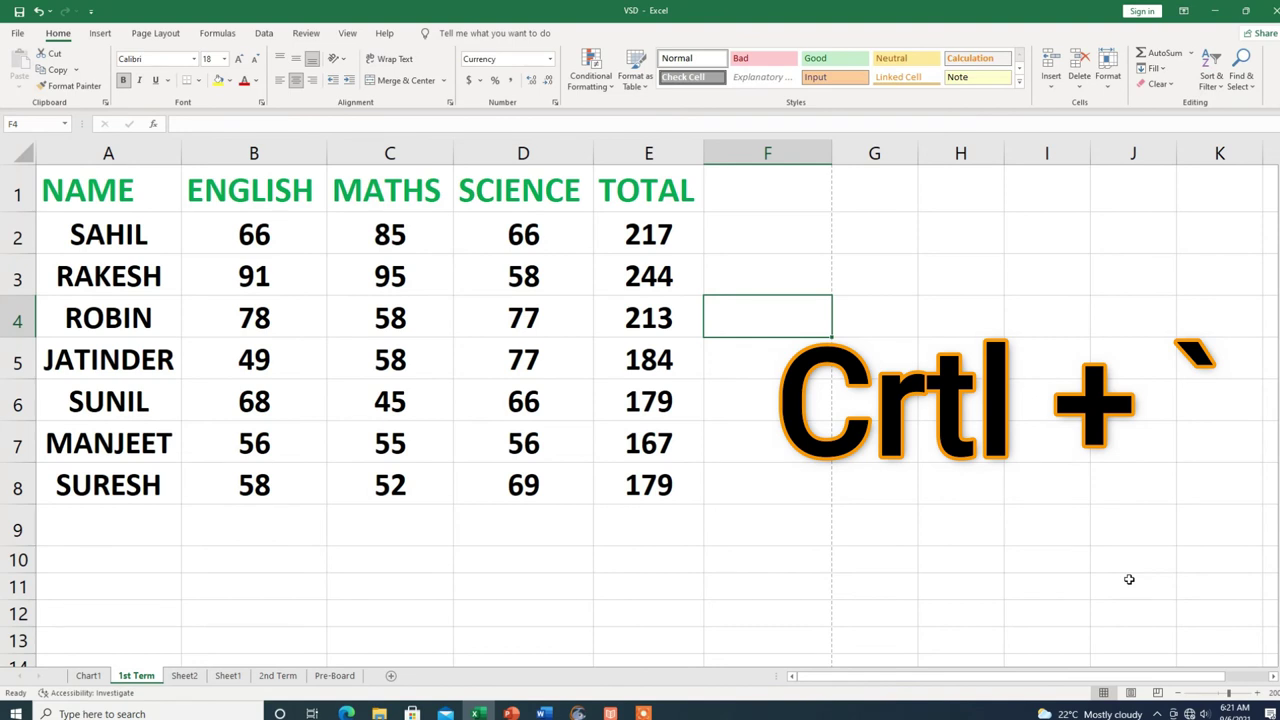
key("ctrl+grave")
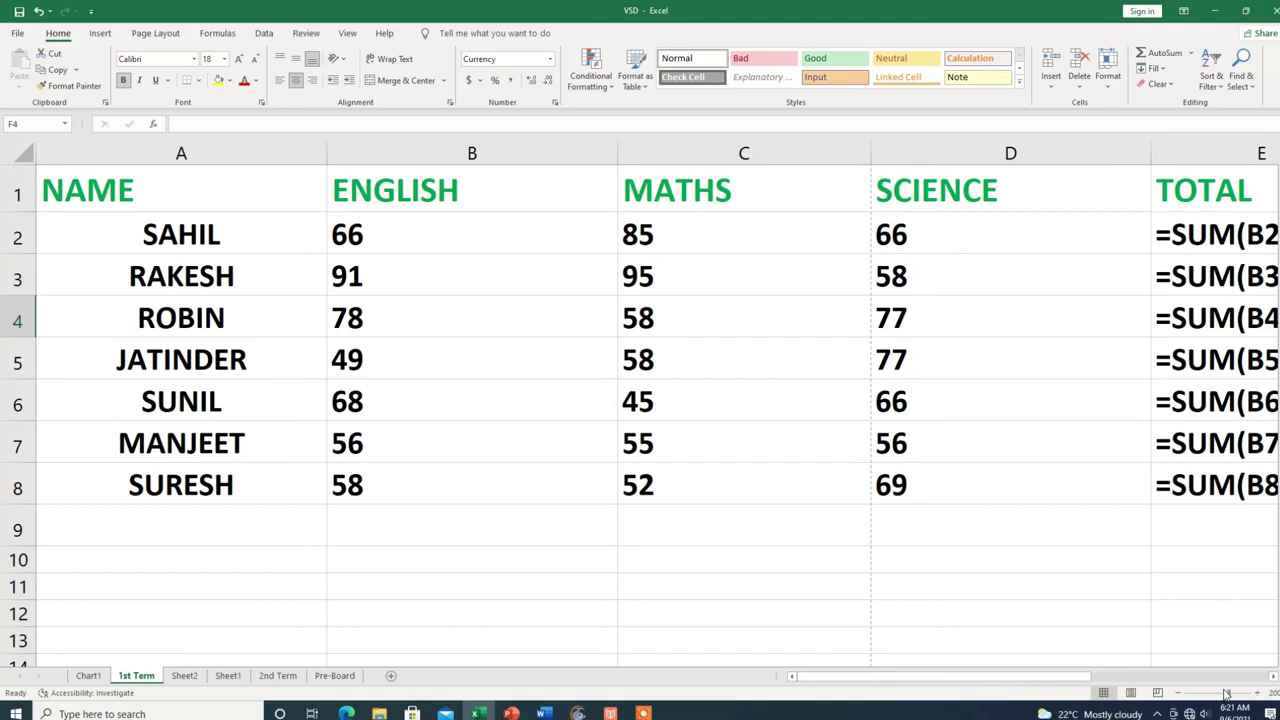
left_click(1273, 677)
left_click(1273, 677)
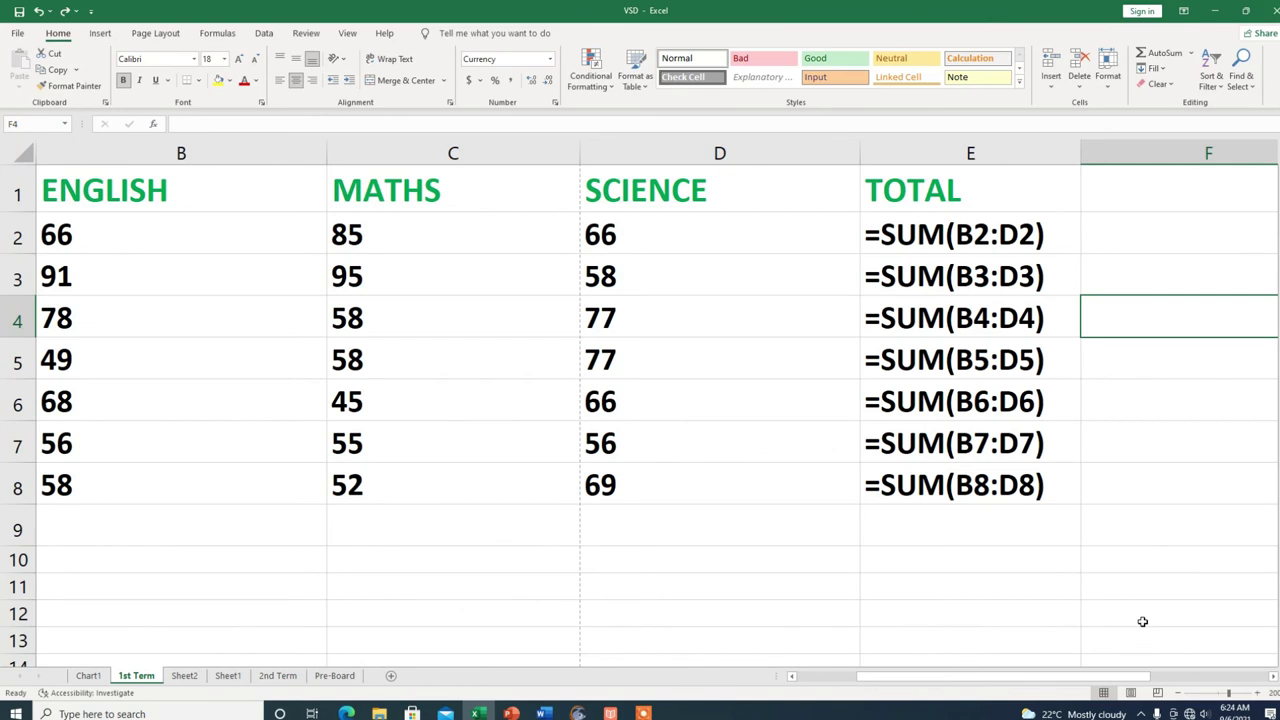
key("ctrl+grave")
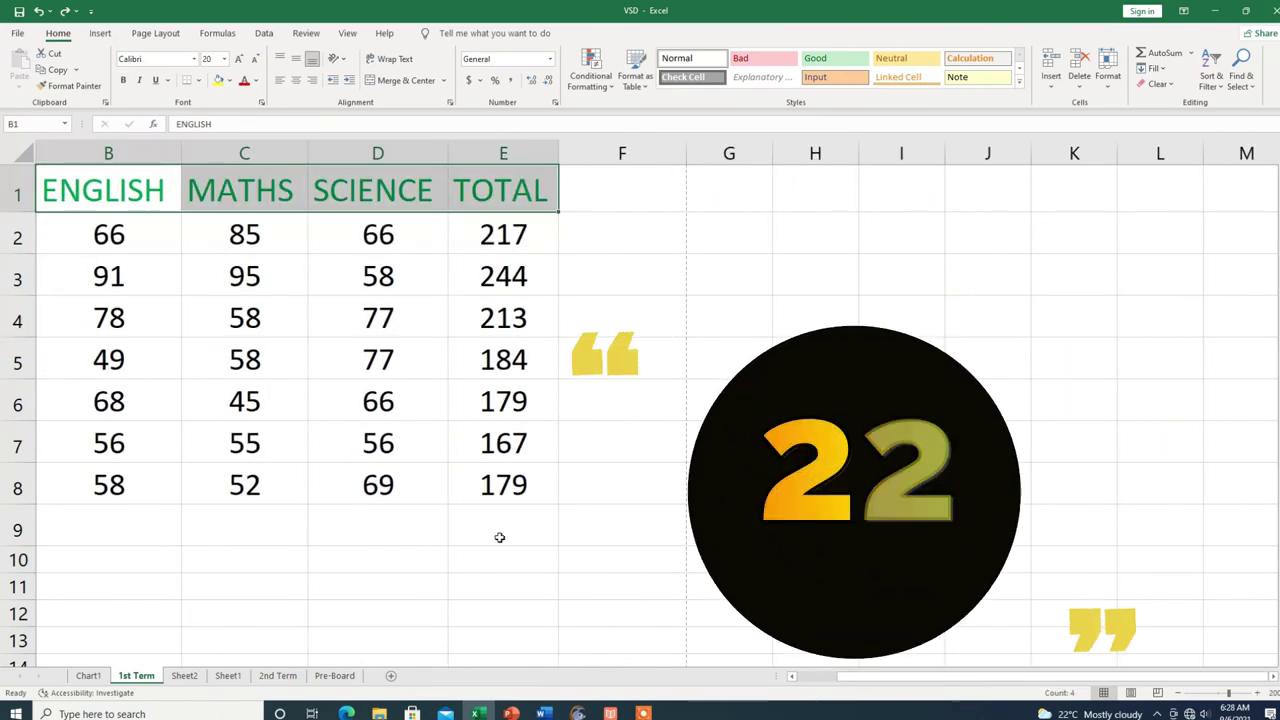
Step: Make the header row B1:E1 bold
left_click(490, 527)
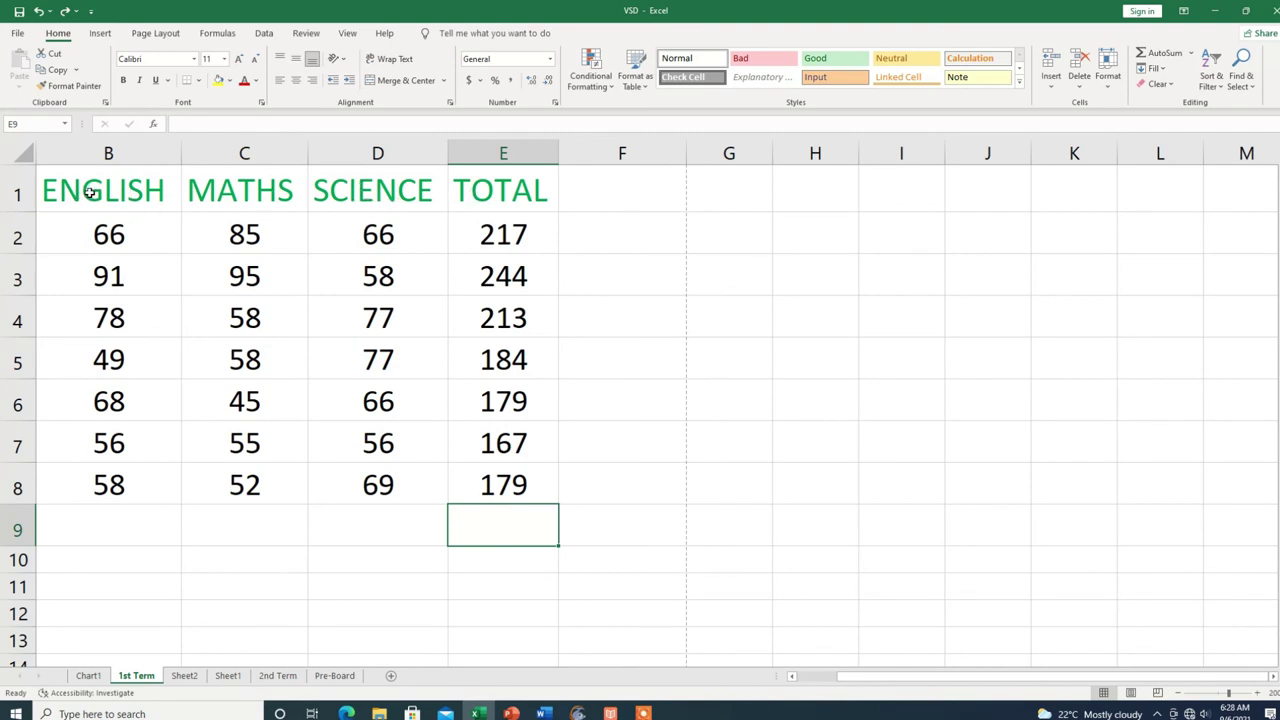
left_click_drag(64, 190, 527, 199)
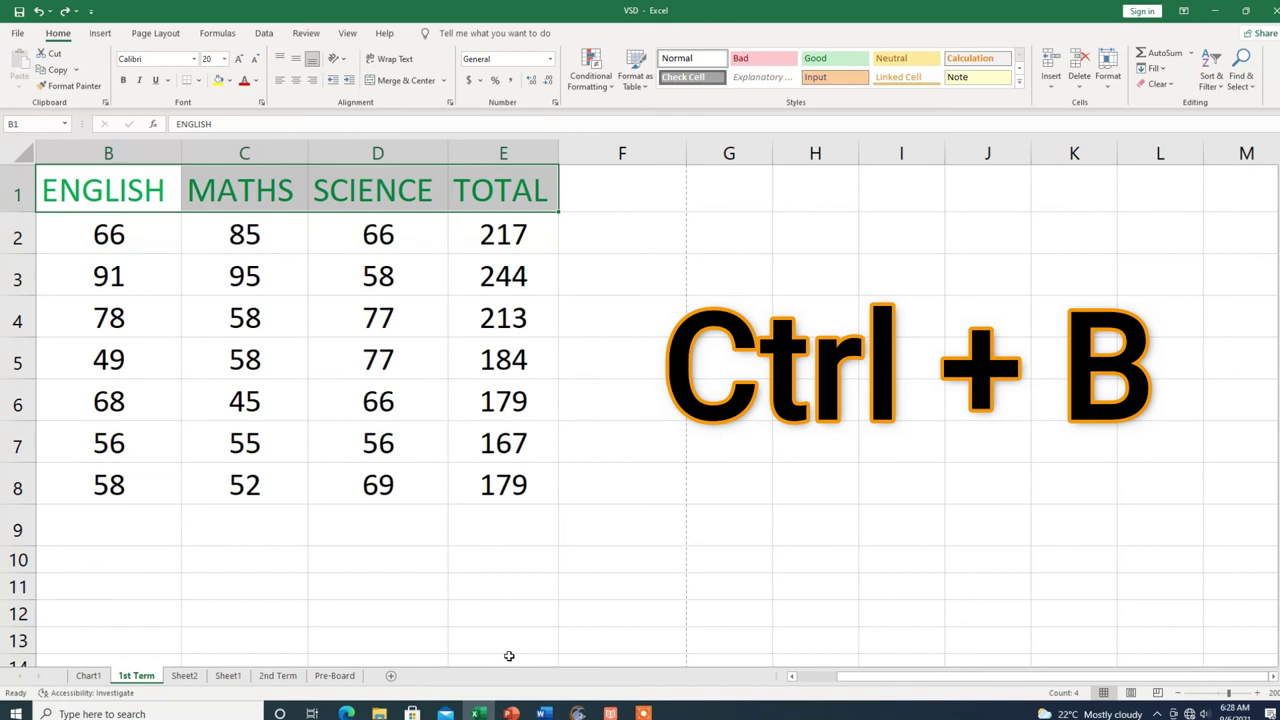
key("ctrl+b")
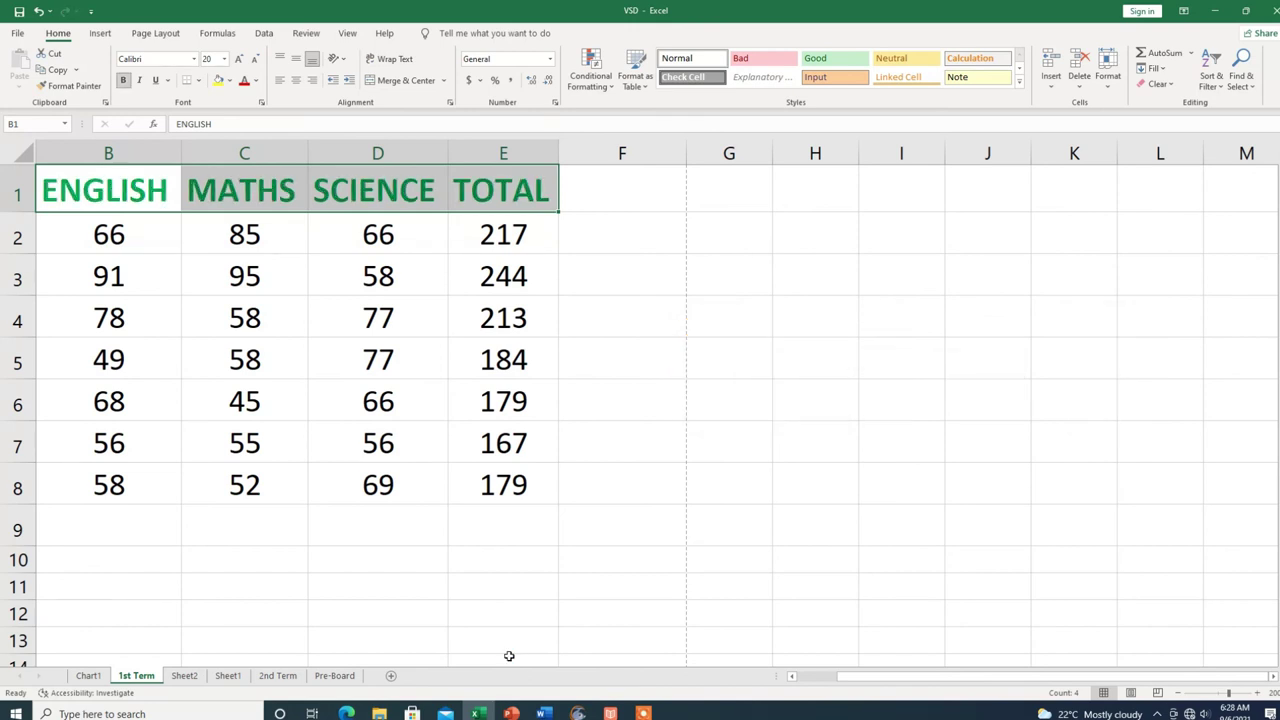
left_click(574, 514)
Step: Make all the marks and totals in B2:E8 bold
left_click(574, 514)
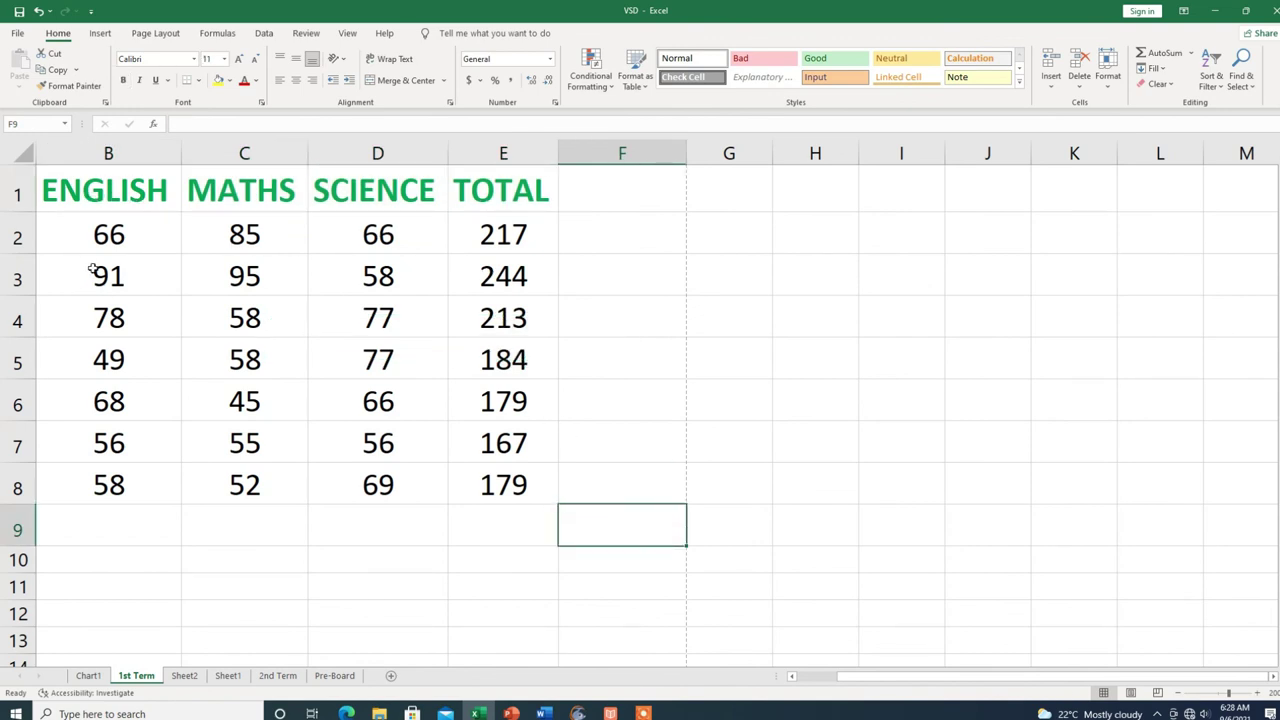
left_click_drag(80, 230, 476, 498)
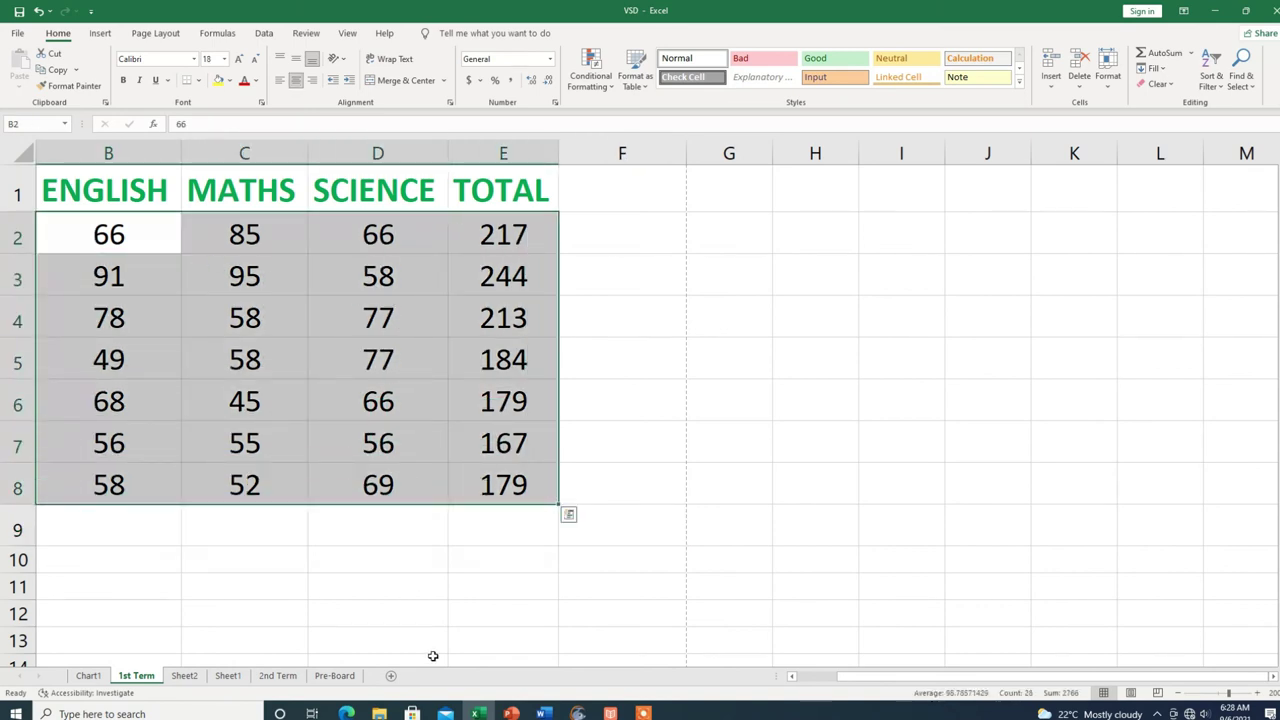
key("ctrl+b")
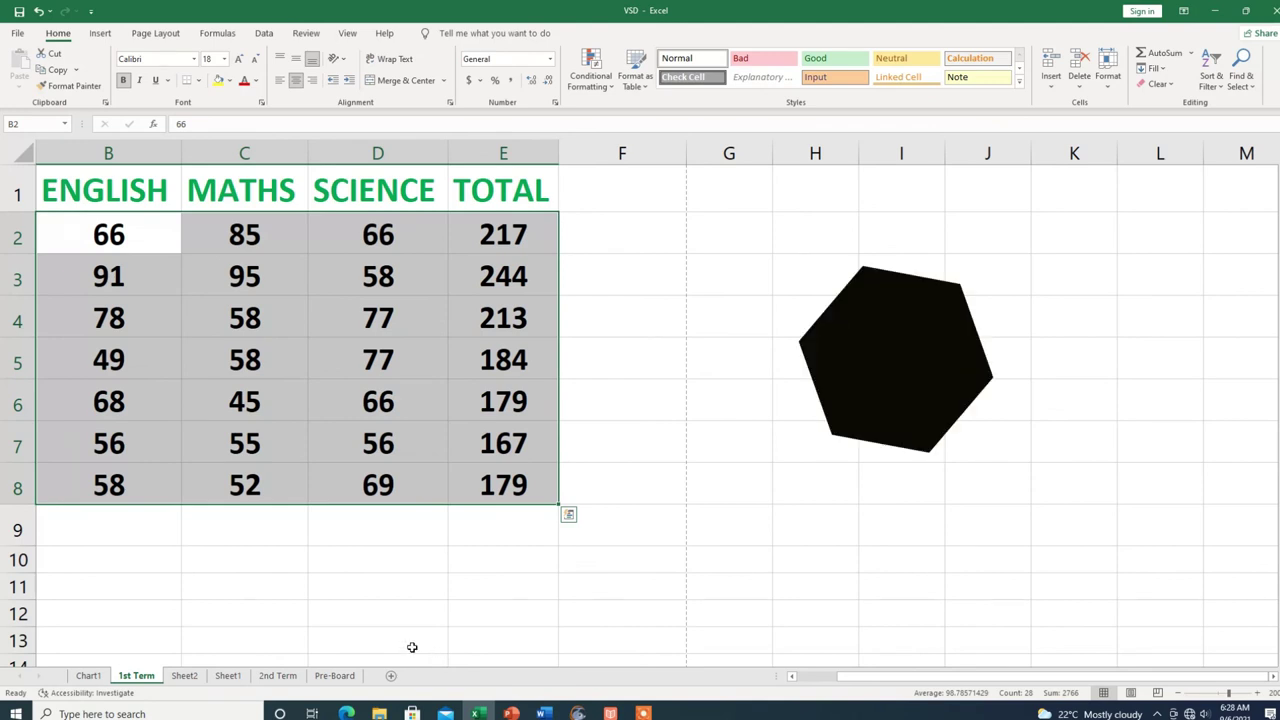
left_click(418, 610)
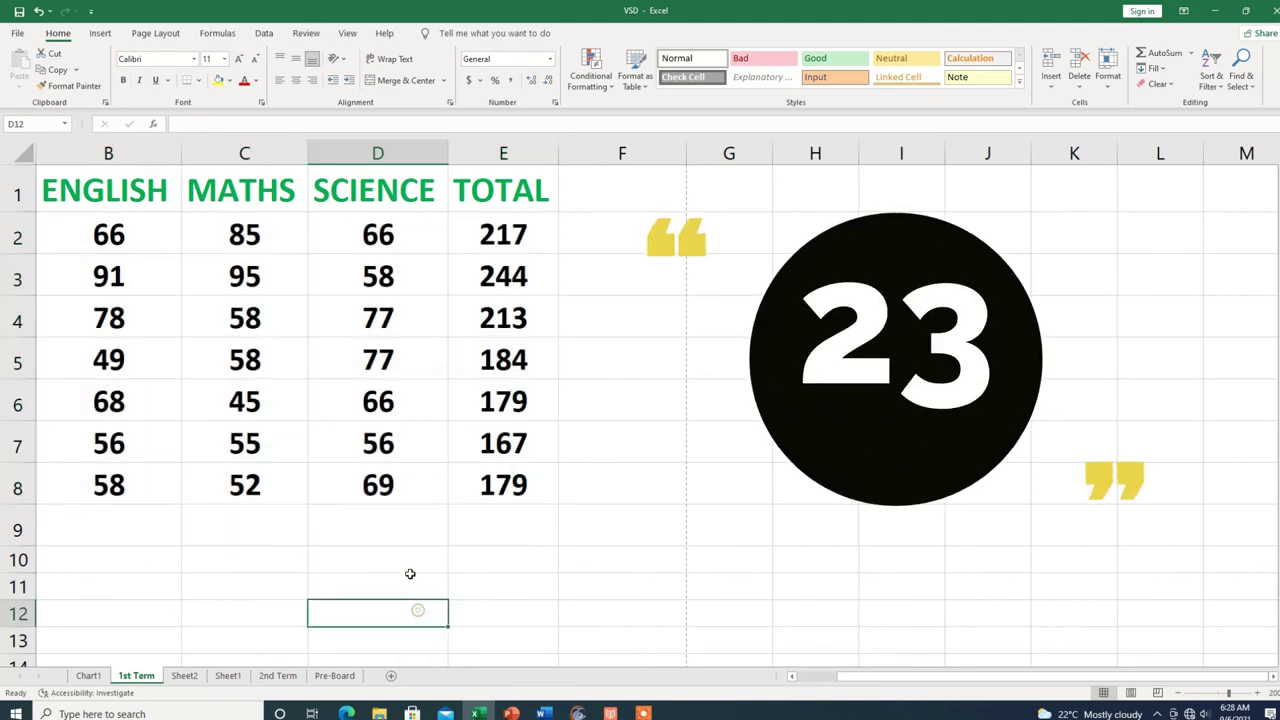
left_click(64, 190)
left_click_drag(64, 190, 528, 191)
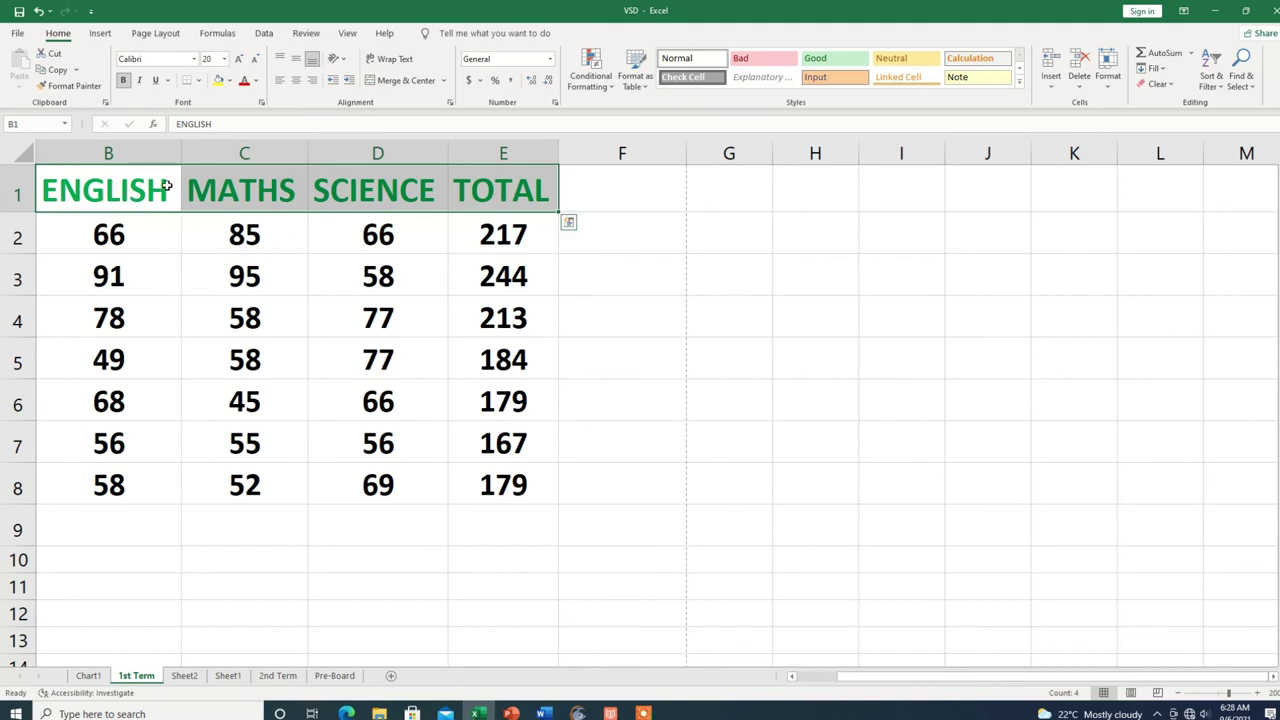
Step: Italicize and underline the ENGLISH, MATHS, SCIENCE and TOTAL headers
key("ctrl+i")
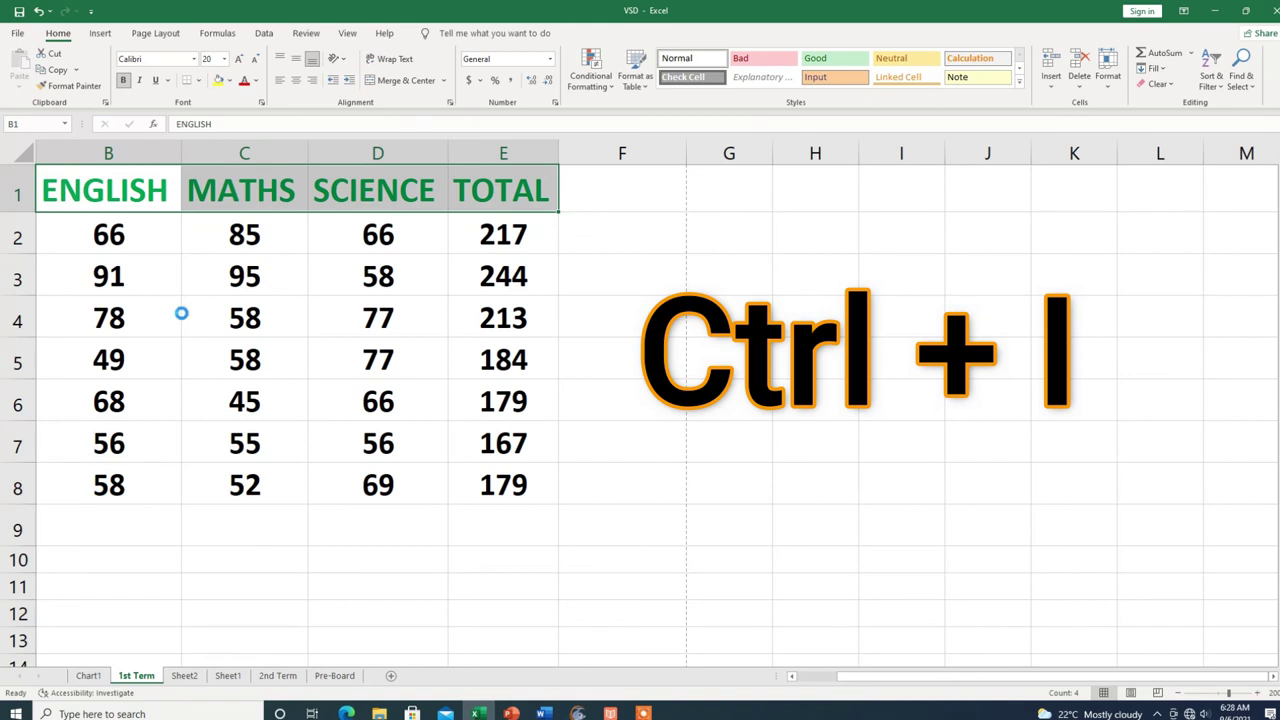
key("ctrl+i")
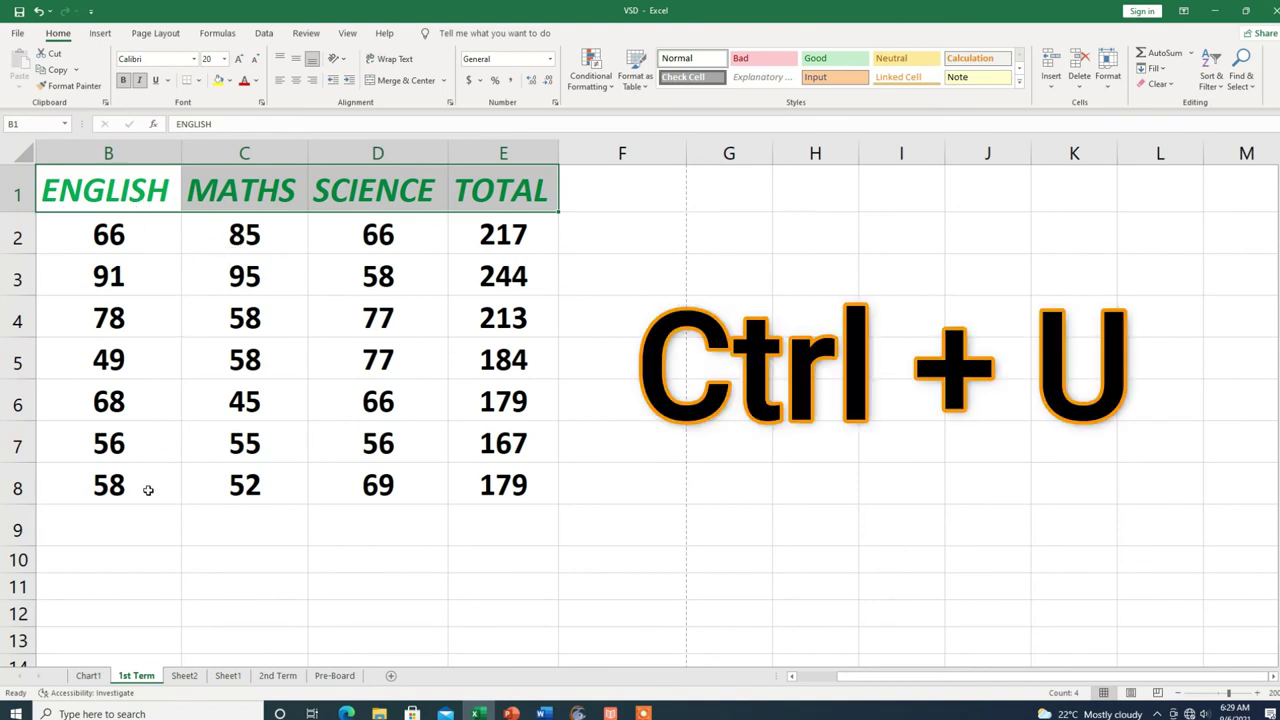
key("ctrl+u")
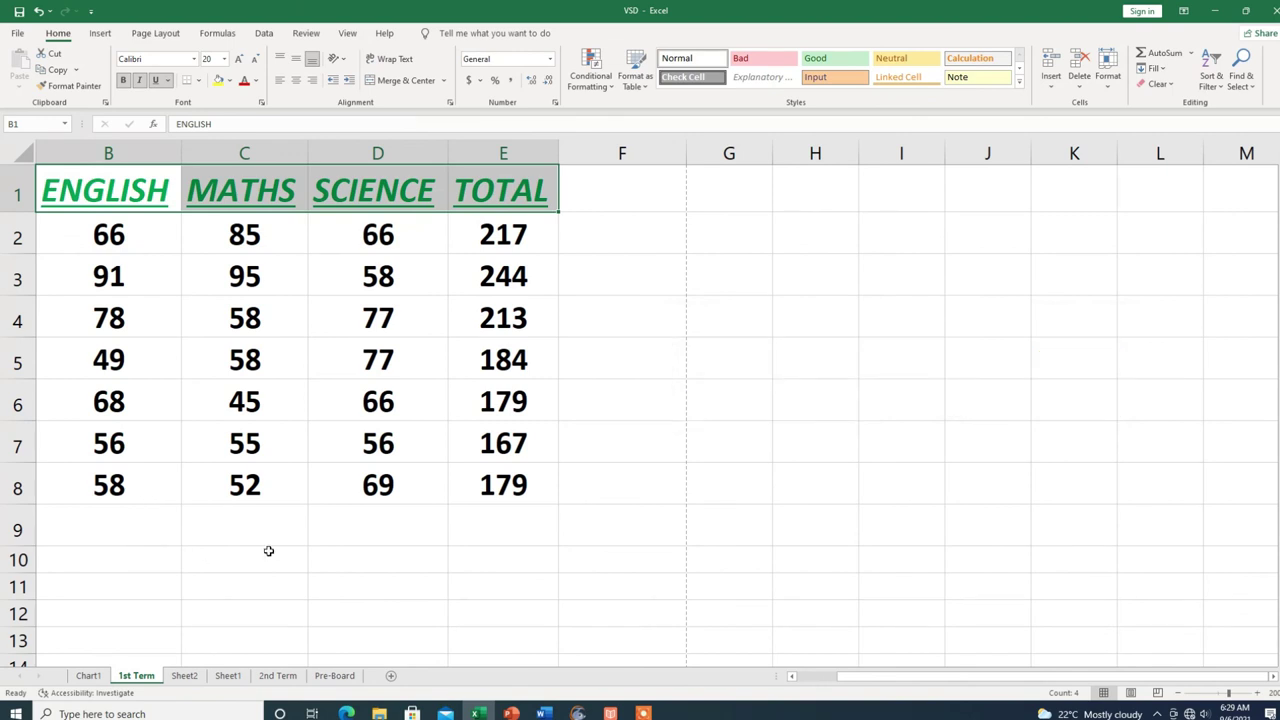
left_click(291, 527)
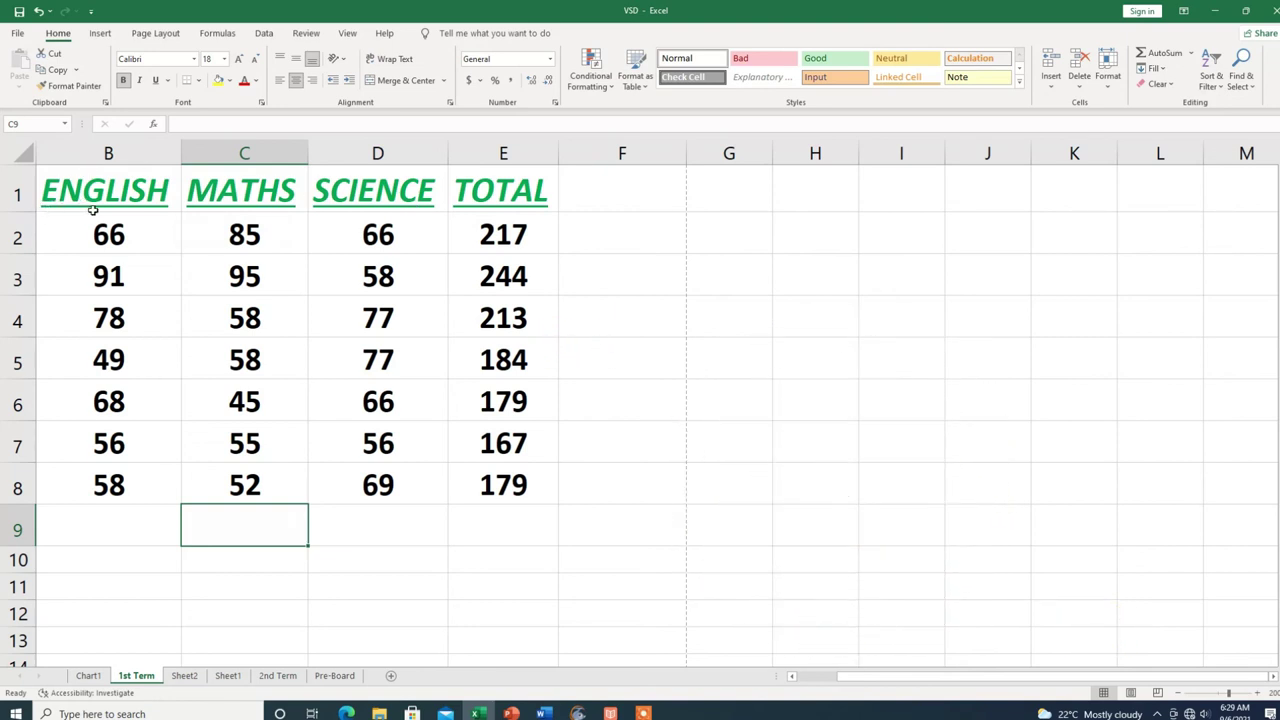
left_click_drag(78, 182, 510, 183)
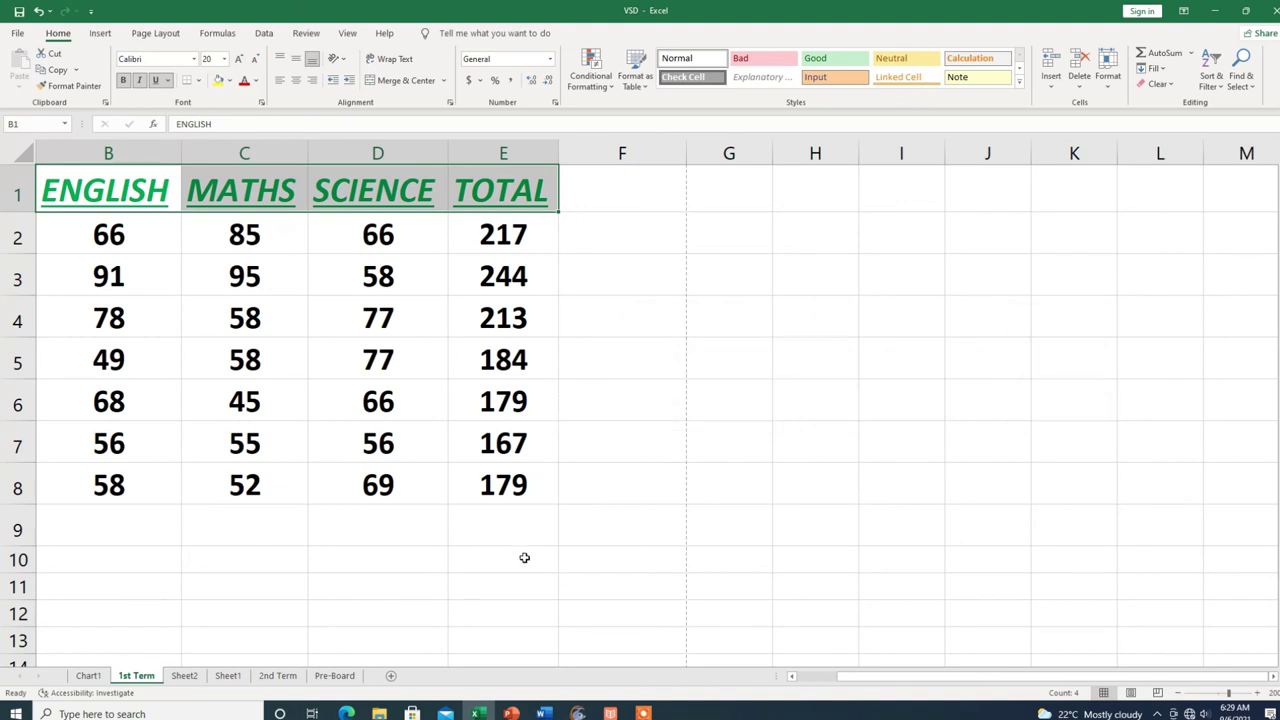
Step: Undo the underline on the header row with Ctrl+Z
key("ctrl+z")
key("ctrl+z")
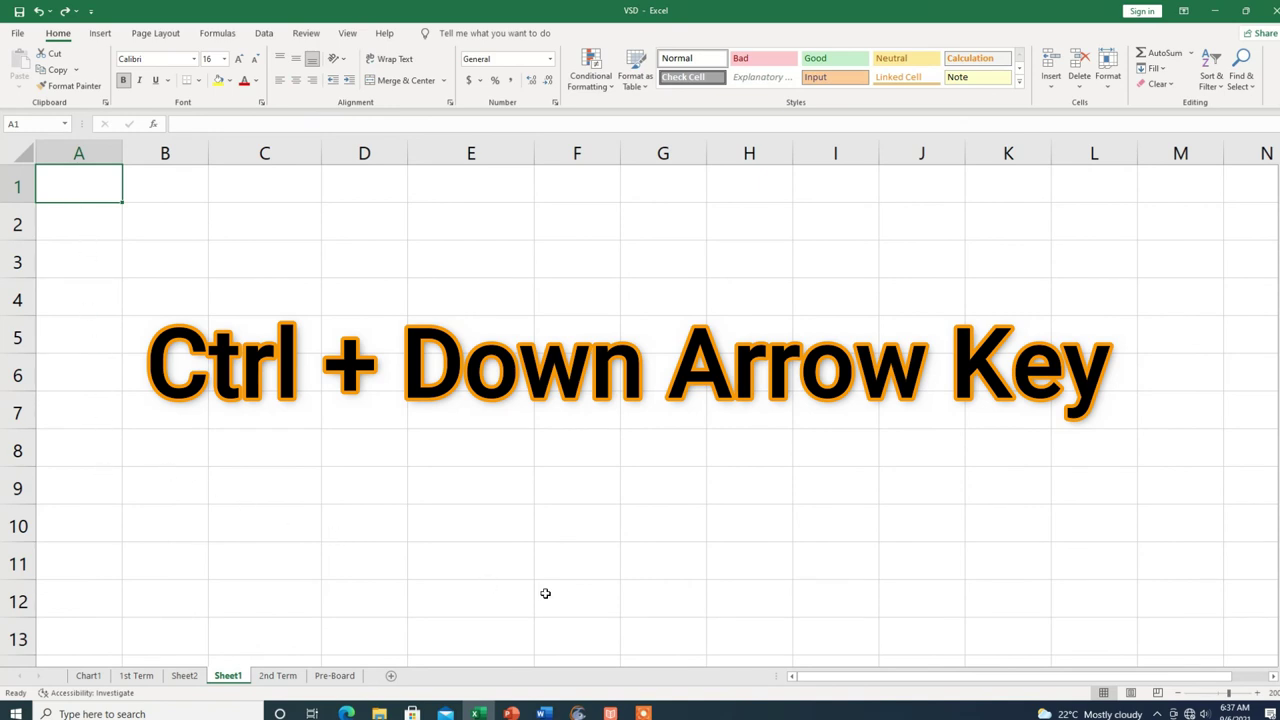
key("ctrl+Down")
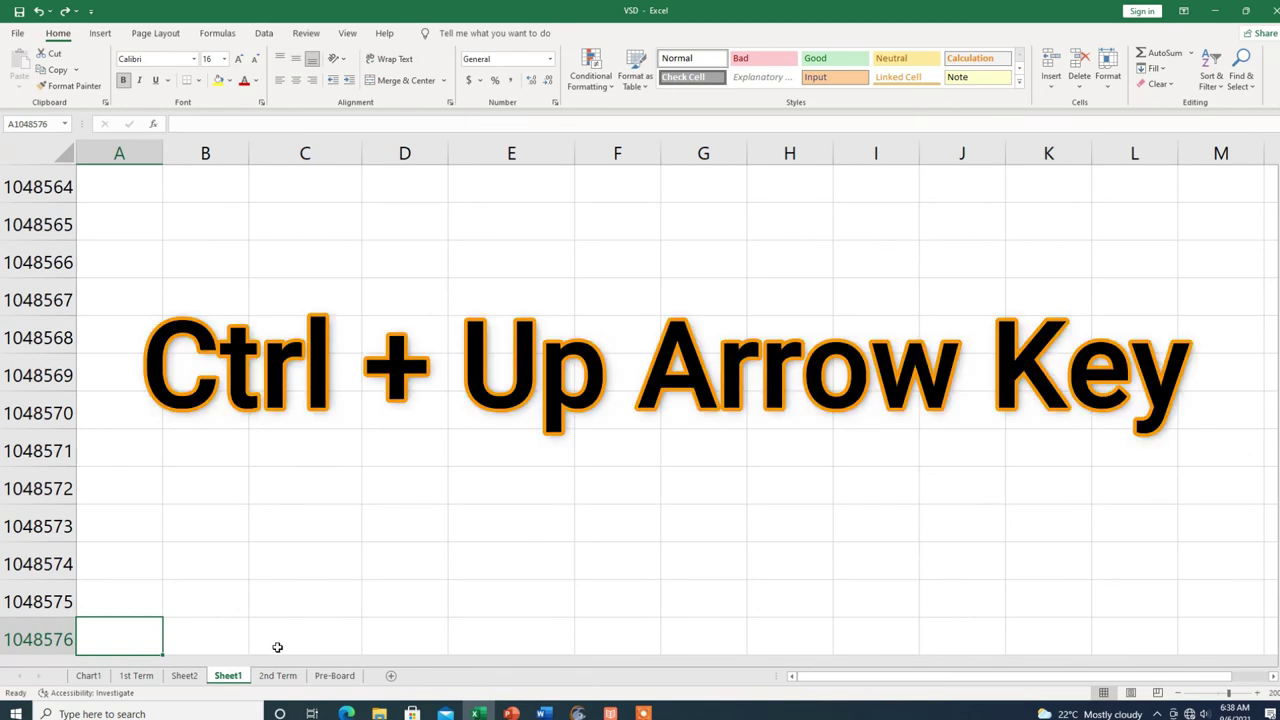
key("ctrl+Up")
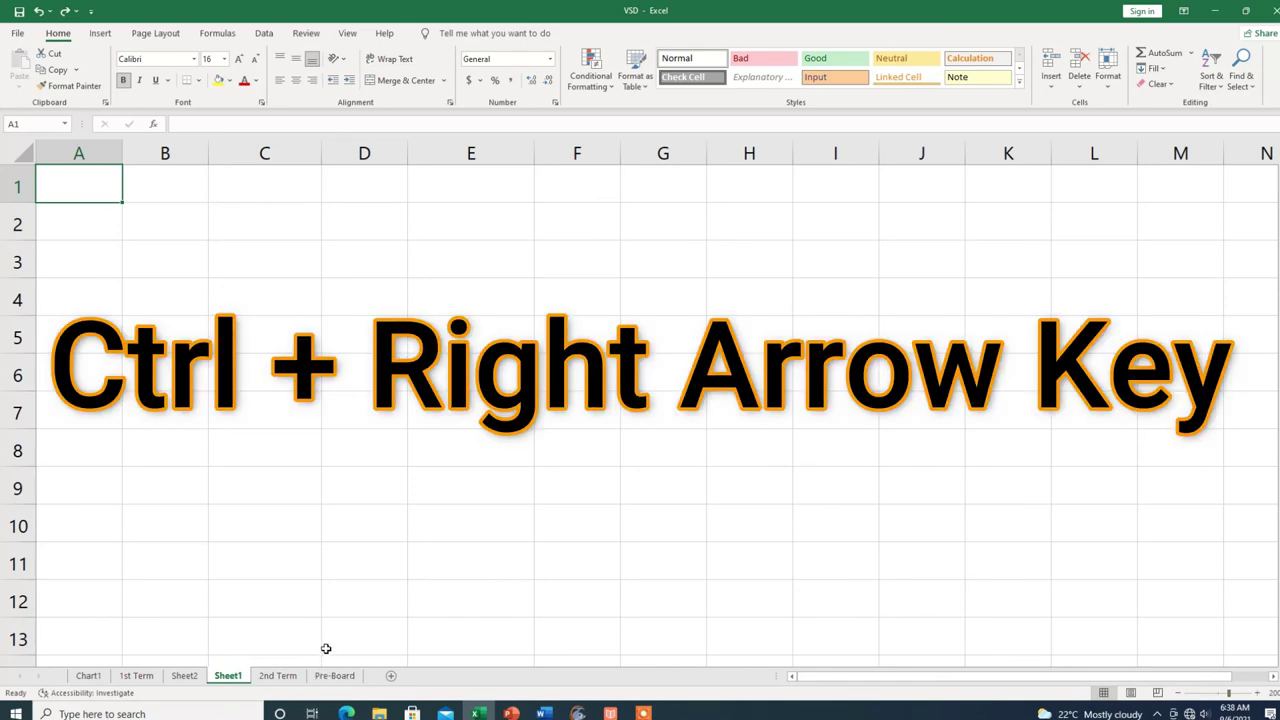
key("ctrl+Right")
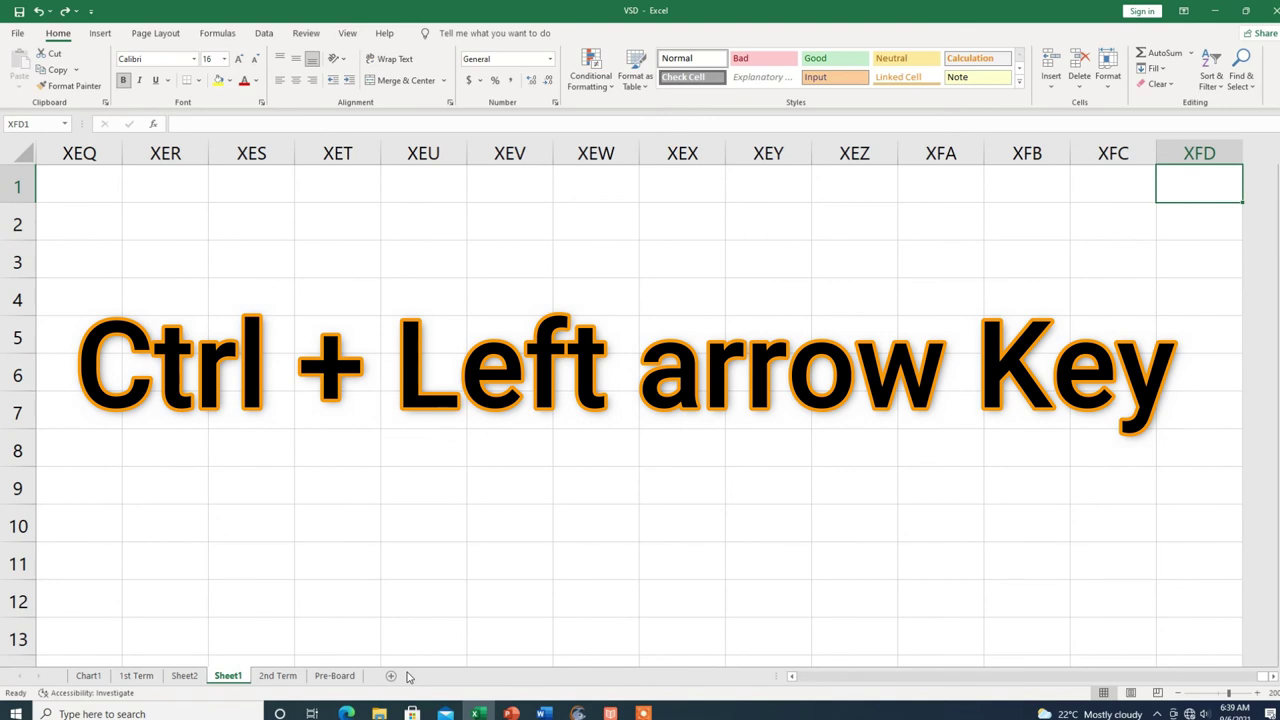
key("ctrl+Left")
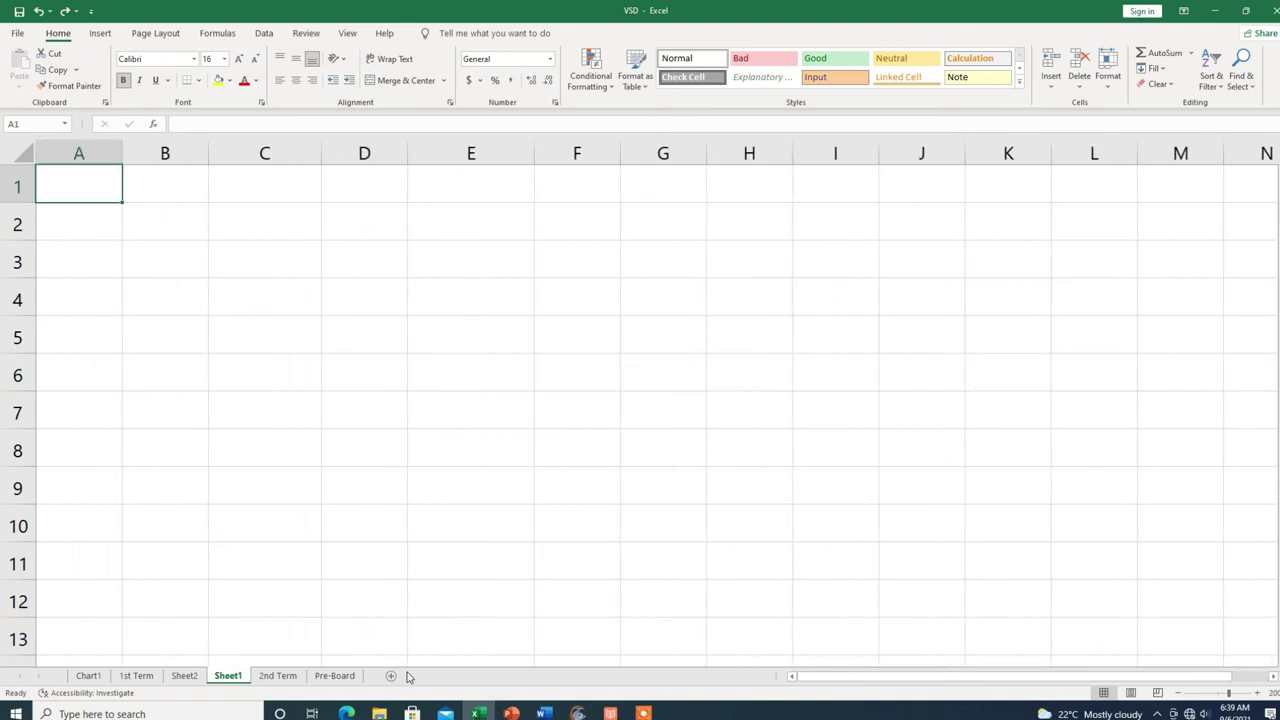